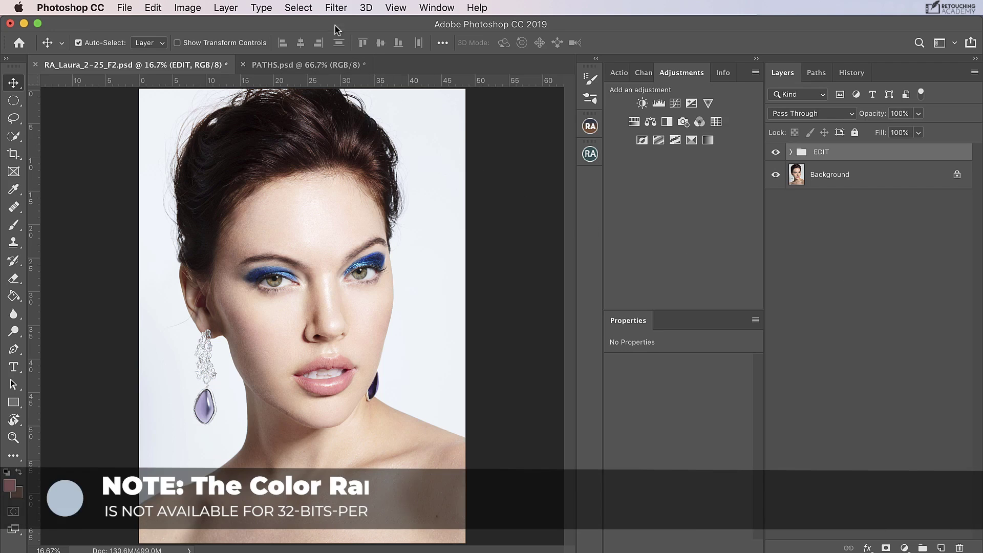
# Start a Color Range selection and compare the image preview with the selection preview.
pyautogui.click(298, 7)
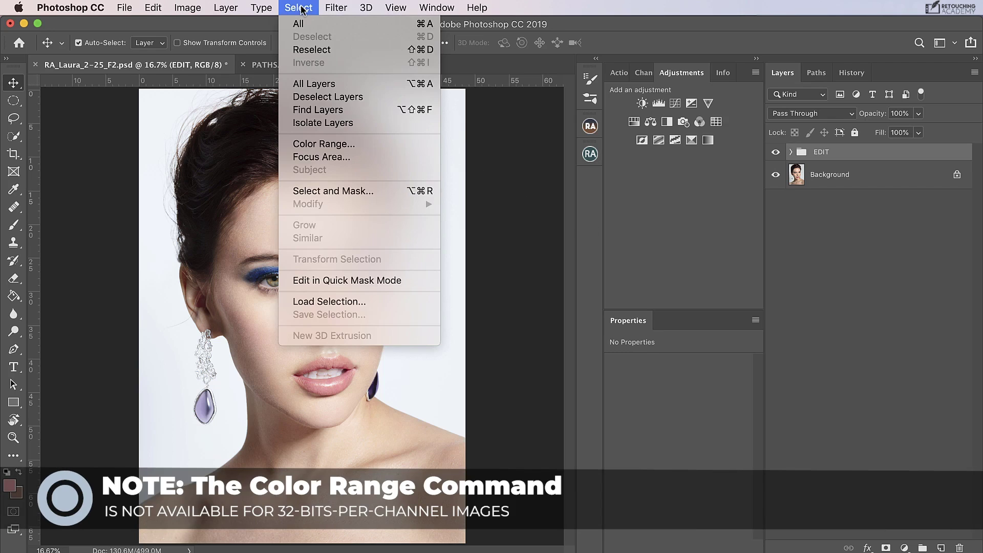
pyautogui.click(304, 144)
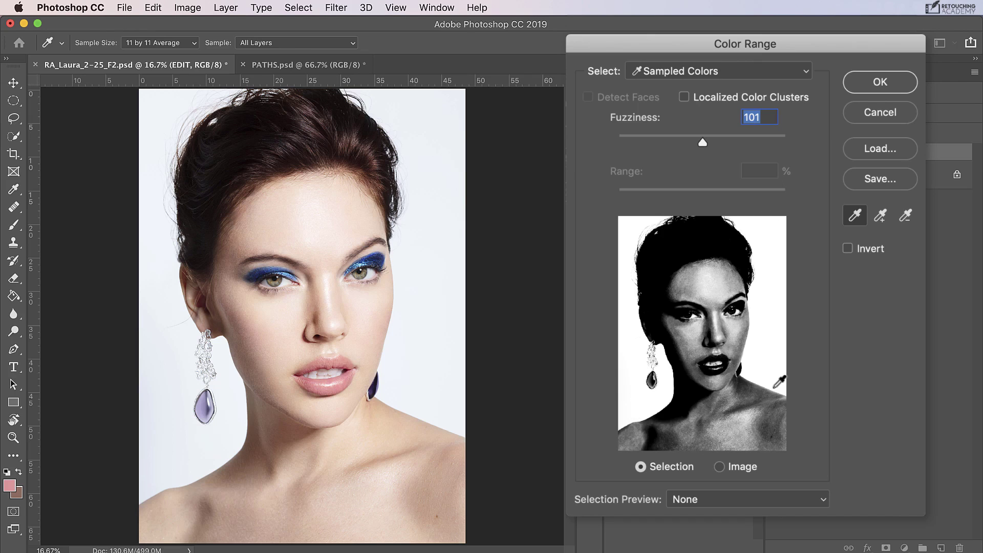
pyautogui.click(720, 466)
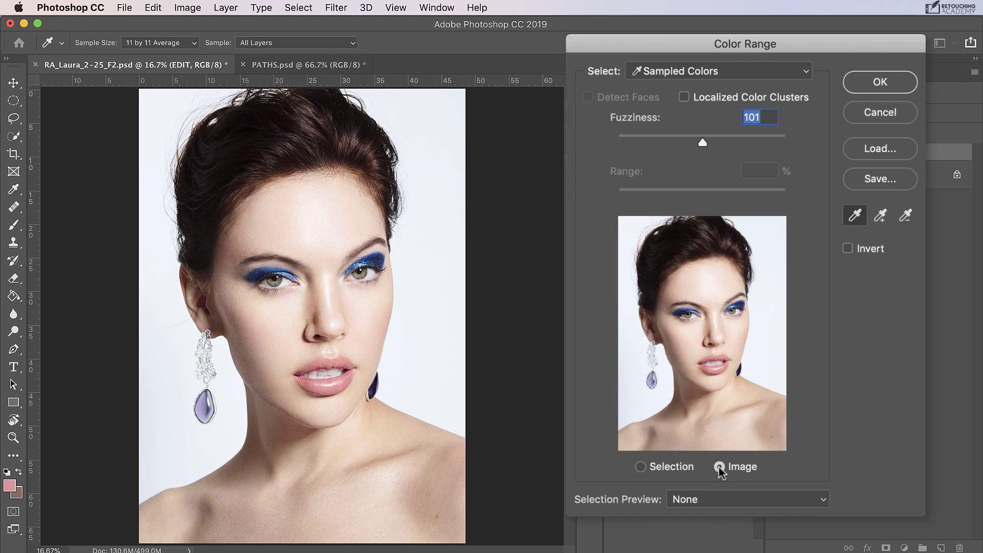
pyautogui.click(642, 469)
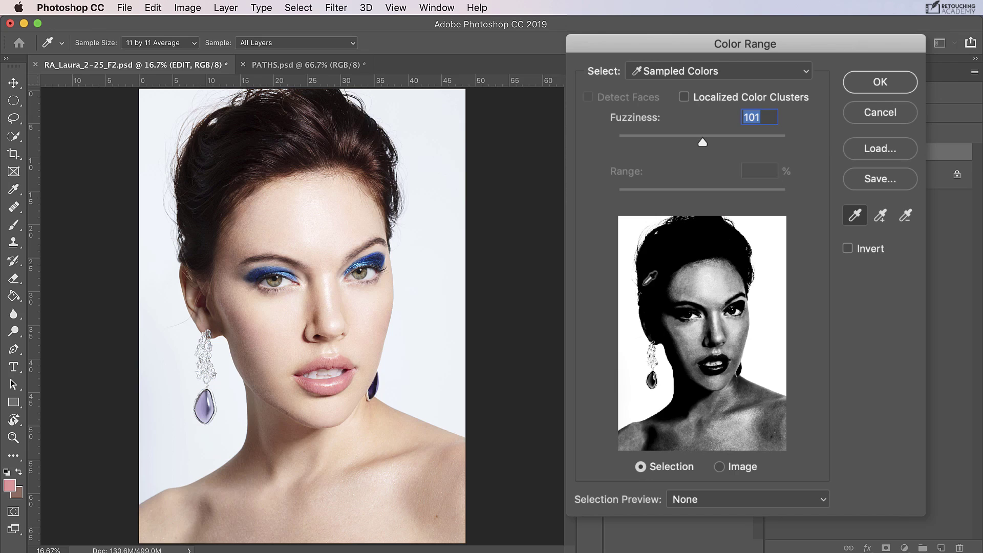
# Try the Blues and Cyans presets as the selection source, and return to Sampled Colors.
pyautogui.click(707, 72)
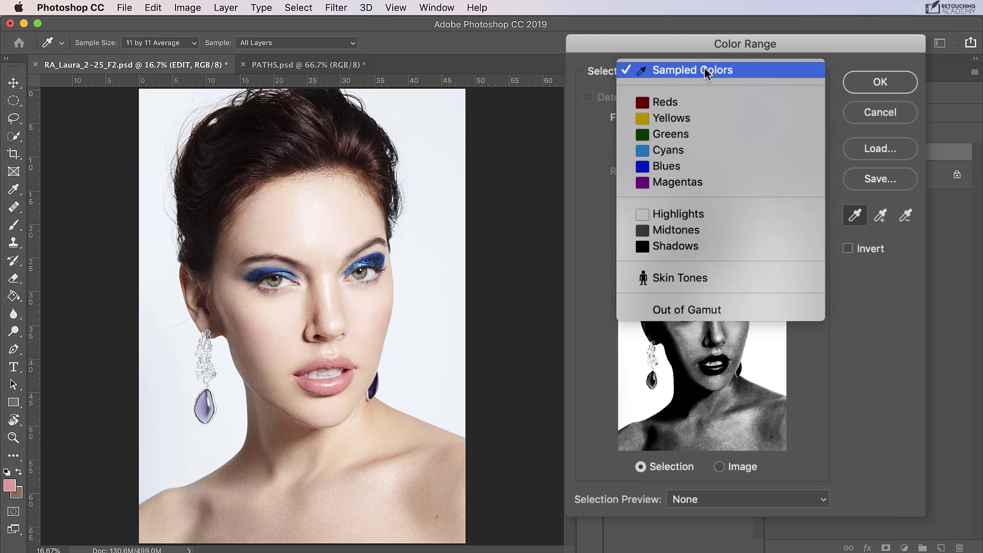
pyautogui.click(683, 167)
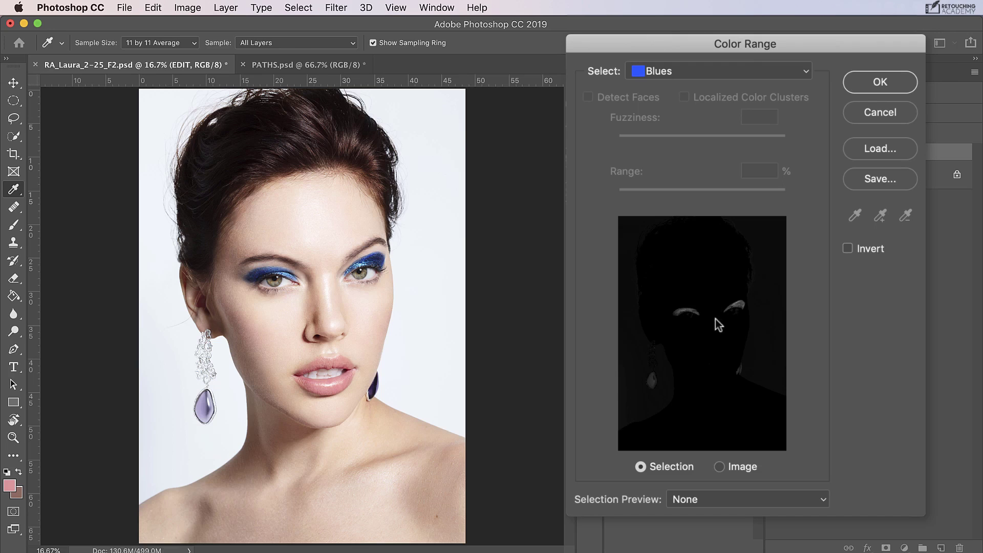
pyautogui.click(730, 73)
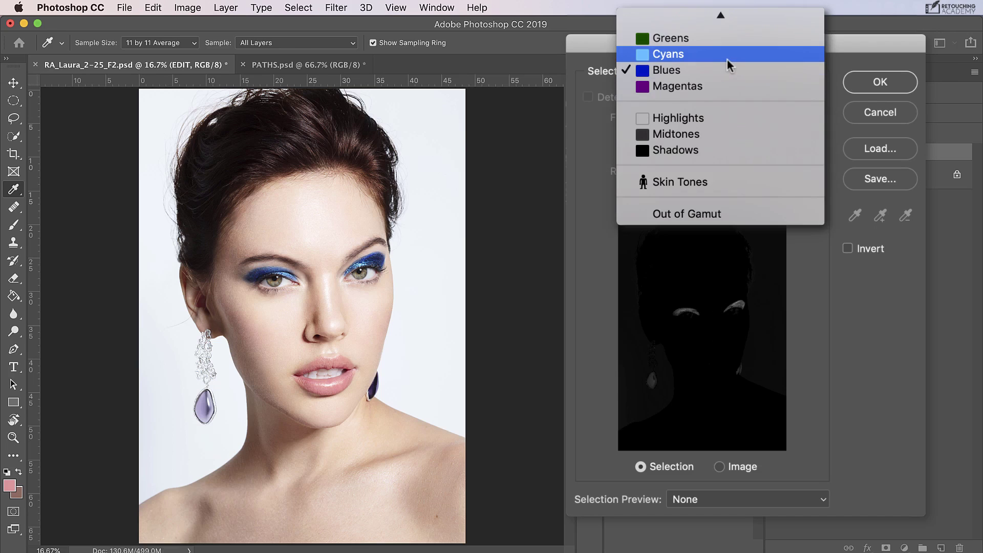
pyautogui.click(734, 55)
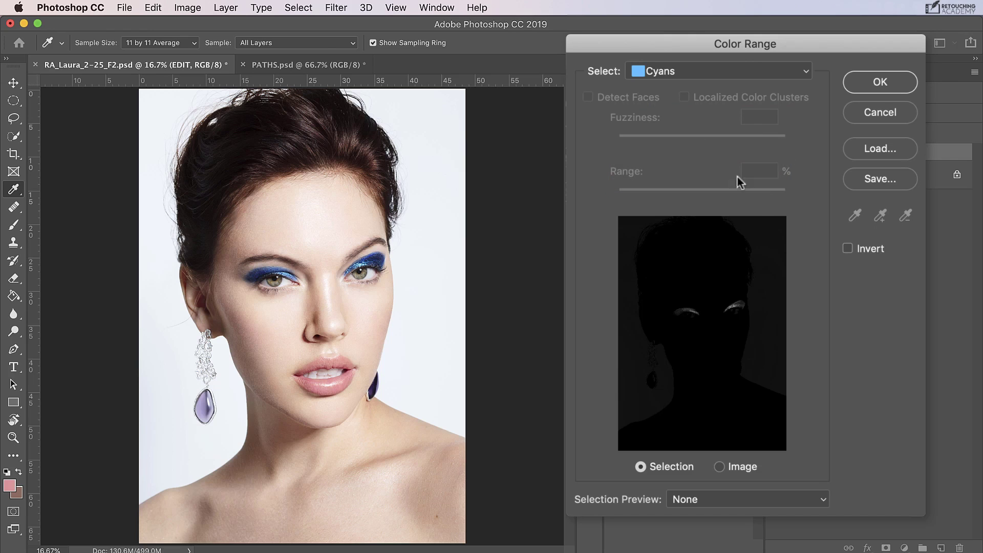
pyautogui.click(689, 73)
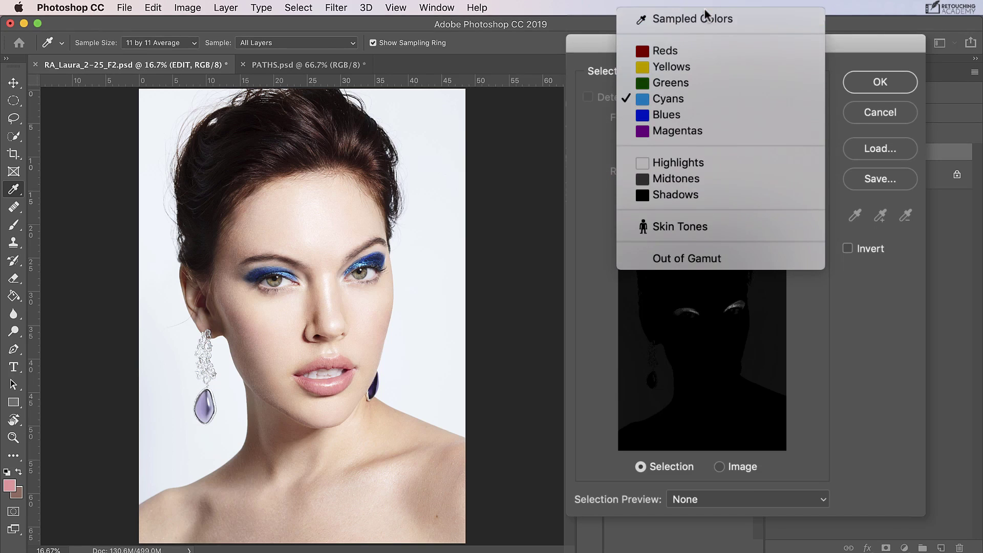
pyautogui.click(702, 23)
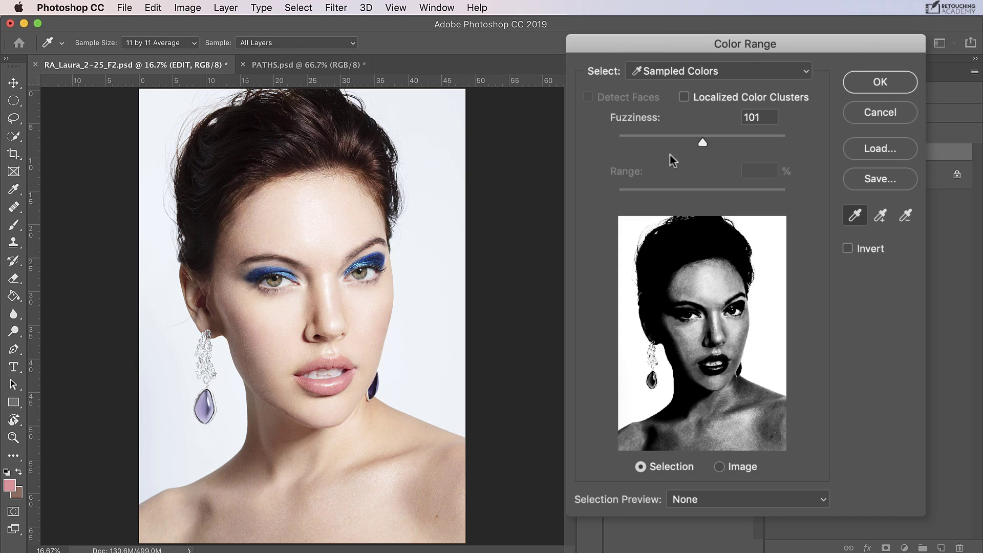
# Reduce Fuzziness to 0, sample the lower lip's pink, and raise Fuzziness to 90.
pyautogui.moveTo(703, 142); pyautogui.dragTo(604, 143)
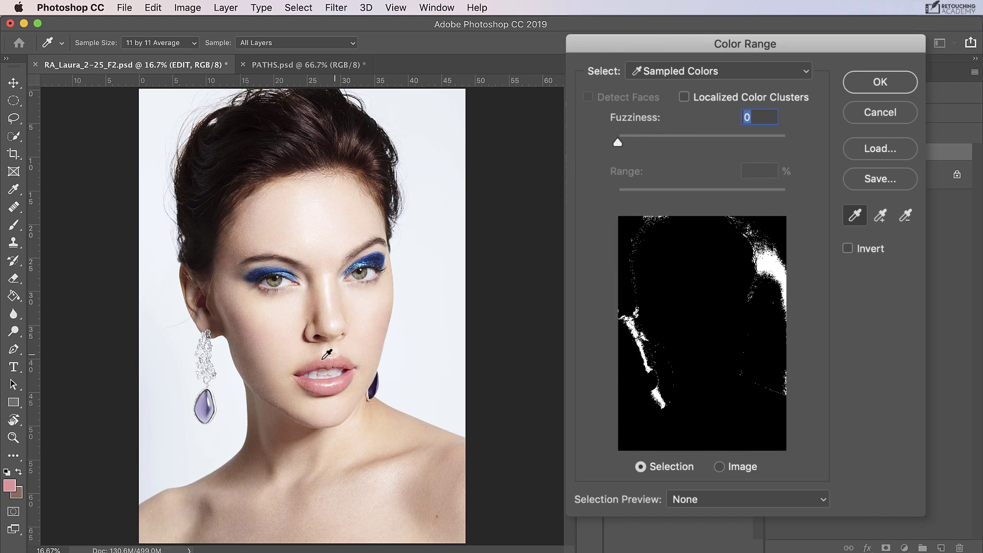
pyautogui.click(330, 388)
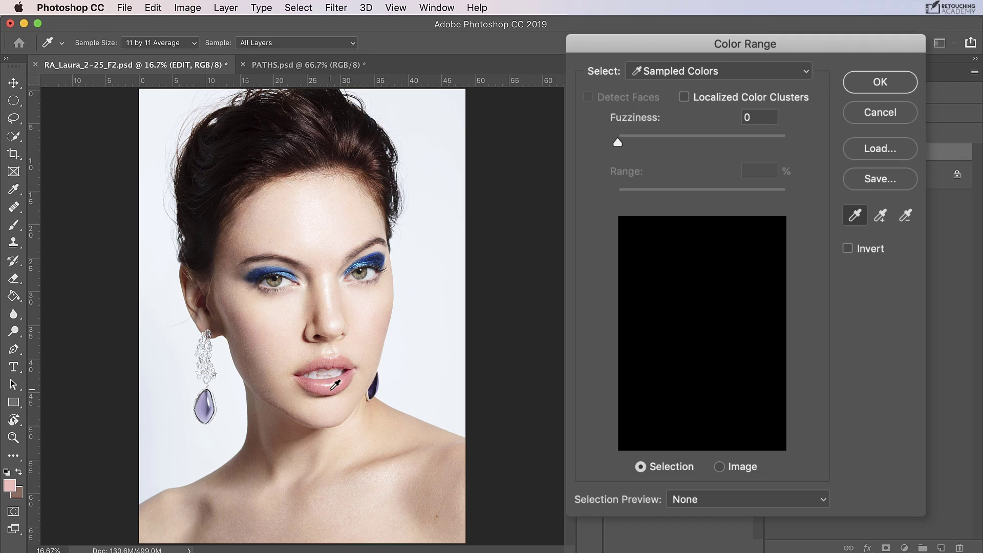
pyautogui.click(332, 390)
pyautogui.moveTo(620, 142); pyautogui.dragTo(694, 143)
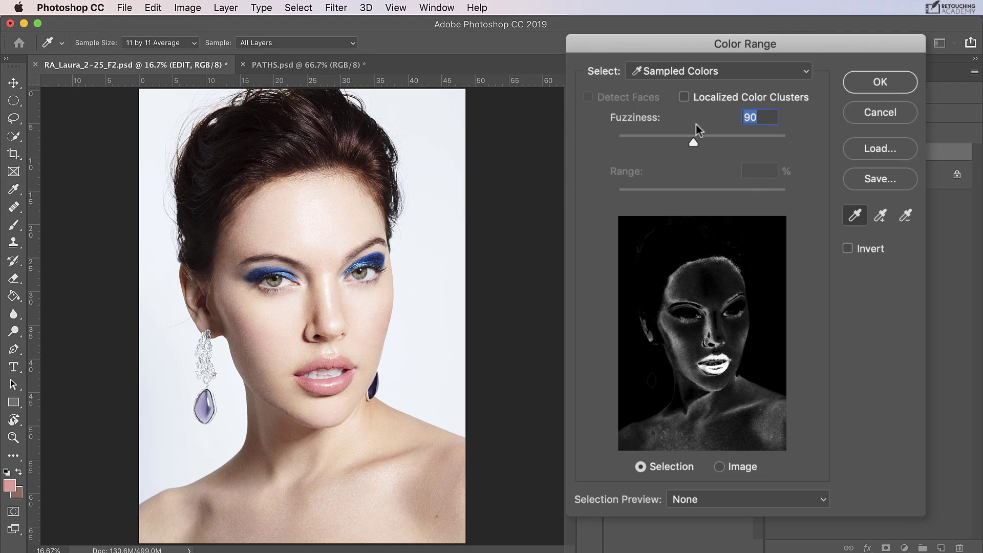
# Enable Localized Color Clusters, sample the light background beside the head, set Range to 100%, and compare the result with clusters off and on.
pyautogui.click(684, 98)
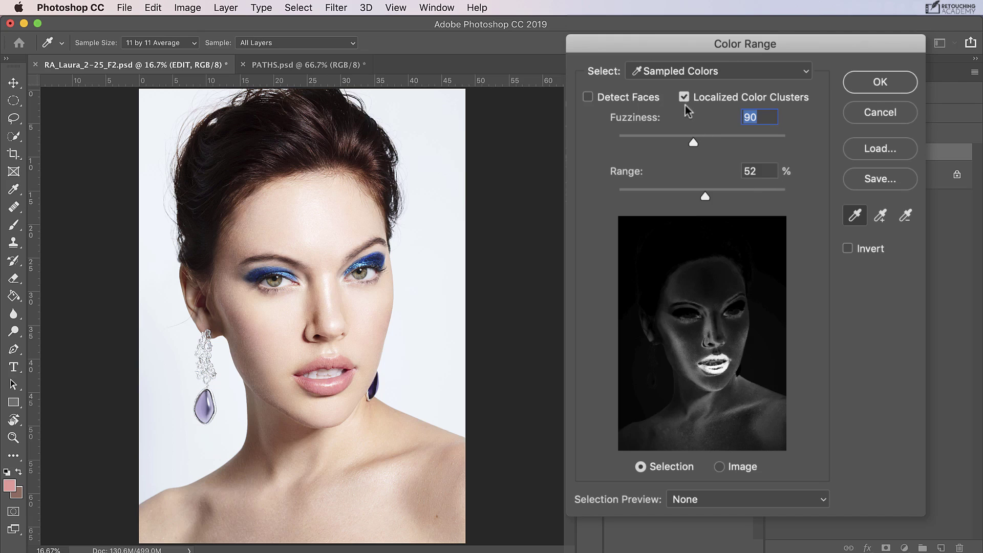
pyautogui.click(855, 220)
pyautogui.click(434, 210)
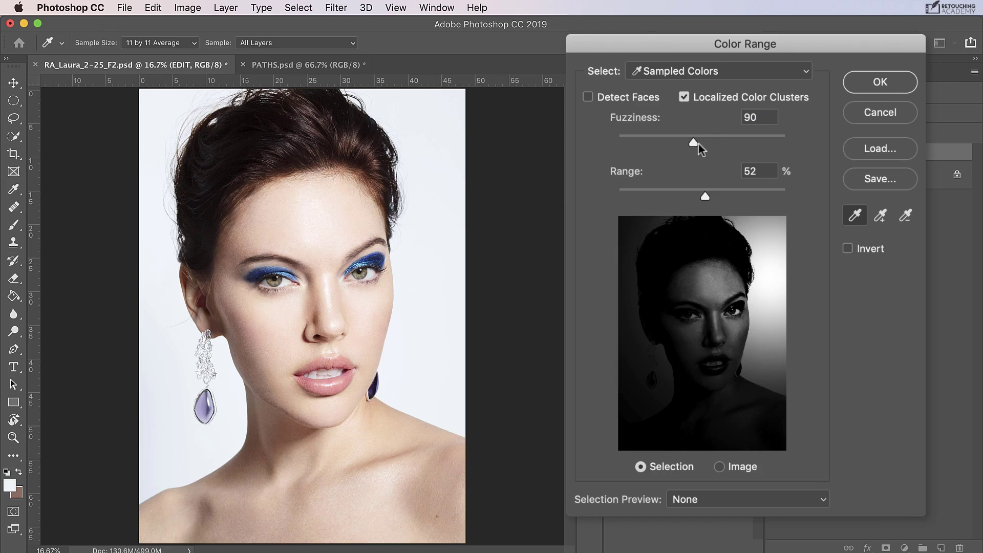
pyautogui.moveTo(705, 197); pyautogui.dragTo(797, 207)
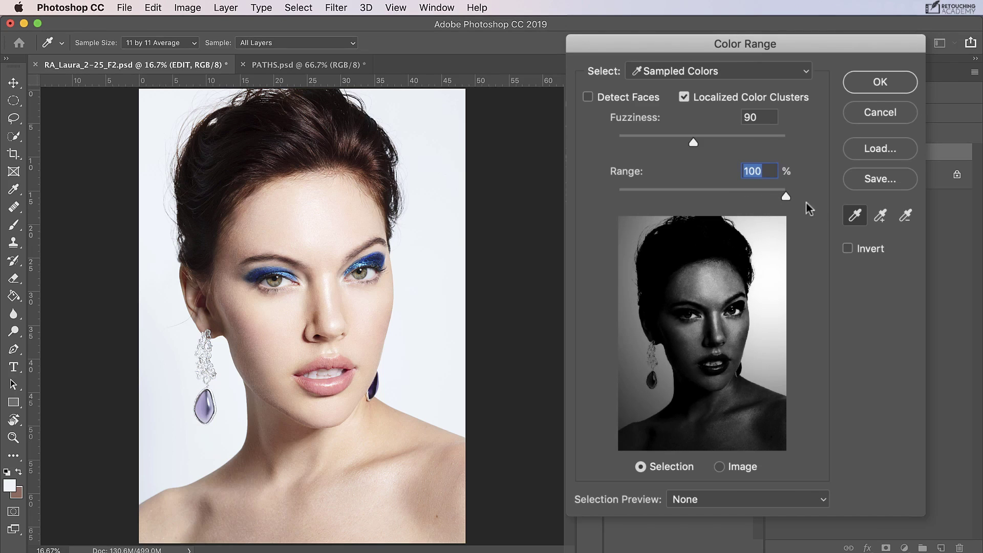
pyautogui.click(684, 97)
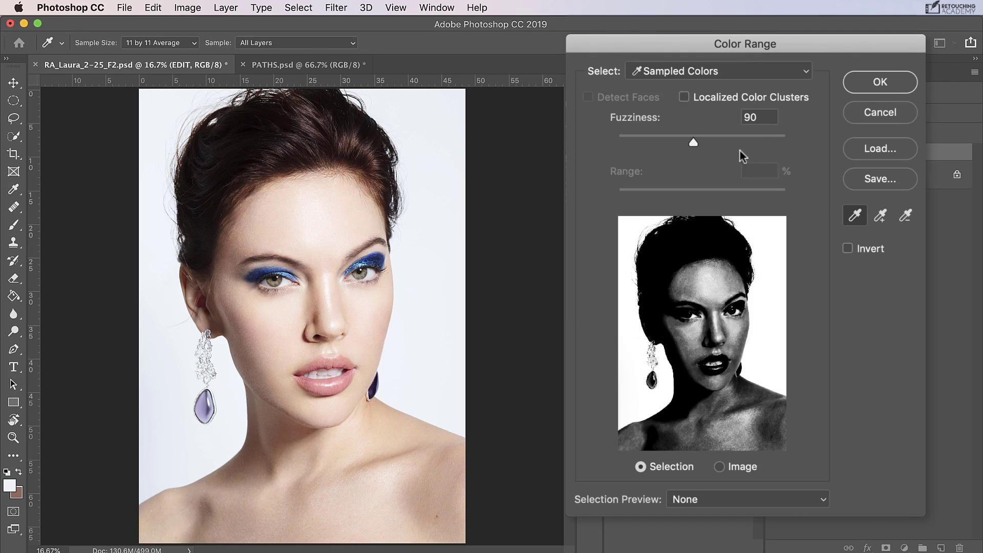
pyautogui.click(685, 98)
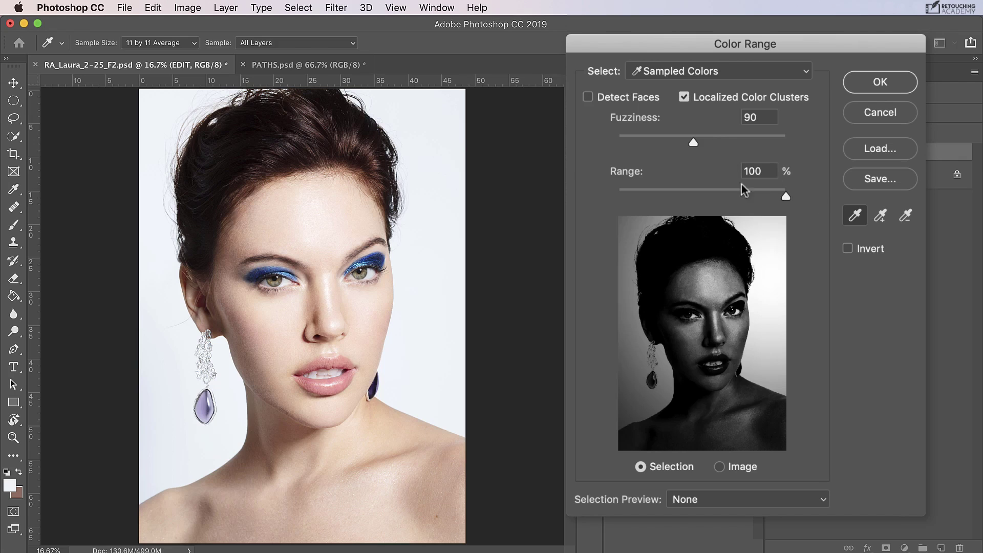
# Sample the dark blue eyeshadow on the model's left eye, and set Range to 68% and Fuzziness to 97.
pyautogui.press('super+equal')
pyautogui.press('super+equal')
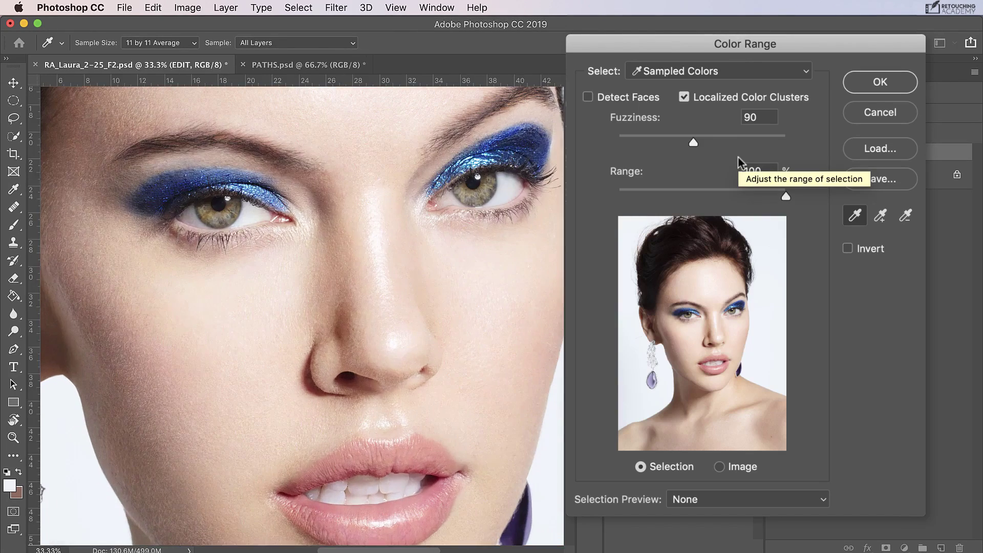
pyautogui.press('super+equal')
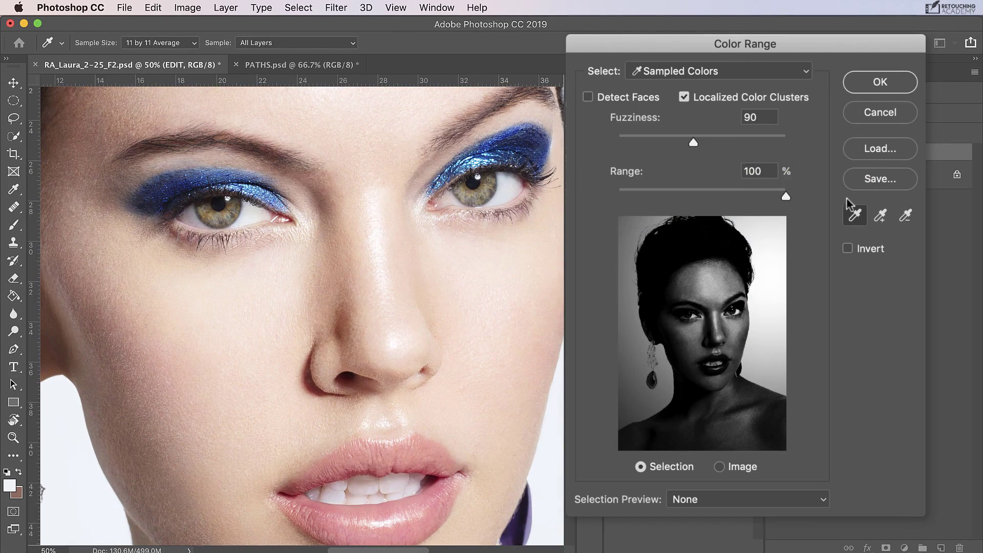
pyautogui.click(853, 215)
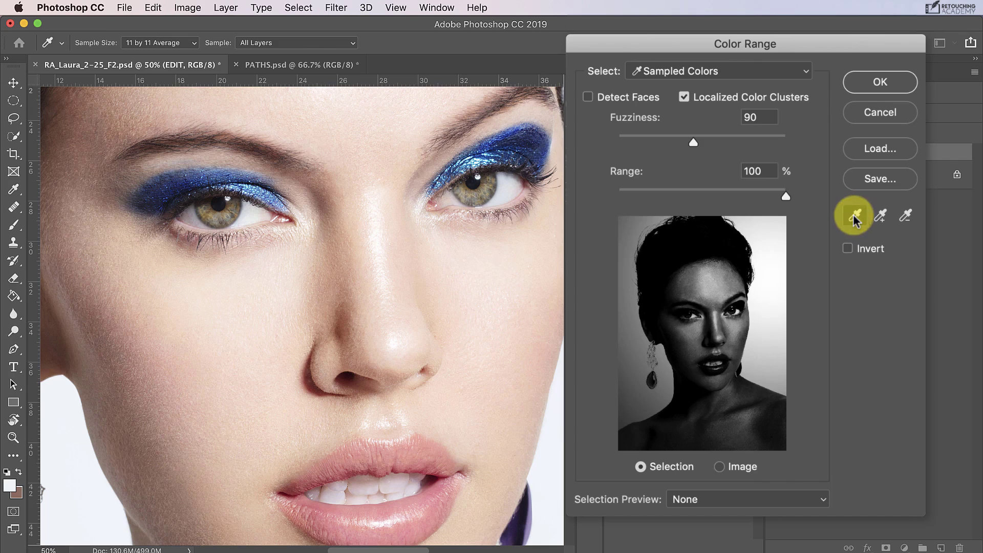
pyautogui.click(518, 139)
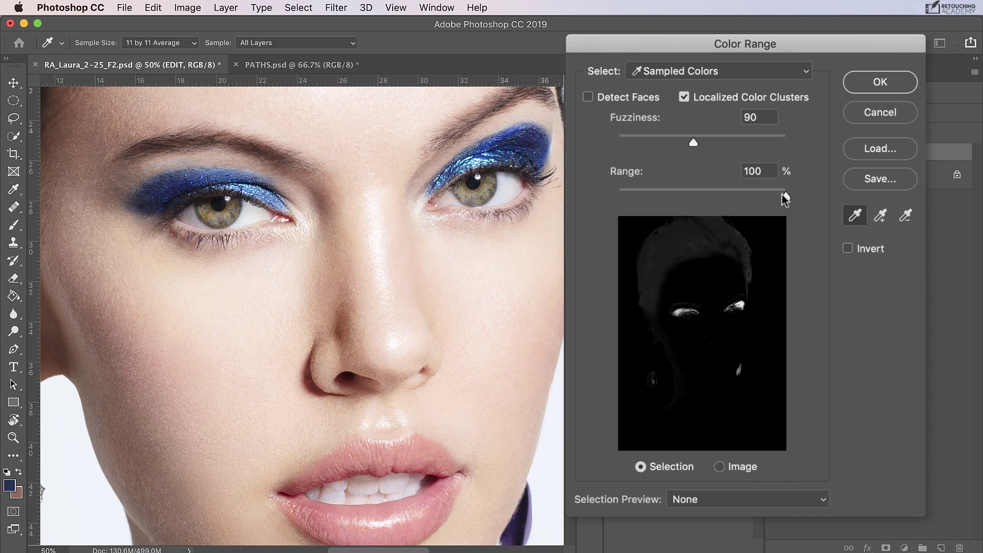
pyautogui.moveTo(782, 192); pyautogui.dragTo(746, 189)
pyautogui.moveTo(695, 142)
pyautogui.mouseDown()
pyautogui.moveTo(719, 143)
pyautogui.moveTo(690, 144)
pyautogui.moveTo(699, 146)
pyautogui.mouseUp()
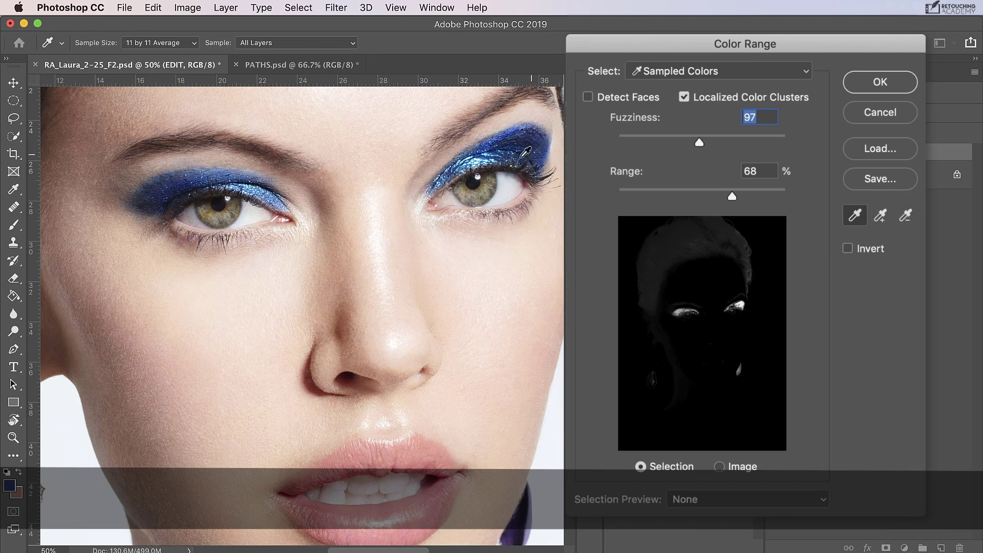
# Sample the light blue shimmer of the left eyelid and add neighbouring blue eyeshadow shades to the color range.
pyautogui.click(476, 161)
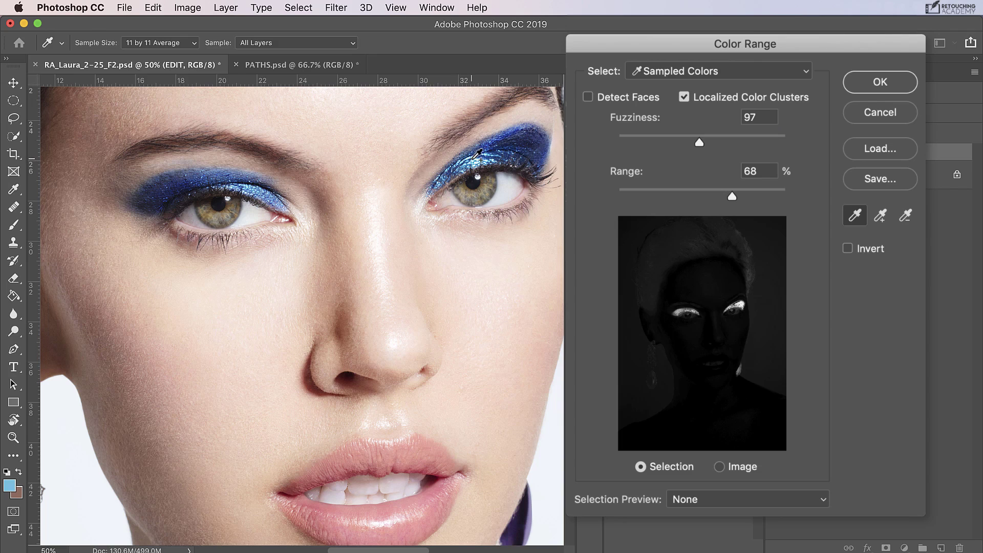
pyautogui.click(481, 158)
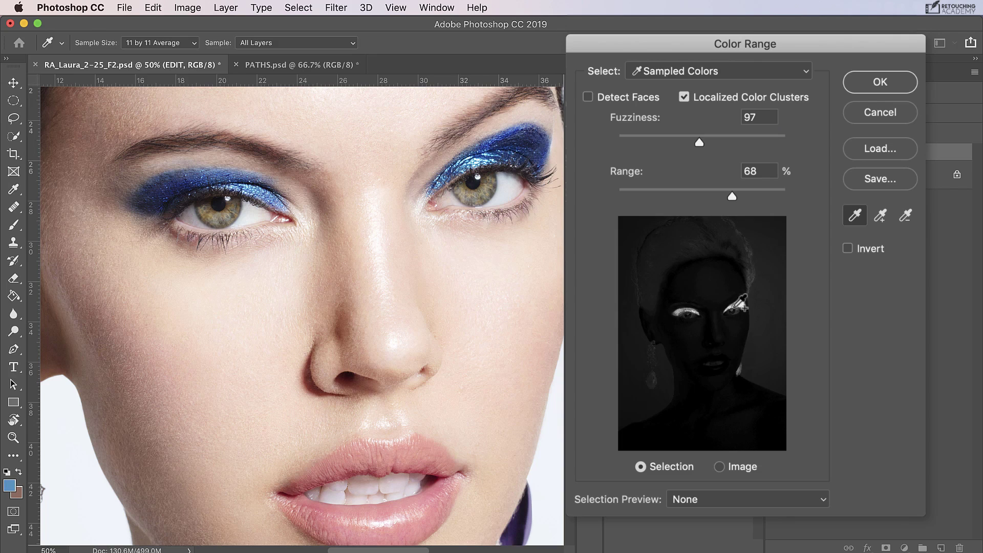
pyautogui.click(492, 147)
pyautogui.click(496, 151)
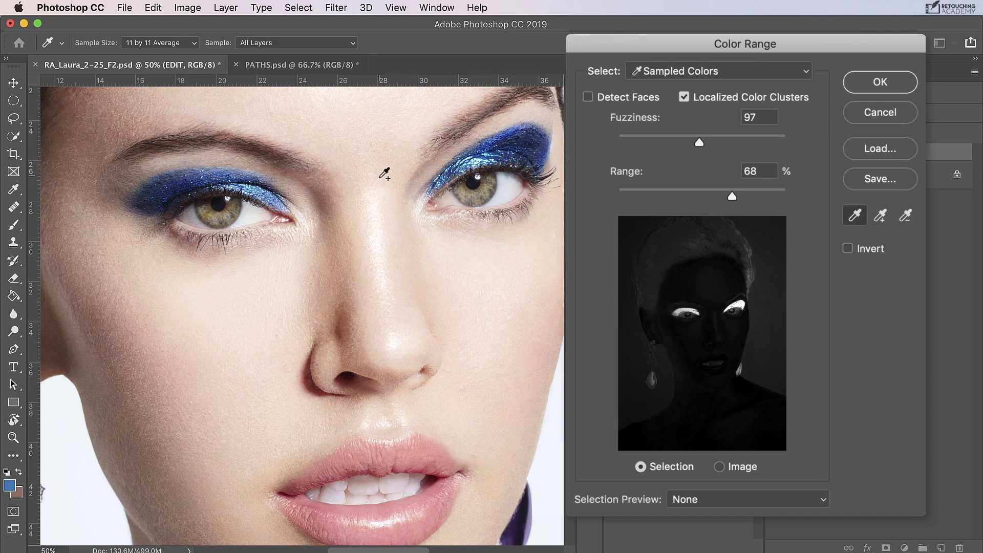
# Add a shadow tone beside the nose bridge, and subtract the skin tones at the nose, under the eye and at the temple.
pyautogui.click(338, 250)
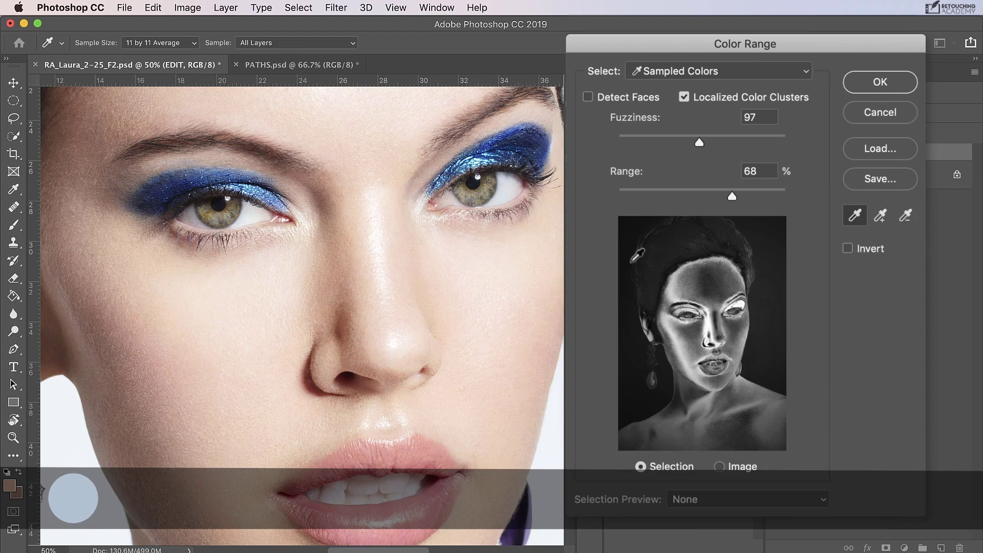
pyautogui.keyDown('alt'); pyautogui.click(336, 258); pyautogui.keyUp('alt')
pyautogui.keyDown('alt'); pyautogui.click(346, 240); pyautogui.keyUp('alt')
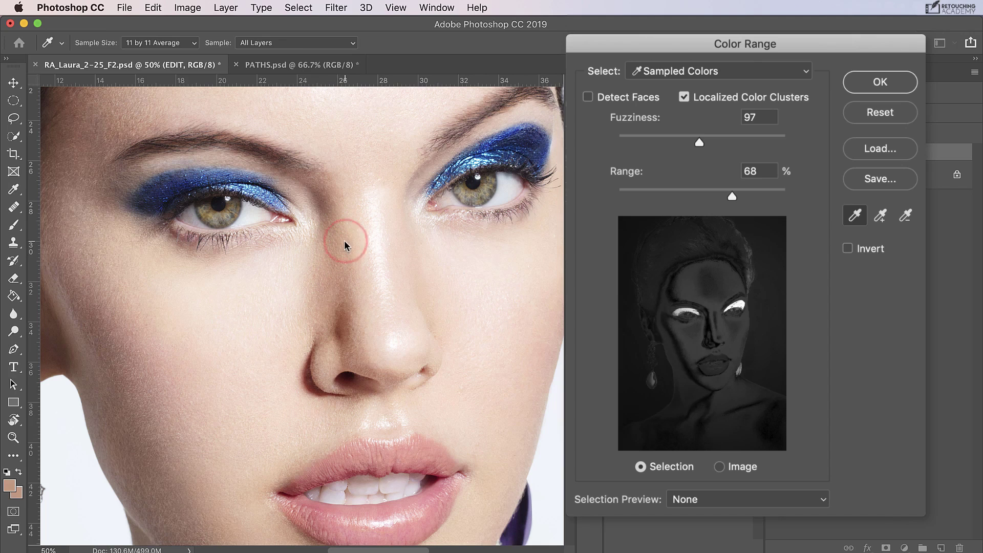
pyautogui.keyDown('alt'); pyautogui.click(223, 257); pyautogui.keyUp('alt')
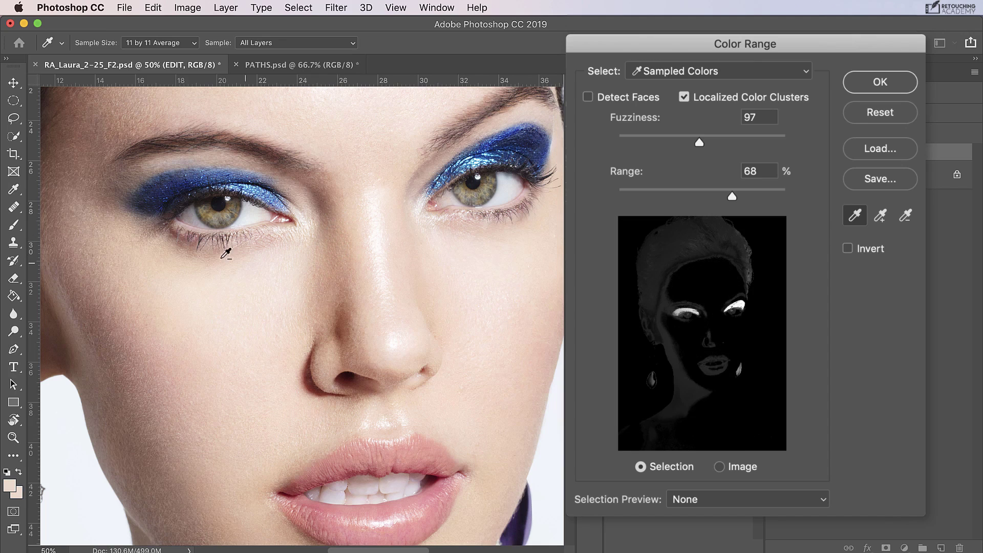
pyautogui.keyDown('alt'); pyautogui.click(94, 203); pyautogui.keyUp('alt')
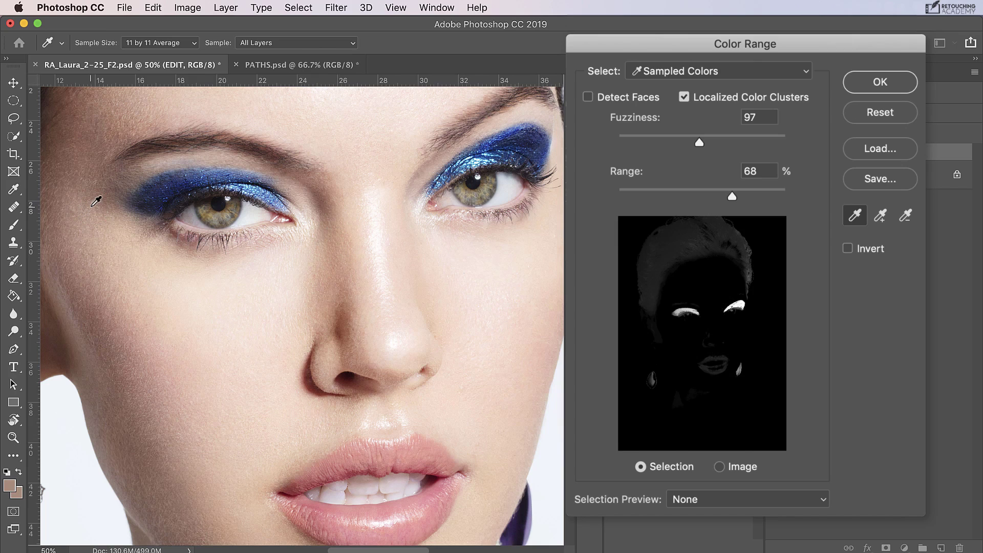
# Add more eyeshadow shades to the sample, set Fuzziness to 111 and Range to 73%, and apply the Color Range selection.
pyautogui.click(881, 215)
pyautogui.moveTo(501, 142)
pyautogui.mouseDown()
pyautogui.moveTo(478, 168)
pyautogui.moveTo(491, 155)
pyautogui.mouseUp()
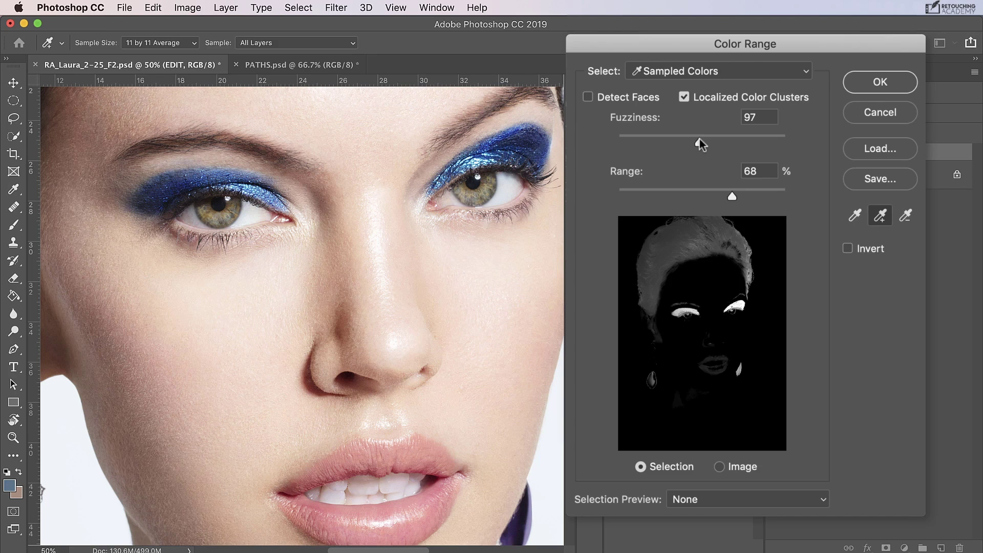
pyautogui.moveTo(700, 139); pyautogui.dragTo(711, 139)
pyautogui.moveTo(733, 198); pyautogui.dragTo(739, 195)
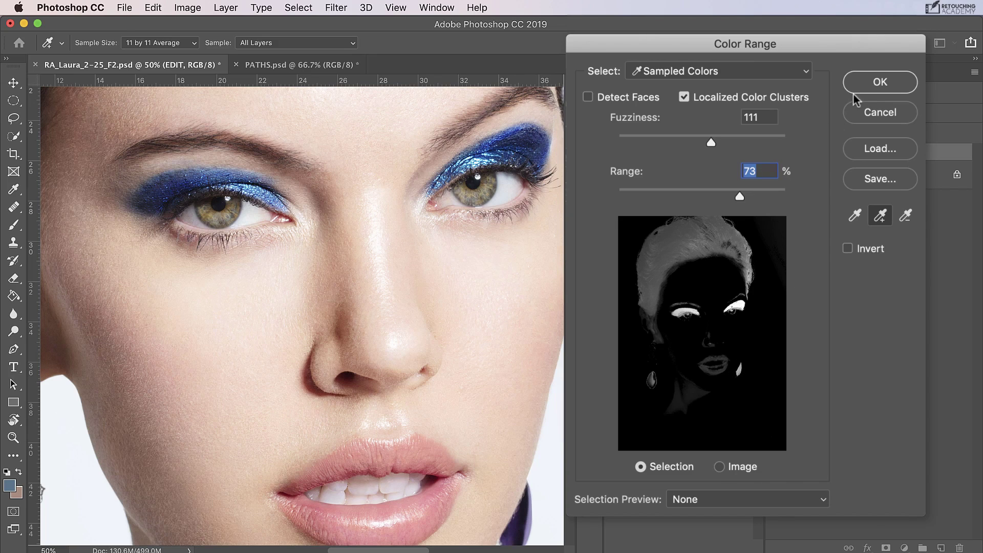
pyautogui.click(871, 83)
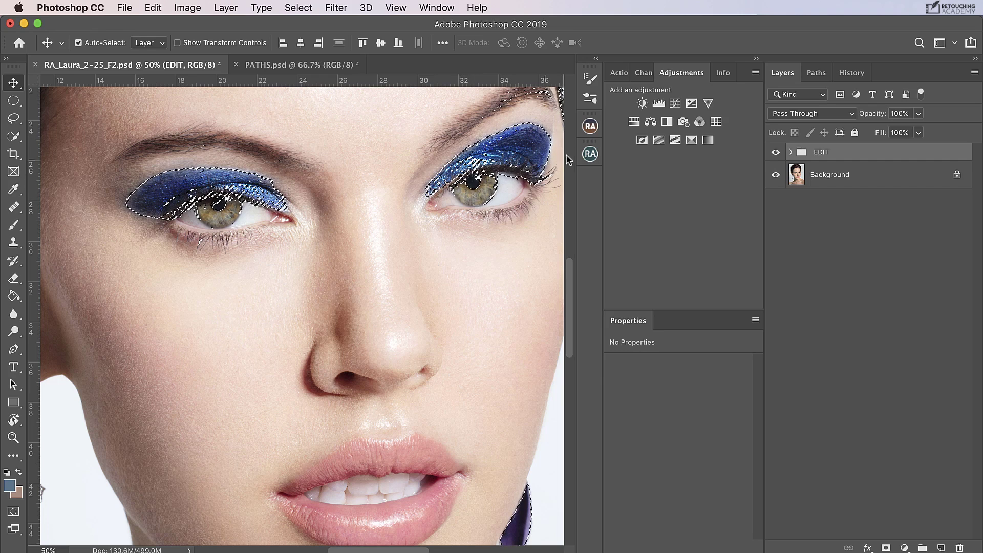
# Create a Curves adjustment layer masked by the eyeshadow selection and display its layer mask on the canvas.
pyautogui.click(675, 104)
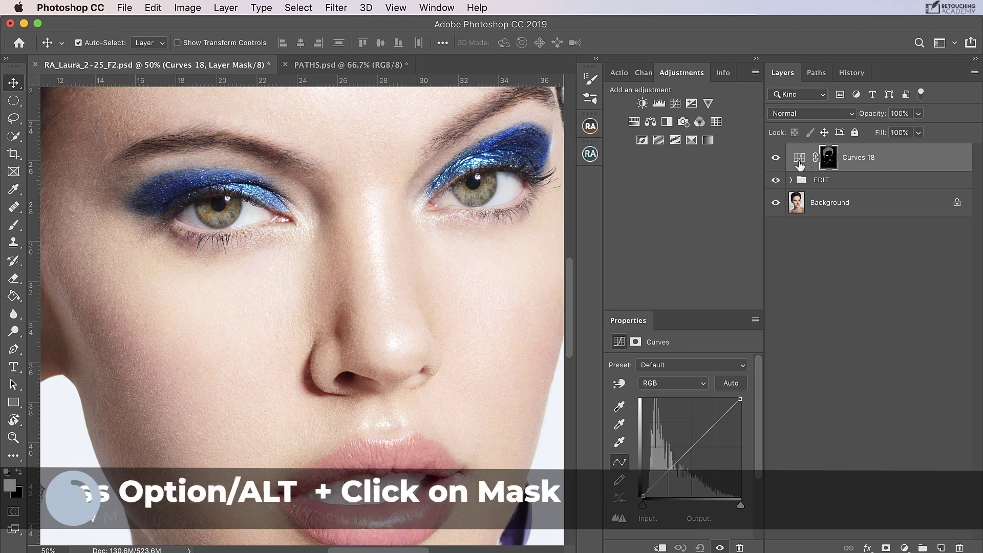
pyautogui.keyDown('alt'); pyautogui.click(828, 159); pyautogui.keyUp('alt')
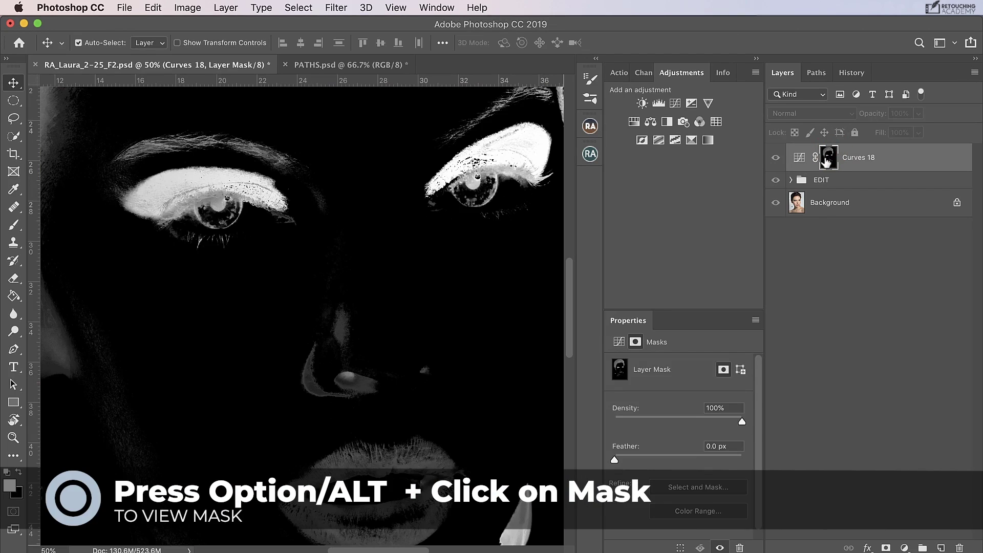
# Draw a freehand lasso selection around both eyes on the mask and invert it to select everything outside.
pyautogui.scroll(2, 466, 200)
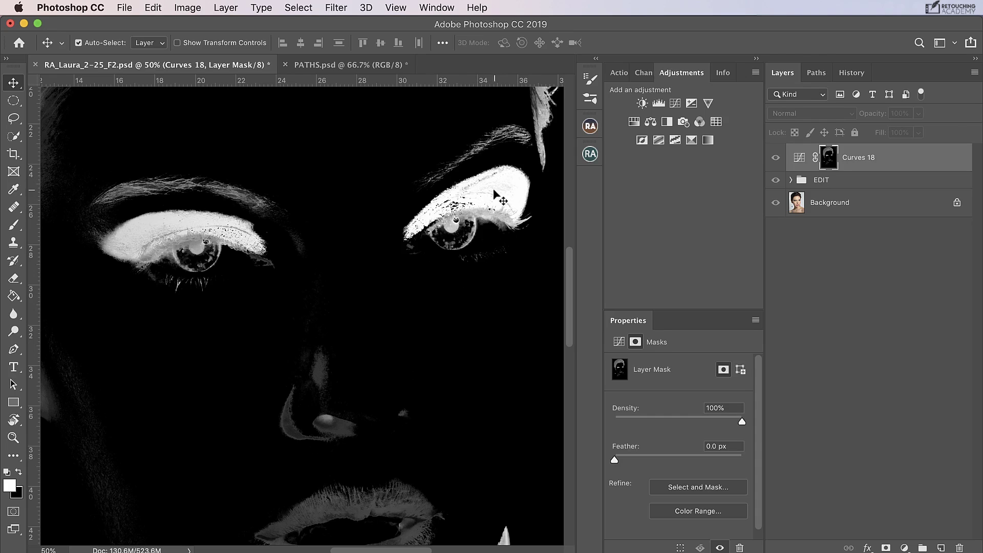
pyautogui.click(13, 120)
pyautogui.moveTo(334, 211)
pyautogui.mouseDown()
pyautogui.moveTo(295, 221)
pyautogui.moveTo(153, 205)
pyautogui.moveTo(86, 222)
pyautogui.moveTo(61, 248)
pyautogui.moveTo(88, 307)
pyautogui.moveTo(190, 309)
pyautogui.moveTo(415, 270)
pyautogui.moveTo(502, 276)
pyautogui.moveTo(560, 240)
pyautogui.moveTo(560, 199)
pyautogui.moveTo(540, 162)
pyautogui.moveTo(512, 151)
pyautogui.moveTo(335, 212)
pyautogui.mouseUp()
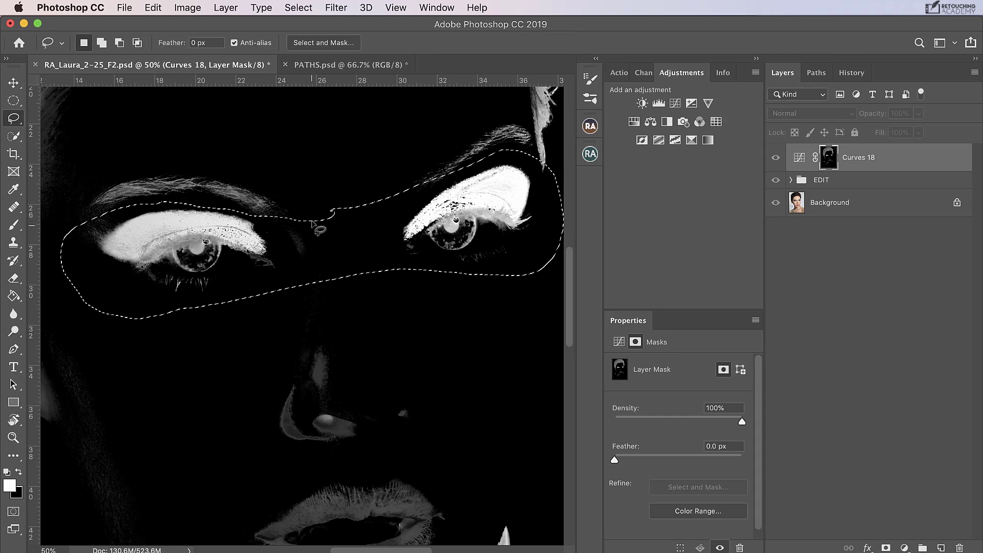
pyautogui.press('super+shift+i')
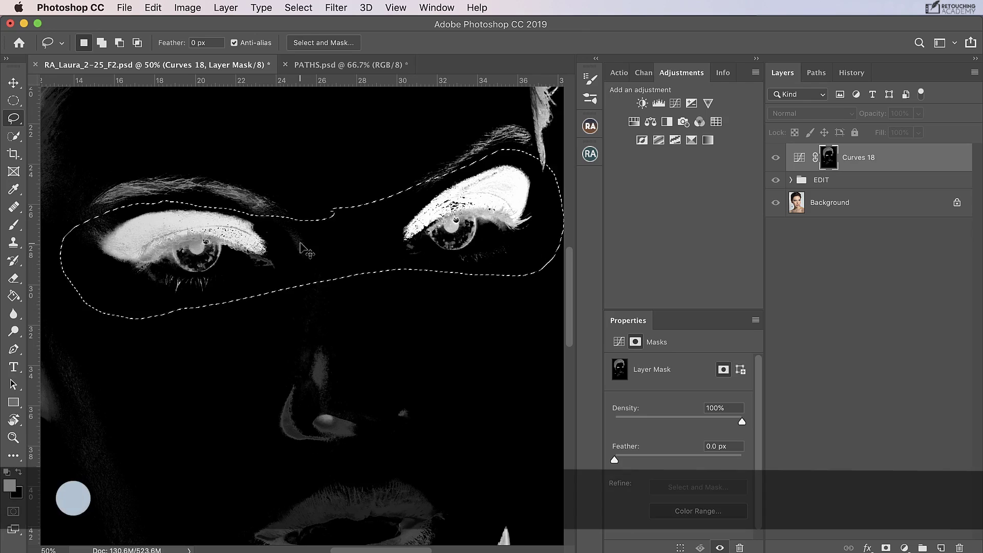
pyautogui.press('super+minus')
pyautogui.press('super+minus')
pyautogui.press('super+minus')
pyautogui.press('super+minus')
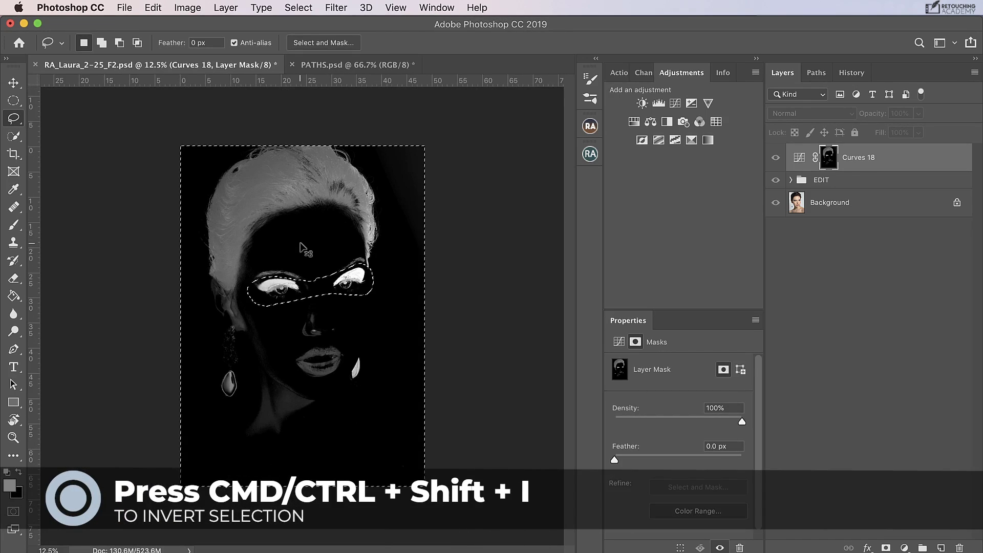
pyautogui.press('super+plus')
pyautogui.press('super+plus')
pyautogui.press('super+plus')
pyautogui.press('super+plus')
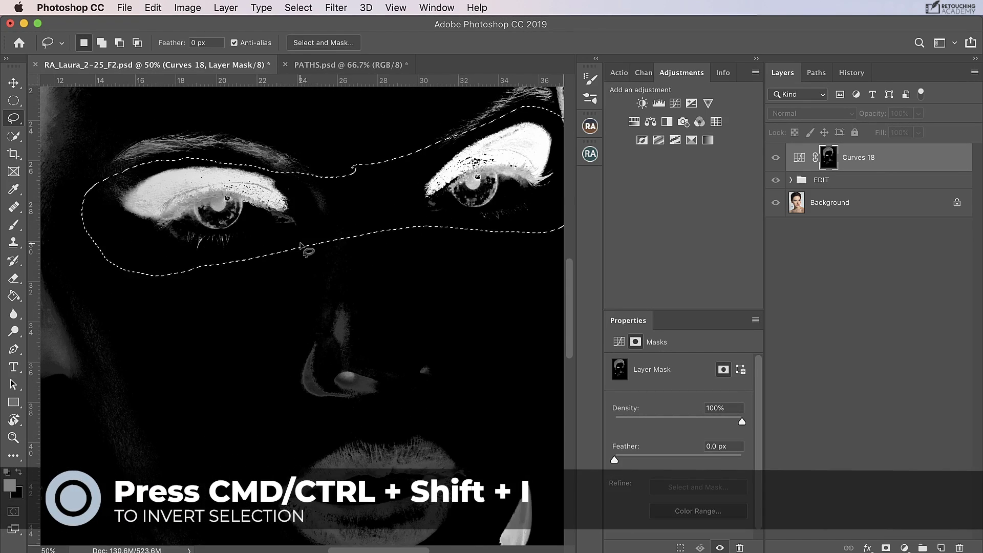
# Fill the mask area outside the eyes with black and deselect.
pyautogui.hscroll(3, 333, 287)
pyautogui.rightClick(458, 311)
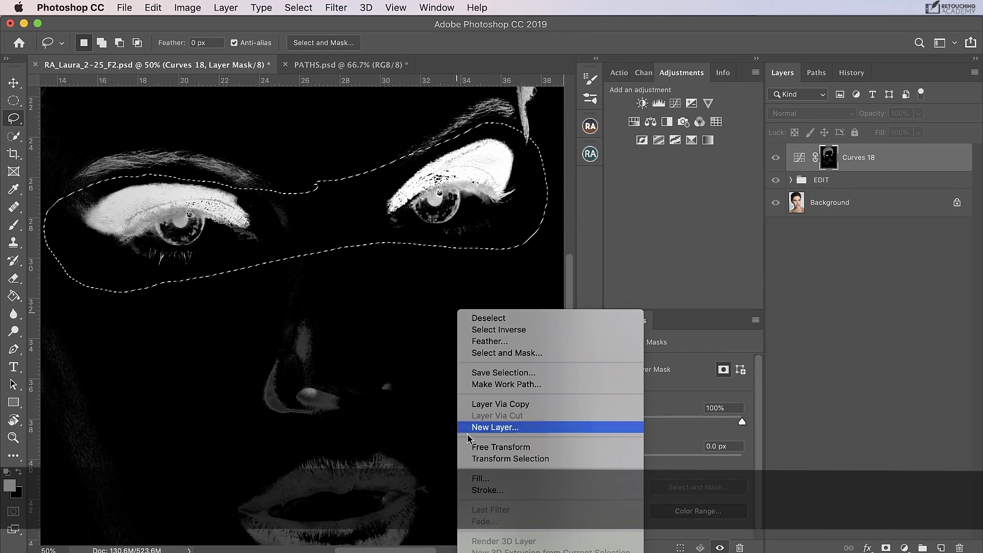
pyautogui.click(484, 479)
pyautogui.click(582, 235)
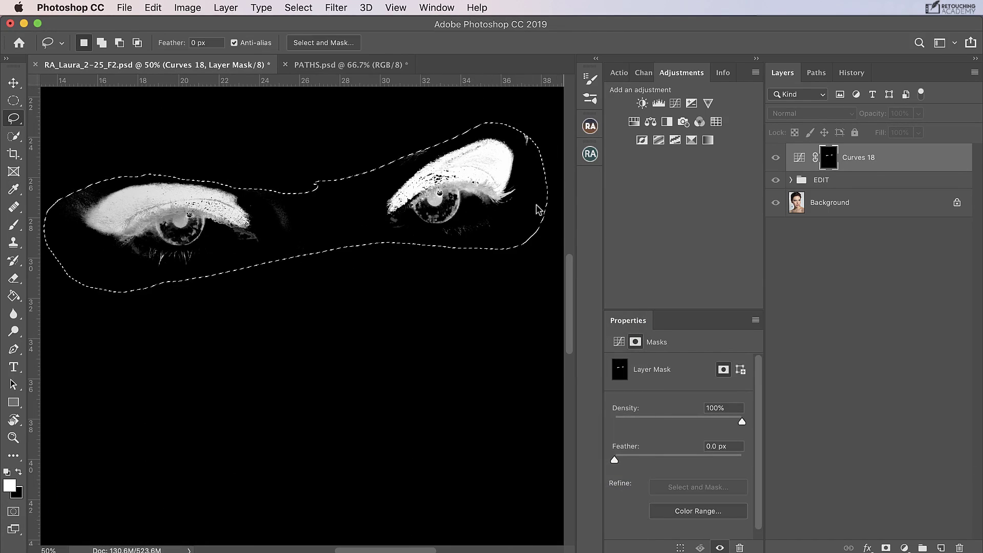
pyautogui.press('super+minus')
pyautogui.press('super+minus')
pyautogui.press('super+minus')
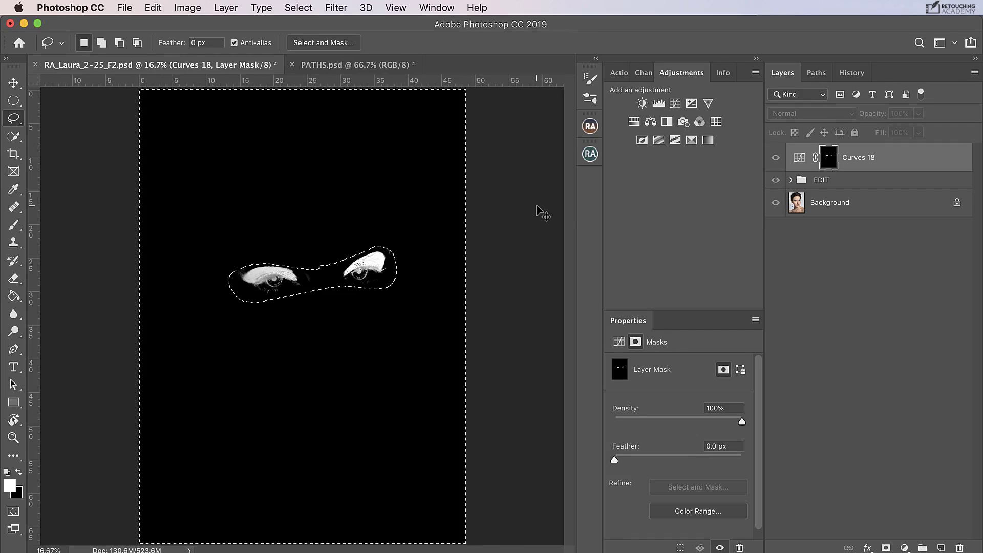
pyautogui.press('super+plus')
pyautogui.press('super+plus')
pyautogui.press('super+plus')
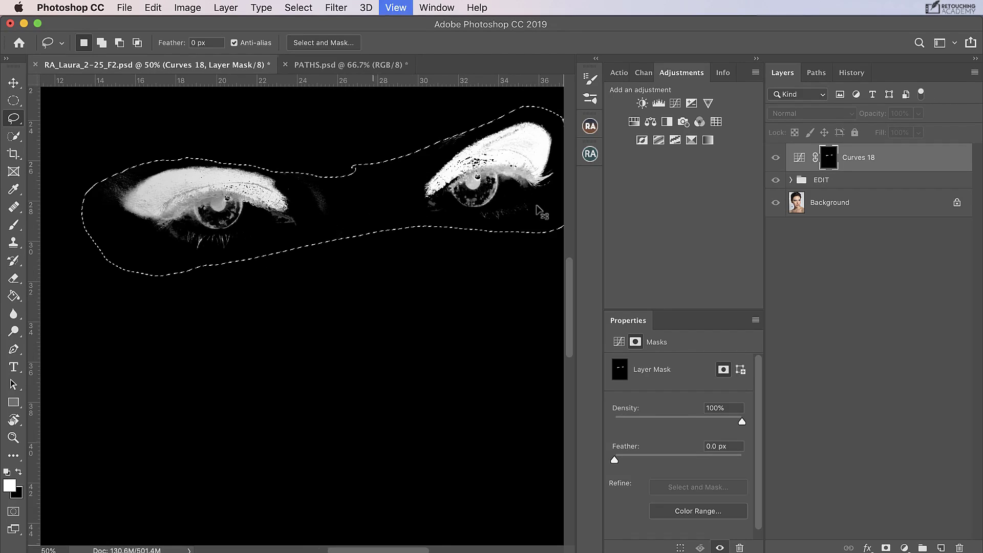
pyautogui.press('super+minus')
pyautogui.press('super+d')
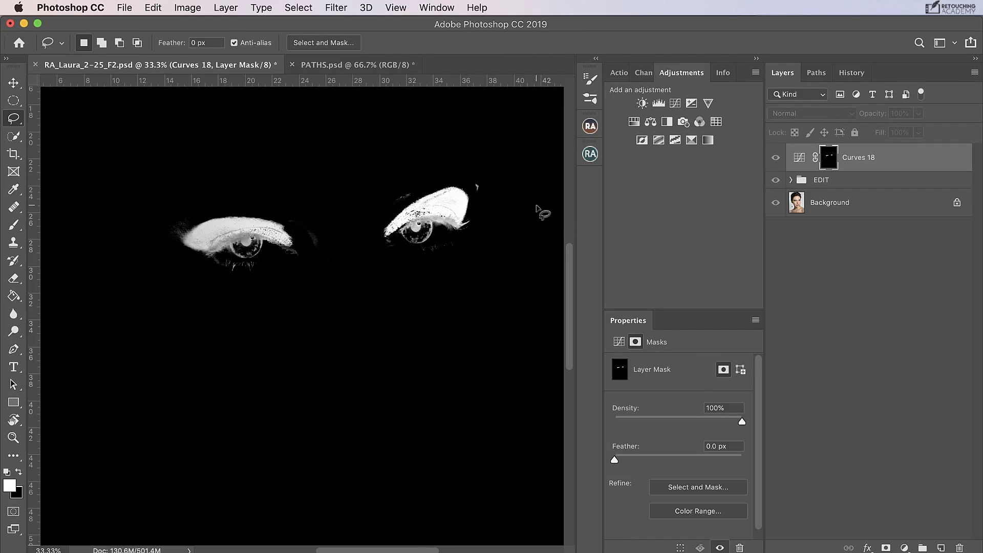
# Activate the Dodge tool with its Range set to Highlights and place it over the left eyelid of the mask.
pyautogui.click(14, 332)
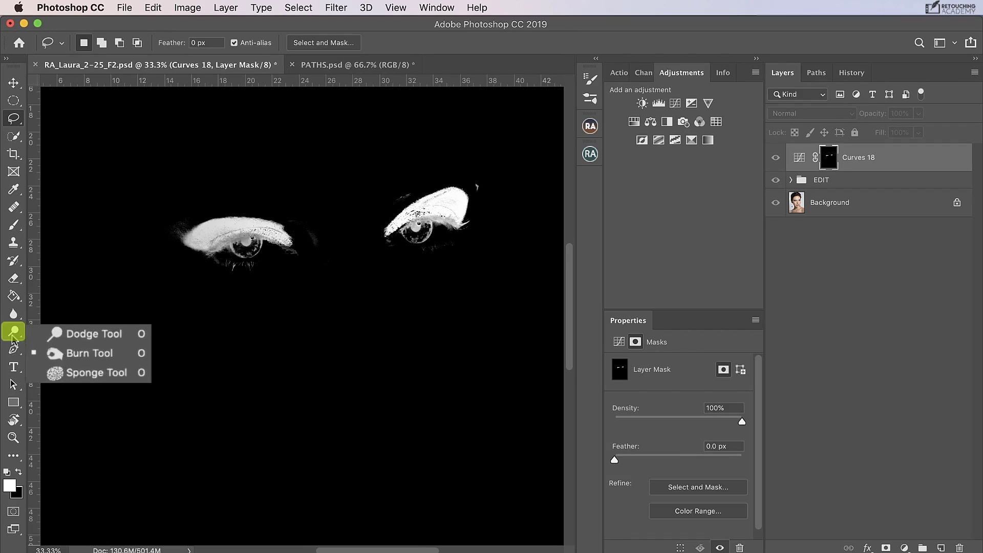
pyautogui.click(76, 340)
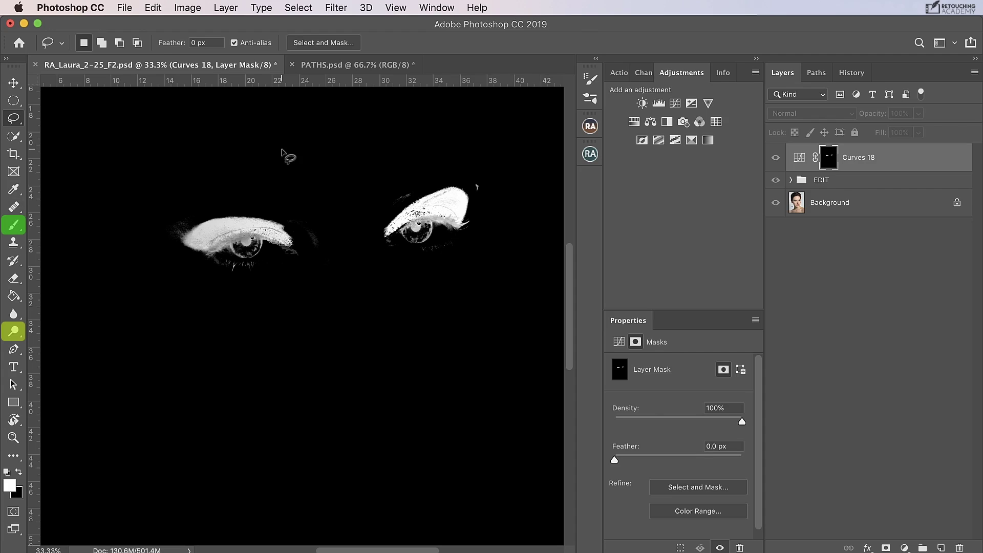
pyautogui.click(11, 332)
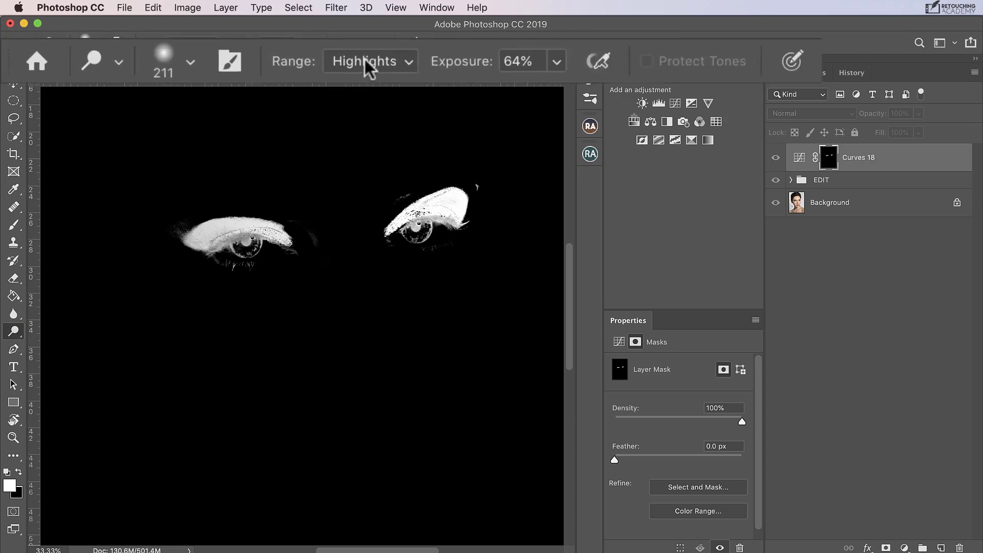
pyautogui.click(192, 43)
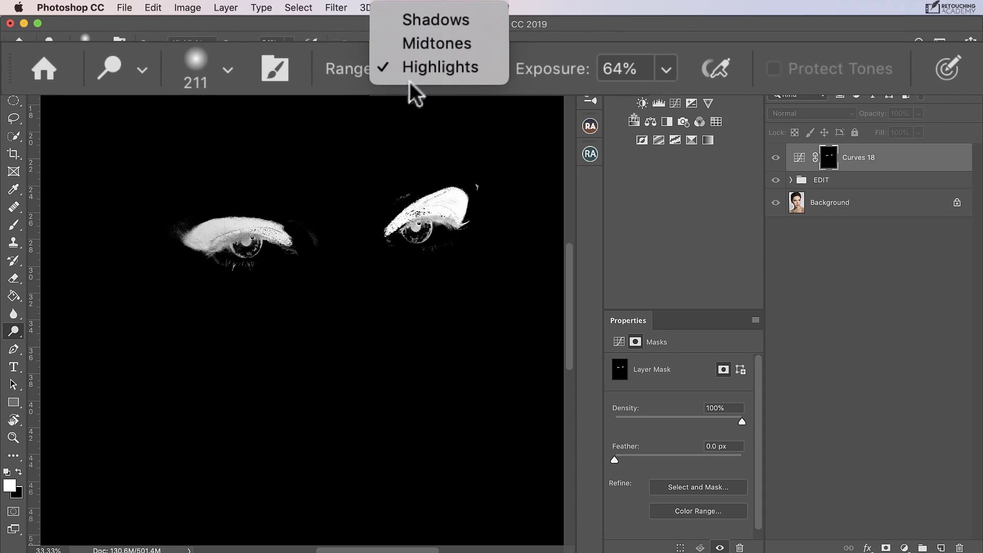
pyautogui.click(438, 73)
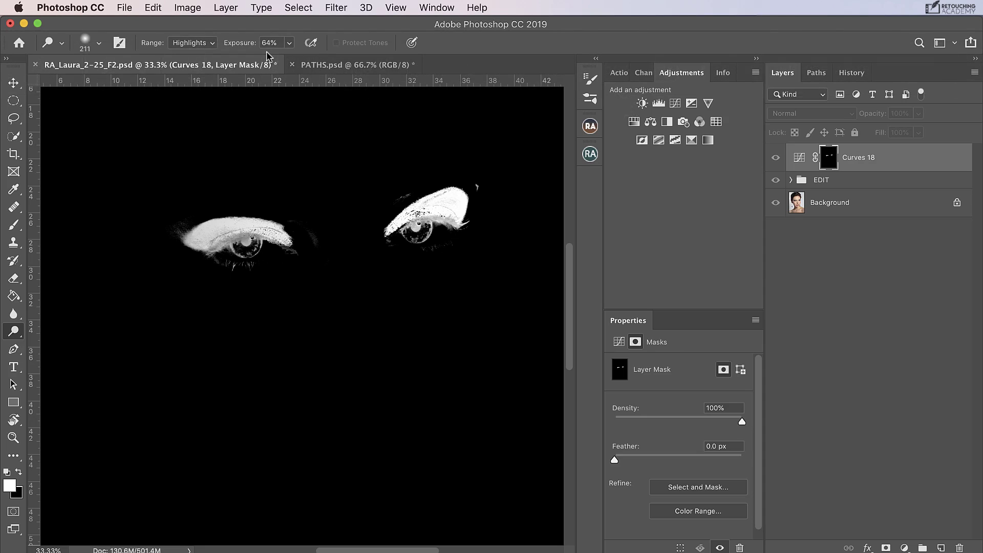
pyautogui.press('super+equal')
pyautogui.press('super+equal')
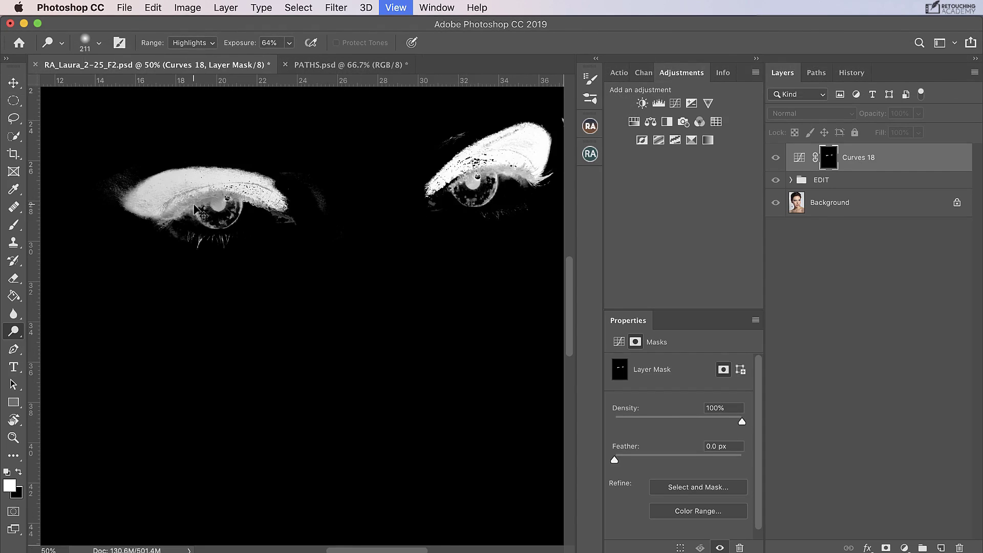
pyautogui.moveTo(223, 205); pyautogui.dragTo(261, 284)
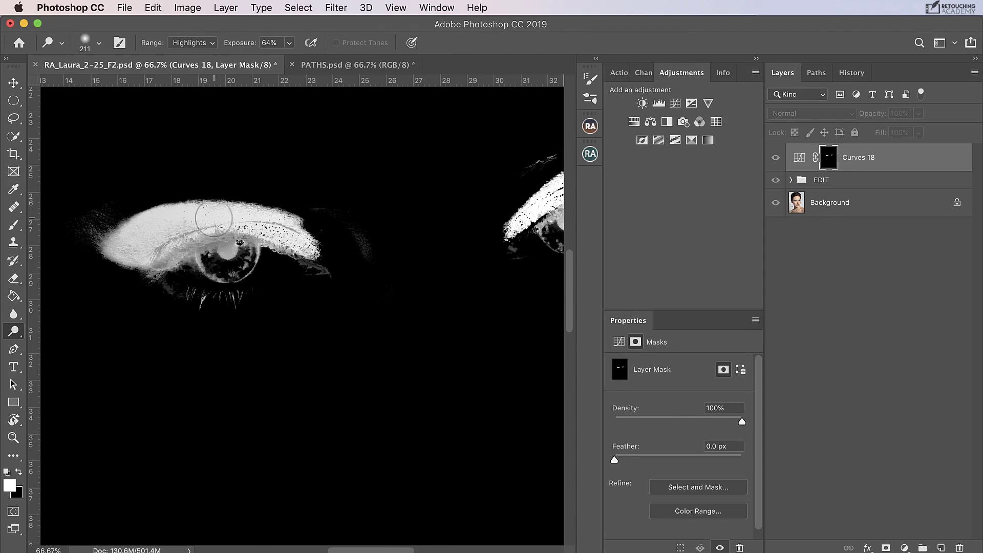
pyautogui.moveTo(214, 219)
pyautogui.mouseDown()
pyautogui.moveTo(204, 233)
pyautogui.moveTo(226, 218)
pyautogui.mouseUp()
# Use the Burn tool on Shadows to blacken the grey areas at the left eye's inner corner, iris and lower lashes.
pyautogui.rightClick(18, 332)
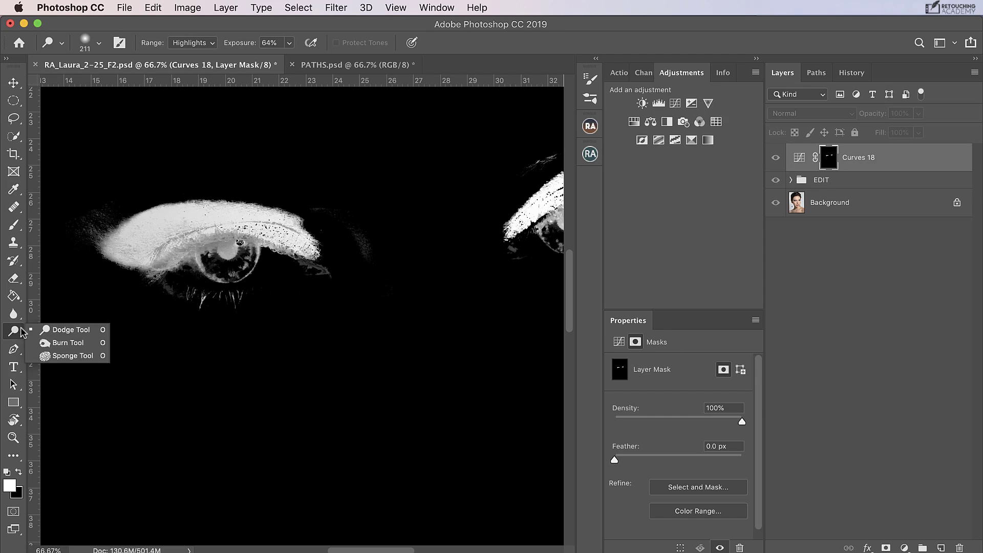
pyautogui.click(66, 343)
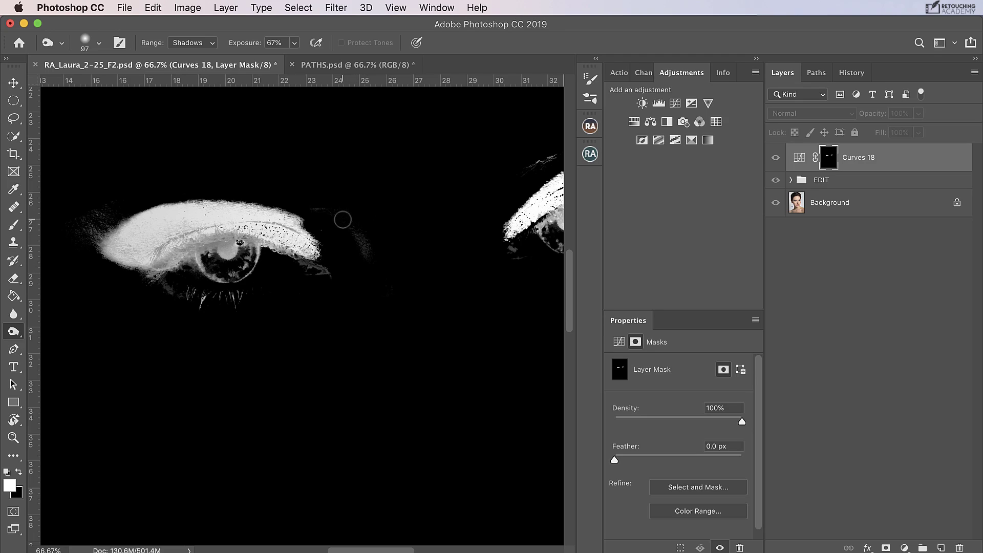
pyautogui.moveTo(345, 220)
pyautogui.mouseDown()
pyautogui.moveTo(340, 213)
pyautogui.moveTo(356, 241)
pyautogui.moveTo(324, 221)
pyautogui.mouseUp()
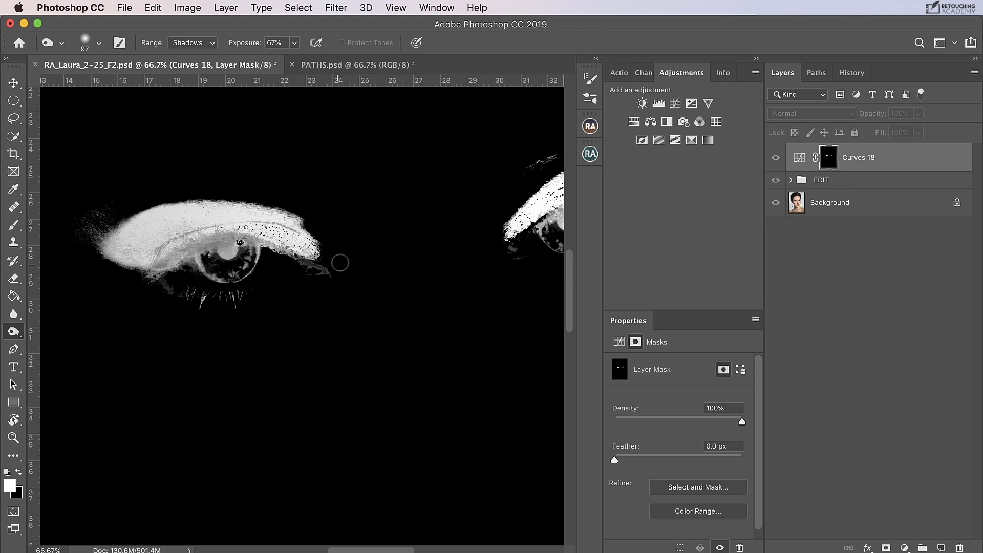
pyautogui.moveTo(340, 262); pyautogui.dragTo(306, 275)
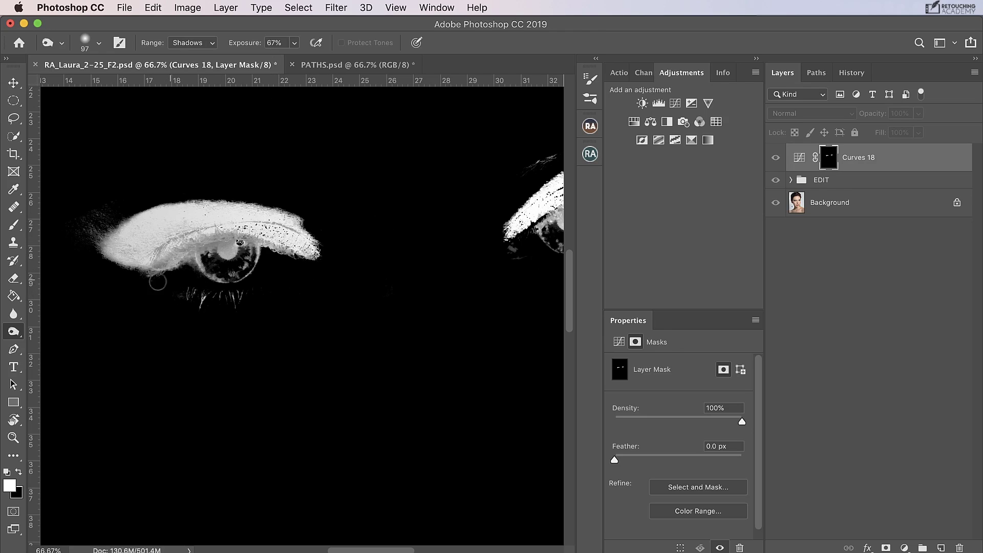
pyautogui.moveTo(172, 301)
pyautogui.mouseDown()
pyautogui.moveTo(222, 291)
pyautogui.moveTo(177, 311)
pyautogui.moveTo(215, 307)
pyautogui.moveTo(193, 312)
pyautogui.moveTo(203, 294)
pyautogui.moveTo(217, 297)
pyautogui.moveTo(183, 311)
pyautogui.moveTo(292, 288)
pyautogui.moveTo(195, 289)
pyautogui.moveTo(270, 273)
pyautogui.moveTo(258, 265)
pyautogui.moveTo(200, 286)
pyautogui.moveTo(236, 279)
pyautogui.mouseUp()
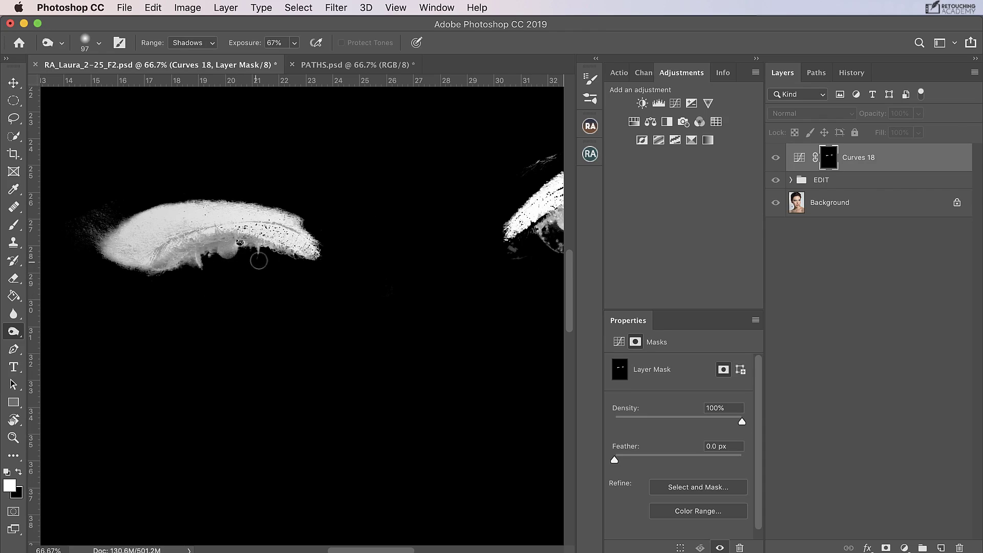
pyautogui.moveTo(260, 257)
pyautogui.mouseDown()
pyautogui.moveTo(234, 251)
pyautogui.moveTo(175, 266)
pyautogui.moveTo(259, 252)
pyautogui.moveTo(295, 264)
pyautogui.moveTo(308, 291)
pyautogui.moveTo(192, 306)
pyautogui.mouseUp()
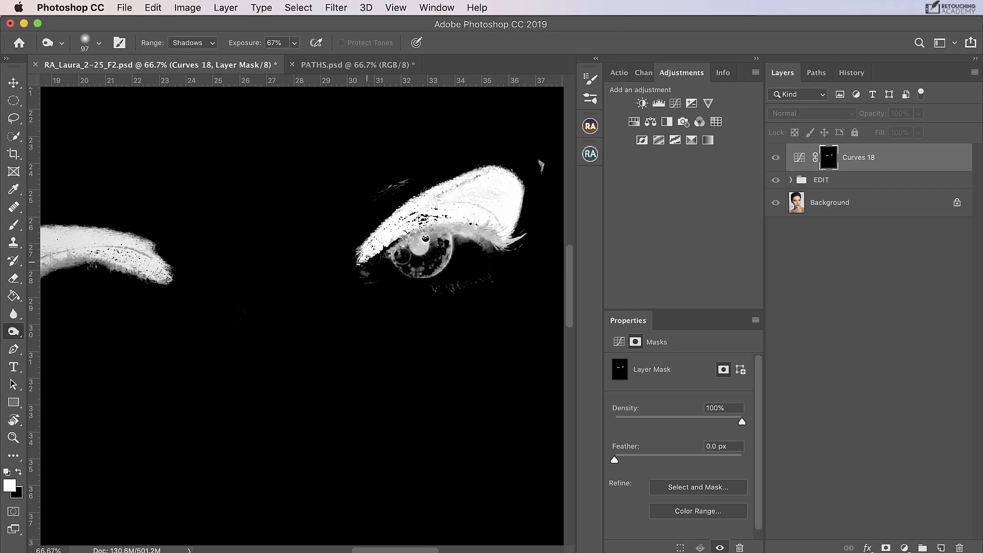
# Burn the right eye's inner corner, iris and lashes to black on the mask, and clean the left lid's lower edge.
pyautogui.moveTo(494, 214); pyautogui.dragTo(475, 215)
pyautogui.moveTo(383, 242)
pyautogui.mouseDown()
pyautogui.moveTo(395, 262)
pyautogui.moveTo(394, 237)
pyautogui.moveTo(384, 247)
pyautogui.moveTo(422, 235)
pyautogui.moveTo(416, 243)
pyautogui.mouseUp()
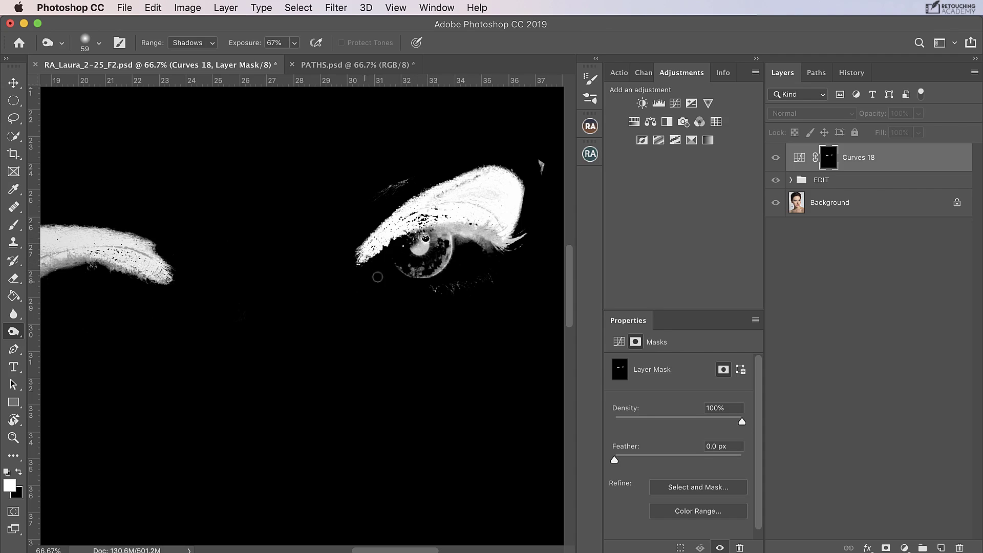
pyautogui.moveTo(270, 280); pyautogui.dragTo(455, 270)
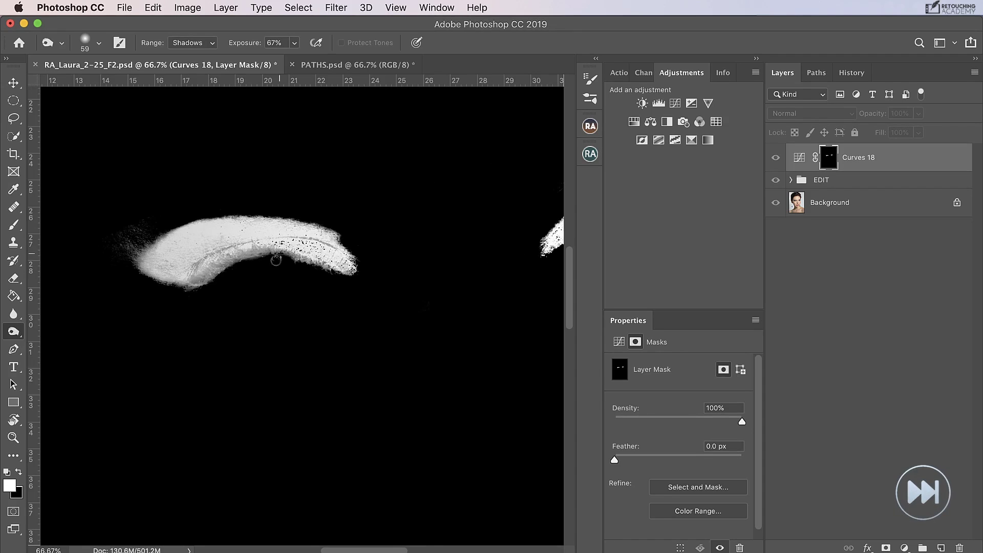
pyautogui.hscroll(10, 431, 208)
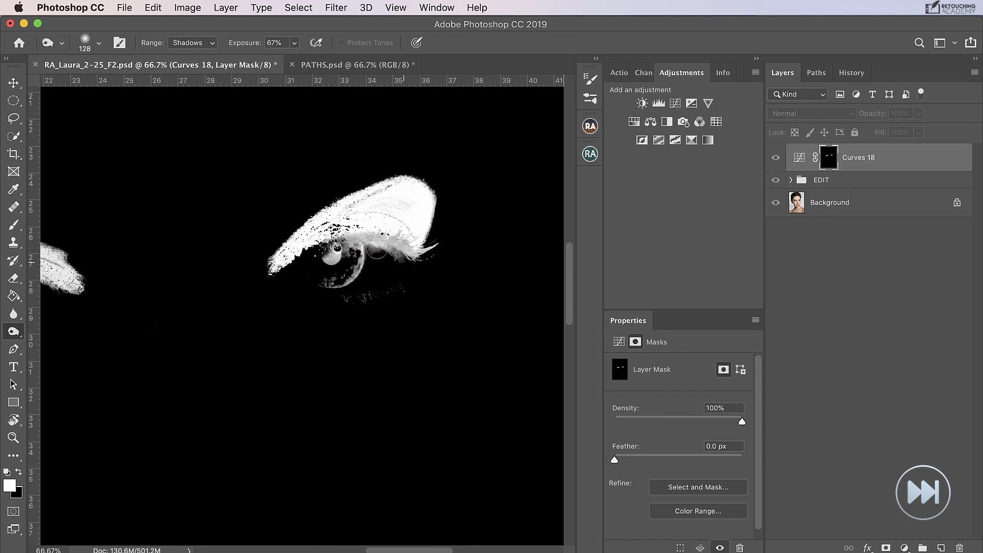
pyautogui.moveTo(441, 263)
pyautogui.mouseDown()
pyautogui.moveTo(451, 265)
pyautogui.moveTo(441, 265)
pyautogui.mouseUp()
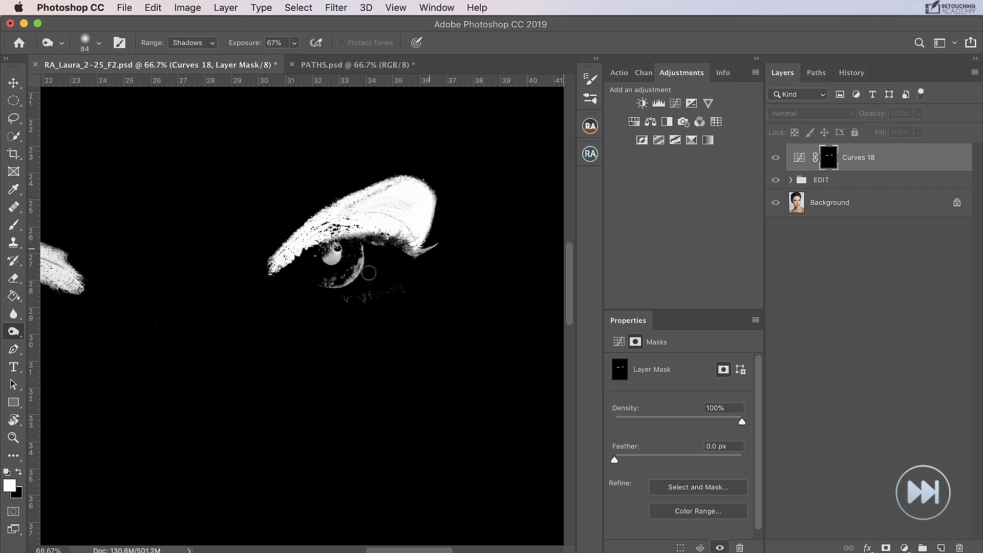
pyautogui.moveTo(362, 248)
pyautogui.mouseDown()
pyautogui.moveTo(312, 257)
pyautogui.moveTo(358, 246)
pyautogui.moveTo(326, 263)
pyautogui.moveTo(376, 261)
pyautogui.moveTo(316, 290)
pyautogui.moveTo(331, 265)
pyautogui.moveTo(377, 251)
pyautogui.moveTo(407, 256)
pyautogui.moveTo(369, 245)
pyautogui.moveTo(289, 264)
pyautogui.moveTo(422, 260)
pyautogui.moveTo(411, 260)
pyautogui.moveTo(442, 237)
pyautogui.moveTo(417, 261)
pyautogui.moveTo(450, 227)
pyautogui.moveTo(409, 283)
pyautogui.moveTo(378, 301)
pyautogui.moveTo(384, 273)
pyautogui.moveTo(359, 268)
pyautogui.moveTo(377, 256)
pyautogui.moveTo(333, 249)
pyautogui.moveTo(388, 290)
pyautogui.mouseUp()
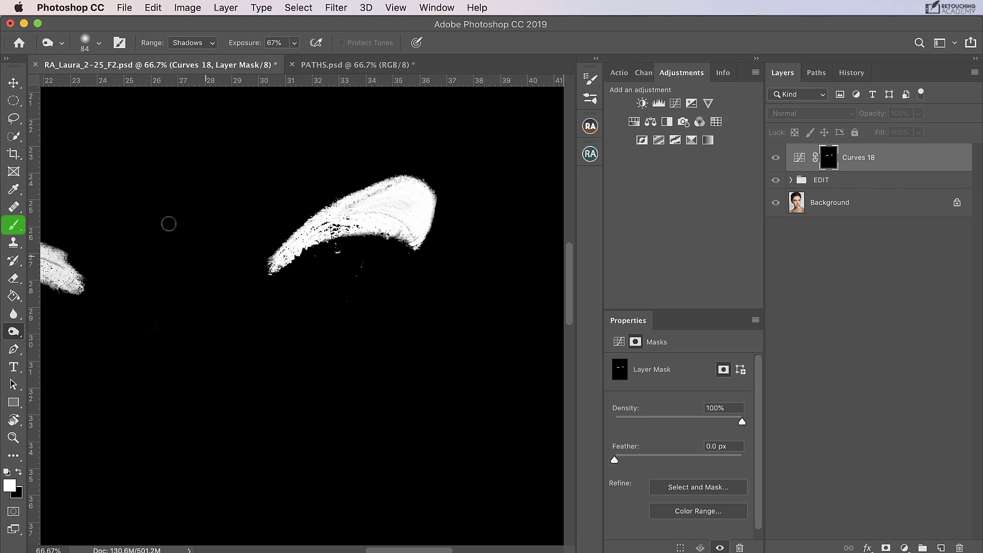
# Paint black with the Brush tool over the leftover specks beneath the right eyelid on the mask.
pyautogui.click(16, 225)
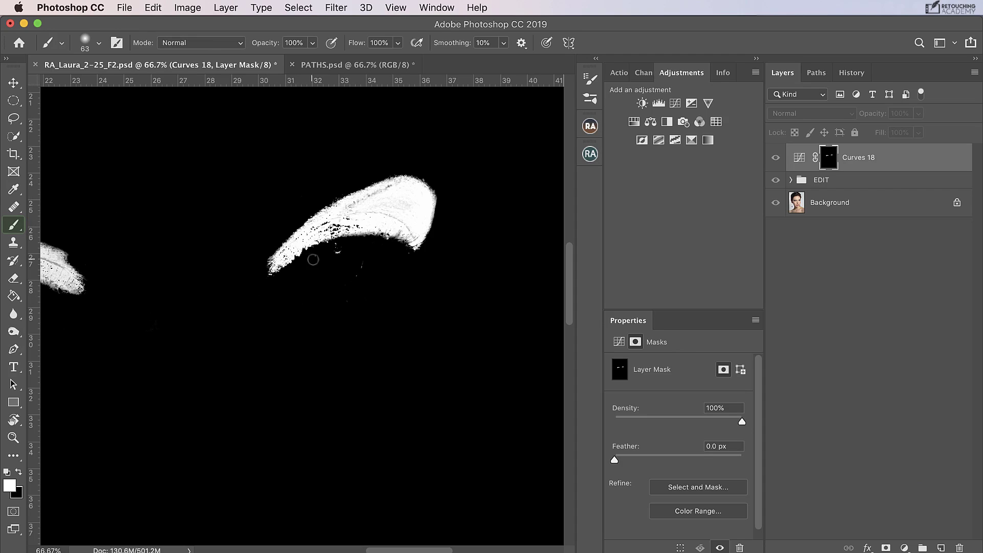
pyautogui.press('x')
pyautogui.moveTo(353, 260); pyautogui.dragTo(350, 254)
pyautogui.moveTo(335, 296)
pyautogui.mouseDown()
pyautogui.moveTo(522, 313)
pyautogui.moveTo(399, 307)
pyautogui.moveTo(487, 306)
pyautogui.mouseUp()
pyautogui.press('super+r')
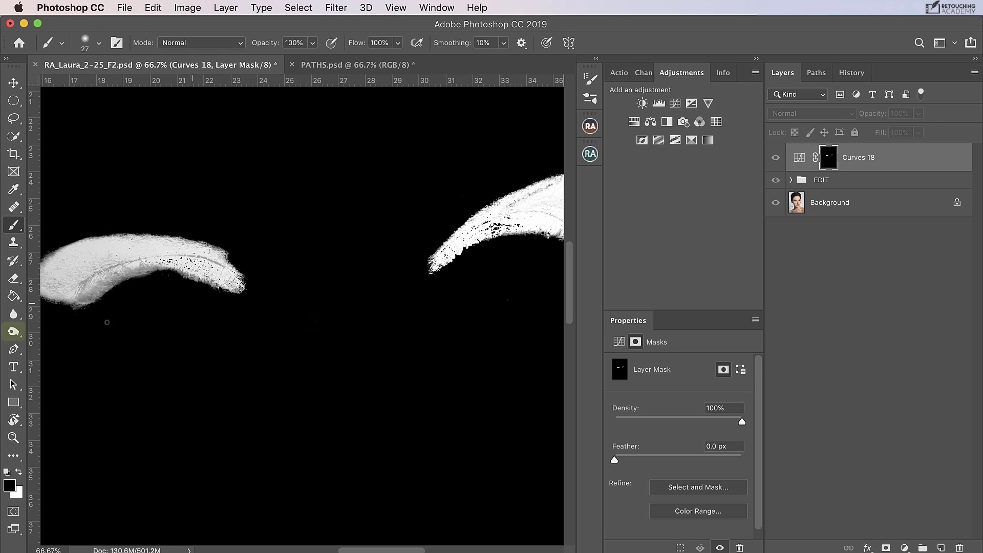
# Brighten the grey tones of both eyelids to white with the Dodge tool set to Highlights.
pyautogui.click(14, 331)
pyautogui.click(55, 331)
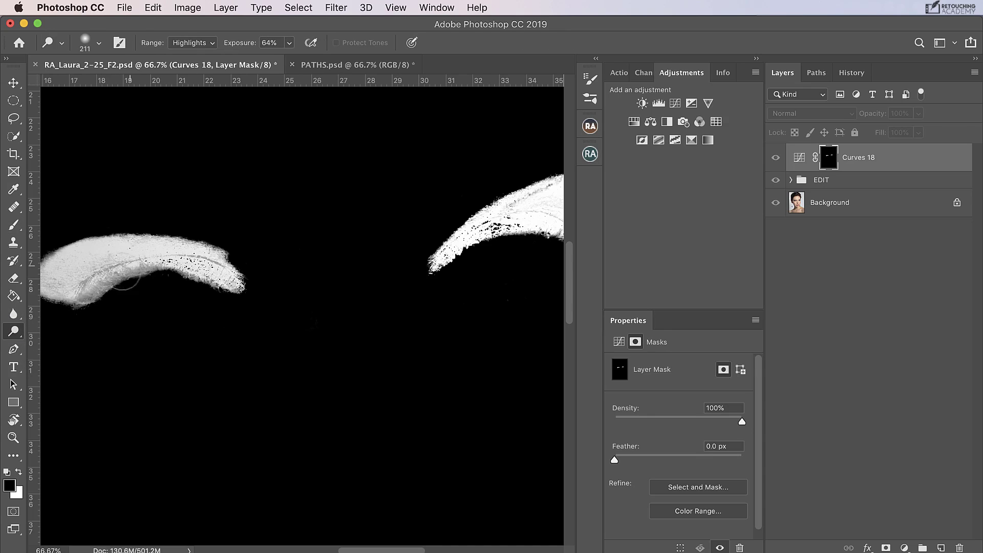
pyautogui.moveTo(125, 274)
pyautogui.mouseDown()
pyautogui.moveTo(134, 254)
pyautogui.moveTo(59, 287)
pyautogui.moveTo(84, 269)
pyautogui.moveTo(127, 281)
pyautogui.moveTo(104, 275)
pyautogui.moveTo(265, 255)
pyautogui.moveTo(242, 335)
pyautogui.moveTo(389, 243)
pyautogui.moveTo(380, 260)
pyautogui.moveTo(426, 248)
pyautogui.moveTo(435, 229)
pyautogui.moveTo(413, 229)
pyautogui.moveTo(447, 228)
pyautogui.moveTo(428, 247)
pyautogui.moveTo(471, 259)
pyautogui.moveTo(471, 234)
pyautogui.moveTo(386, 238)
pyautogui.mouseUp()
pyautogui.hscroll(-3, 111, 272)
pyautogui.hscroll(8, 379, 289)
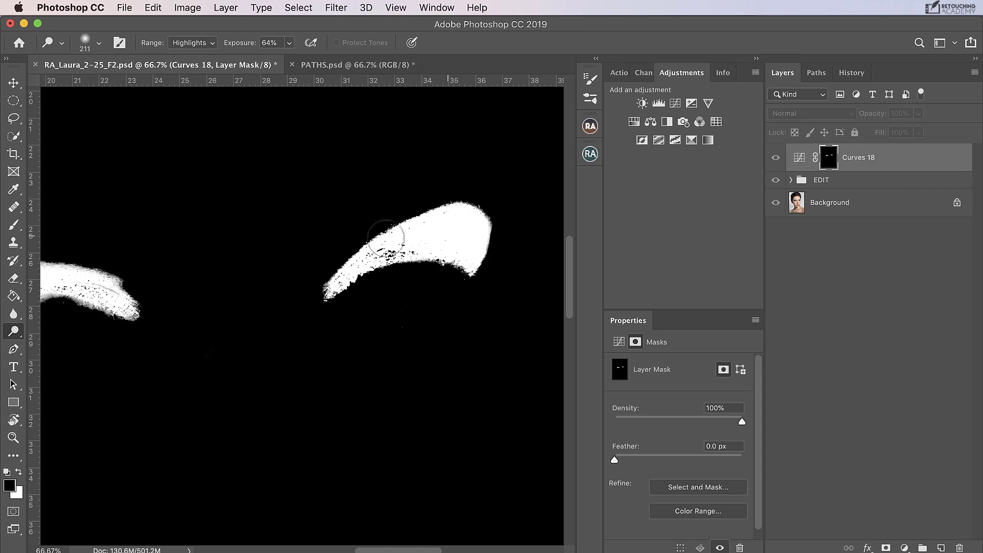
# Paint white with the Brush tool over the dark specks inside the right eyelid shape on the mask.
pyautogui.click(13, 225)
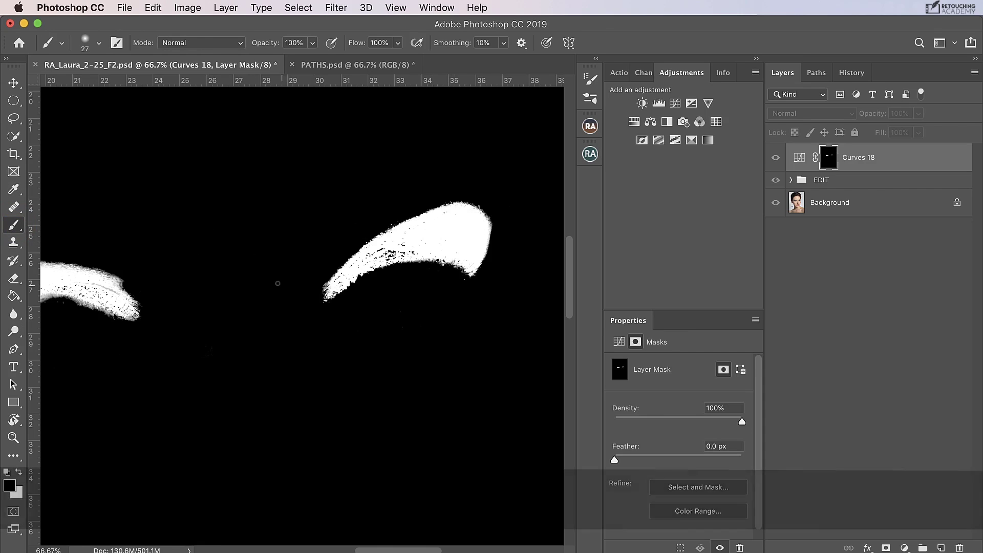
pyautogui.press('x')
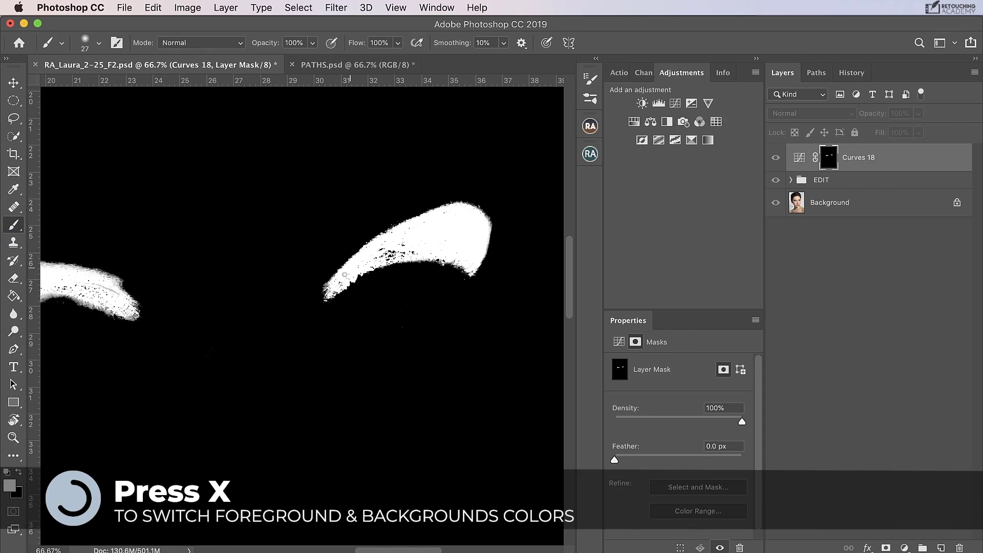
pyautogui.moveTo(376, 261)
pyautogui.mouseDown()
pyautogui.moveTo(418, 252)
pyautogui.moveTo(416, 240)
pyautogui.moveTo(382, 258)
pyautogui.moveTo(435, 220)
pyautogui.moveTo(425, 248)
pyautogui.moveTo(477, 260)
pyautogui.mouseUp()
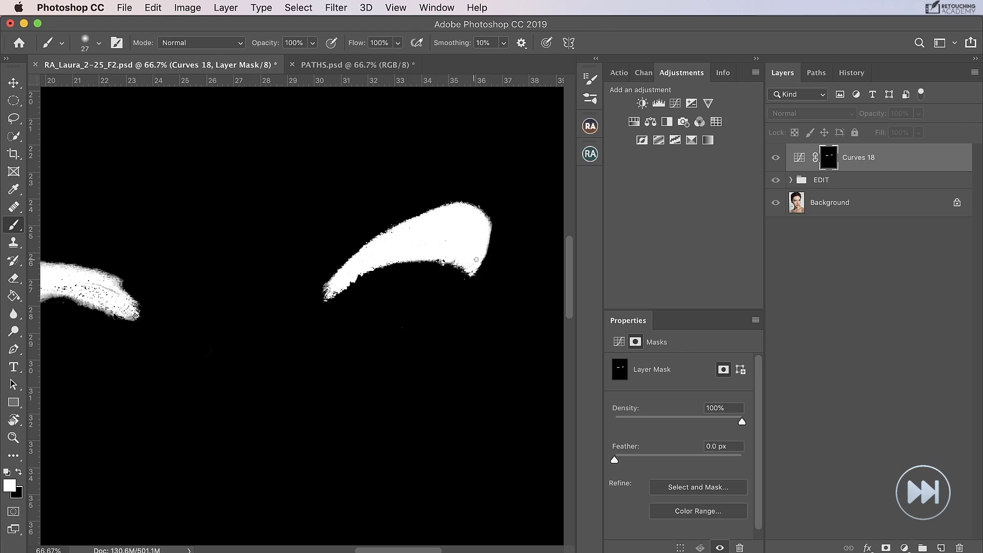
# Enlarge the brush to 40 and paint white over the dark specks inside the left eyelid shape on the mask.
pyautogui.moveTo(315, 259); pyautogui.dragTo(500, 246)
pyautogui.press(']')
pyautogui.press(']')
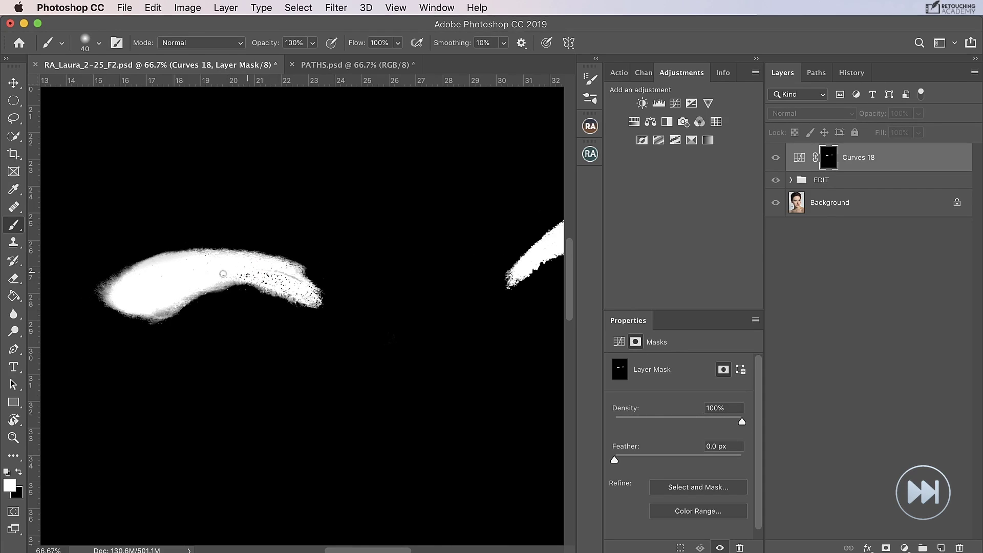
pyautogui.moveTo(223, 274); pyautogui.dragTo(238, 275)
pyautogui.moveTo(305, 295)
pyautogui.mouseDown()
pyautogui.moveTo(270, 274)
pyautogui.moveTo(225, 269)
pyautogui.mouseUp()
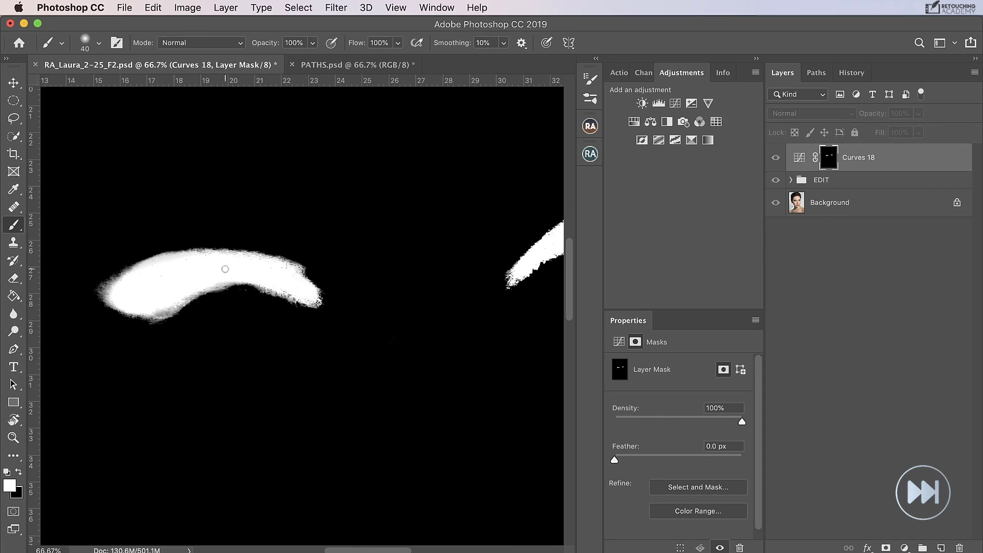
pyautogui.scroll(-1, 92, 278)
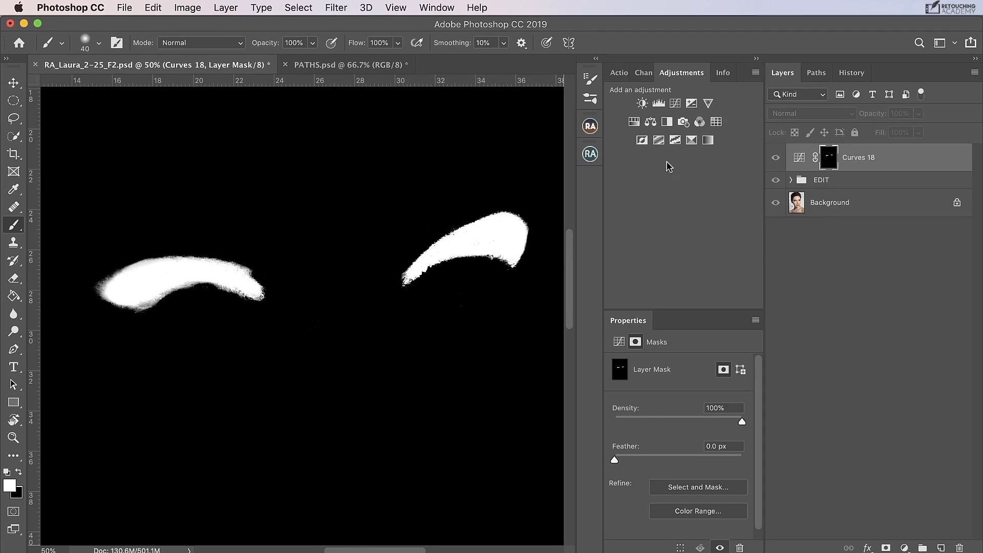
# Lower the Curves 18 RGB midtones to input 135, output 120, and raise the Green curve to input 120, output 133.
pyautogui.click(800, 158)
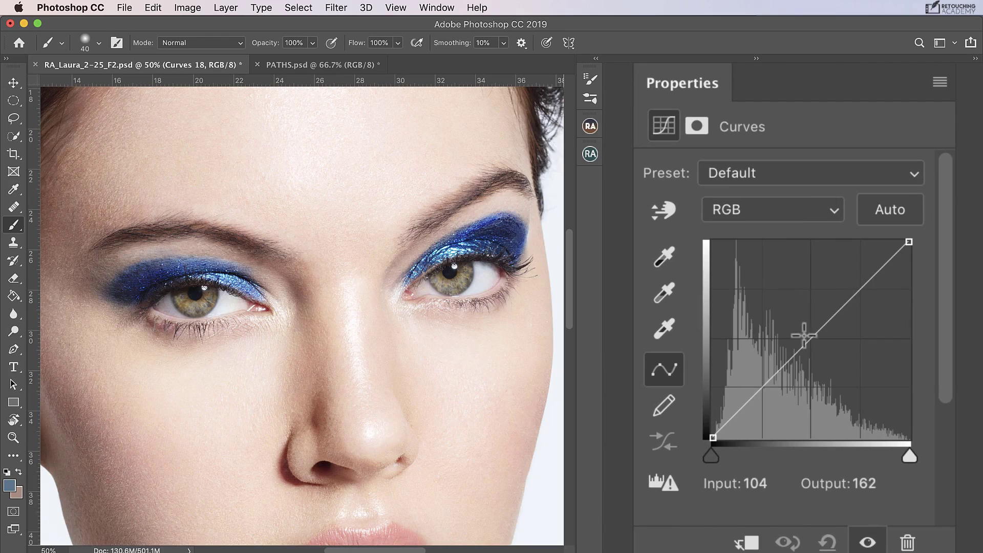
pyautogui.moveTo(809, 338); pyautogui.dragTo(816, 345)
pyautogui.click(783, 211)
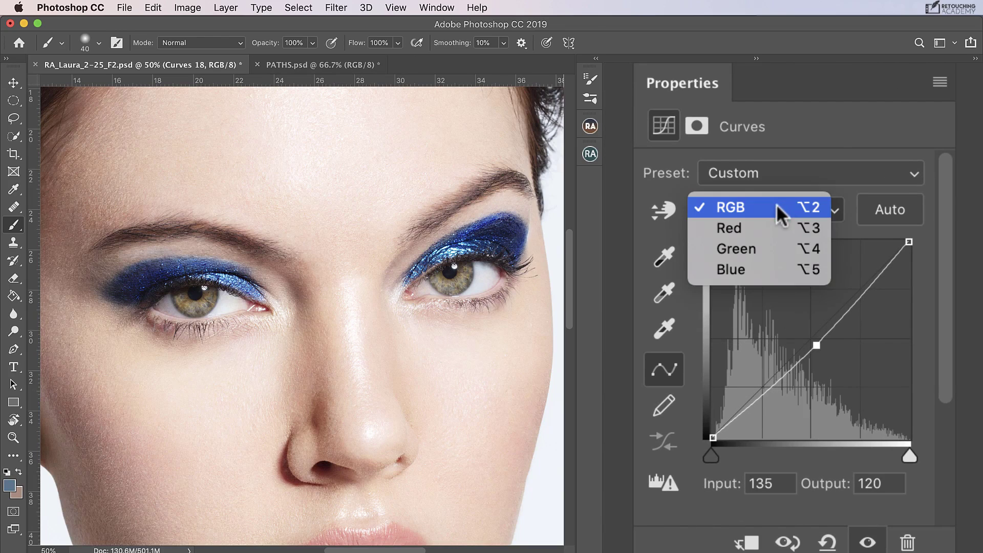
pyautogui.click(793, 248)
pyautogui.moveTo(798, 352); pyautogui.dragTo(804, 335)
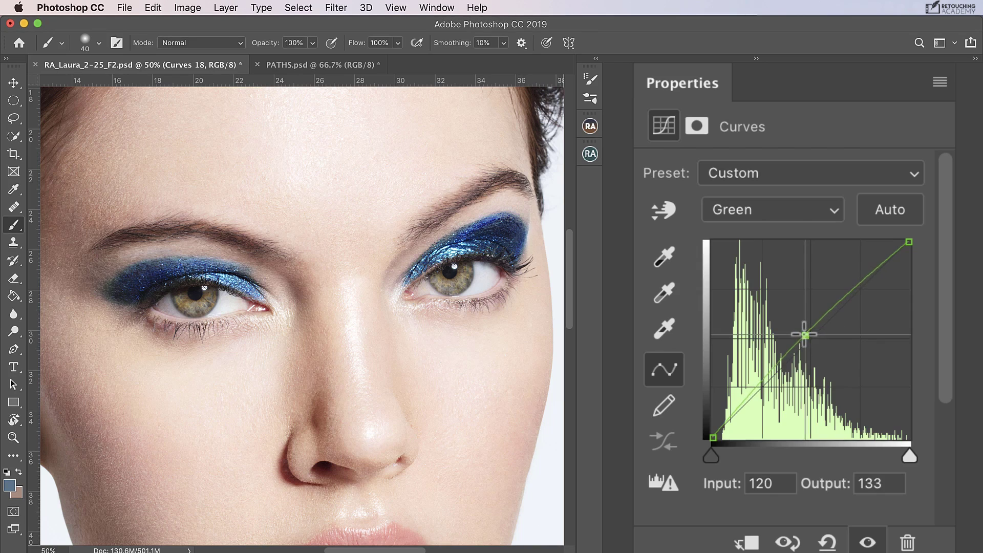
# Lower the midtones of the Red curve in Curves 18 to input 136, output 131.
pyautogui.click(781, 216)
pyautogui.click(783, 188)
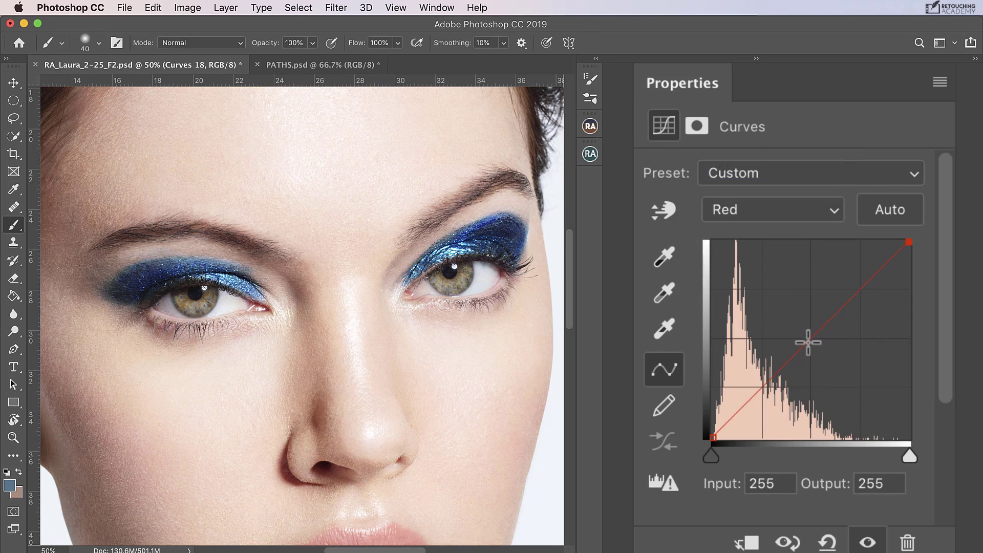
pyautogui.moveTo(811, 338); pyautogui.dragTo(819, 336)
# Compare the eyeshadow on the whole portrait with the Curves 18 layer hidden and shown.
pyautogui.press('super+minus')
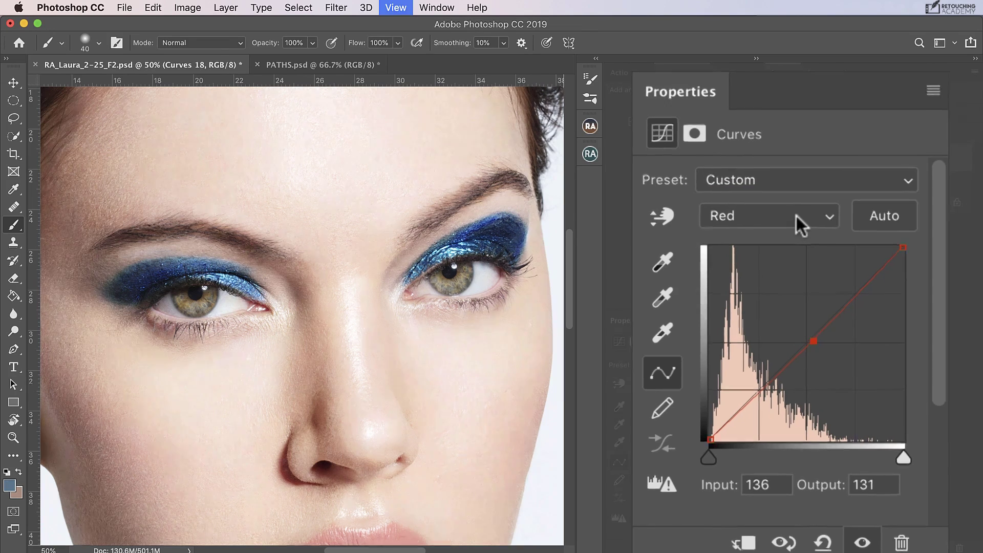
pyautogui.press('super+minus')
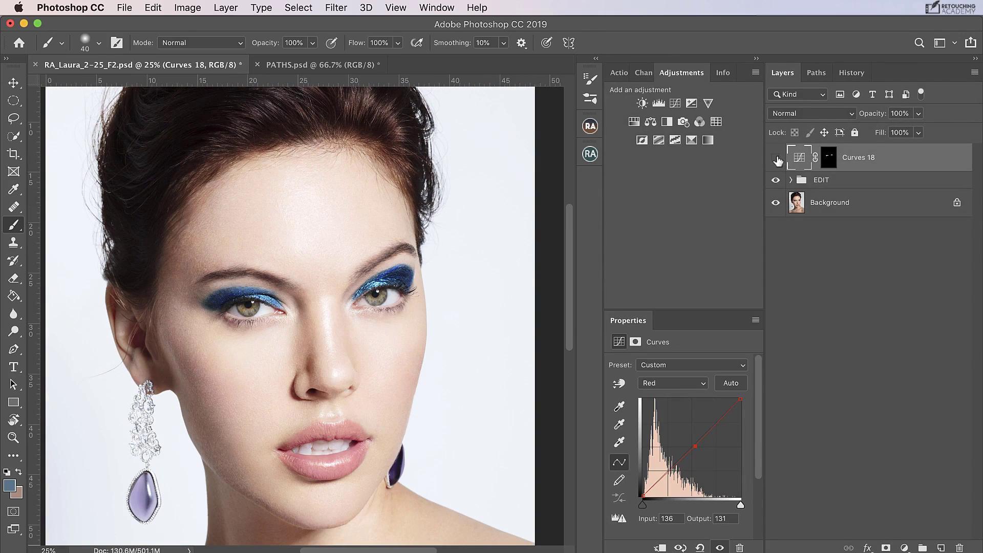
pyautogui.click(776, 158)
pyautogui.click(777, 159)
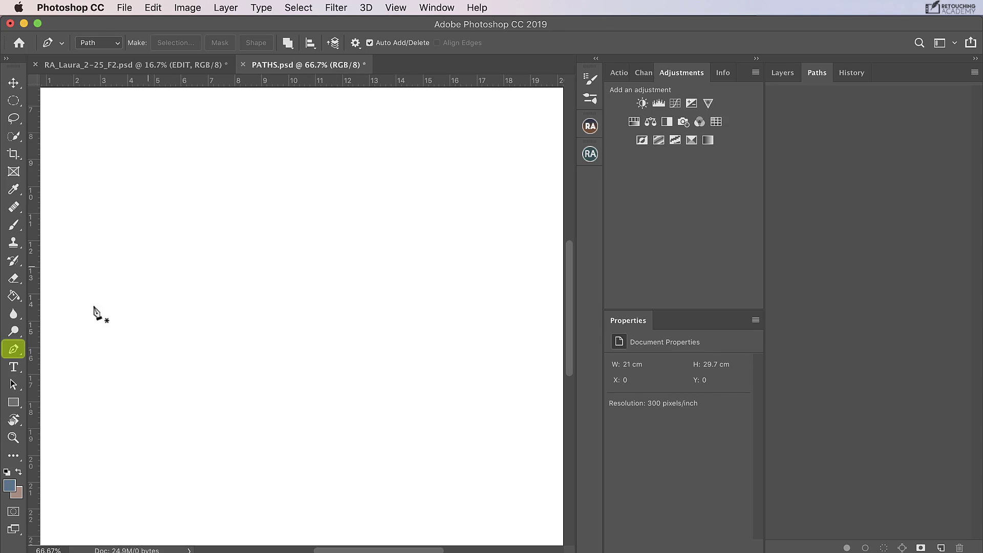
# Draw a closed four-sided path about 6 cm wide with straight segments on the blank page using the Pen tool.
pyautogui.rightClick(15, 350)
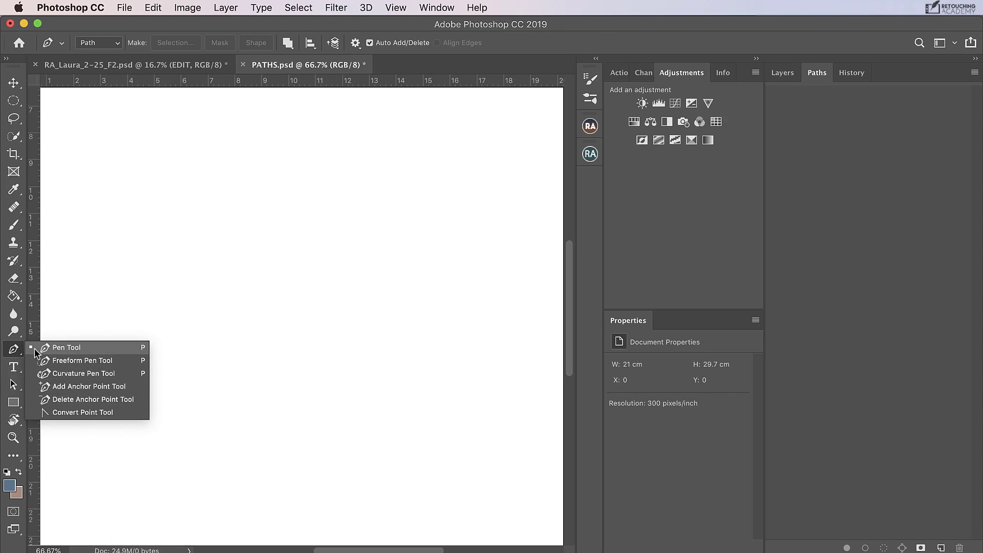
pyautogui.click(11, 353)
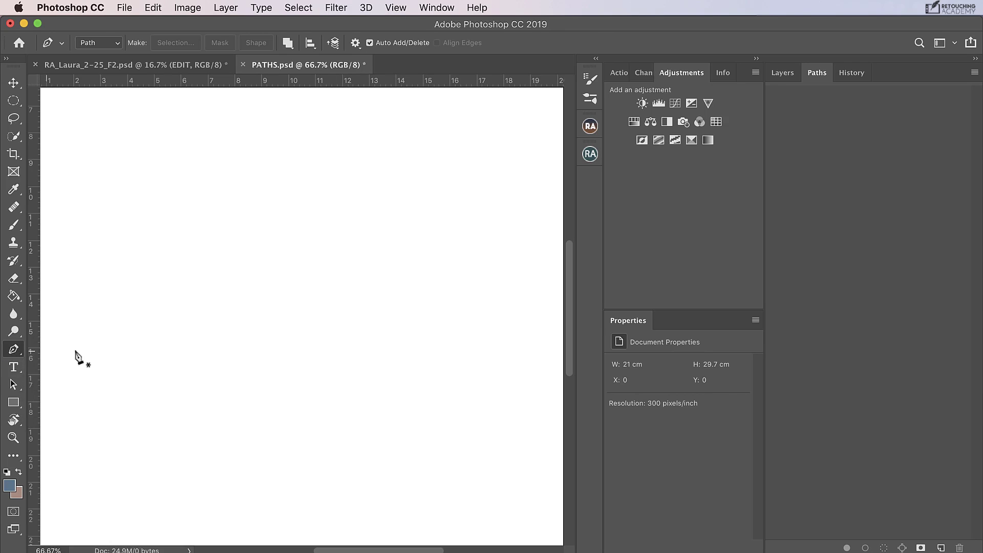
pyautogui.click(181, 227)
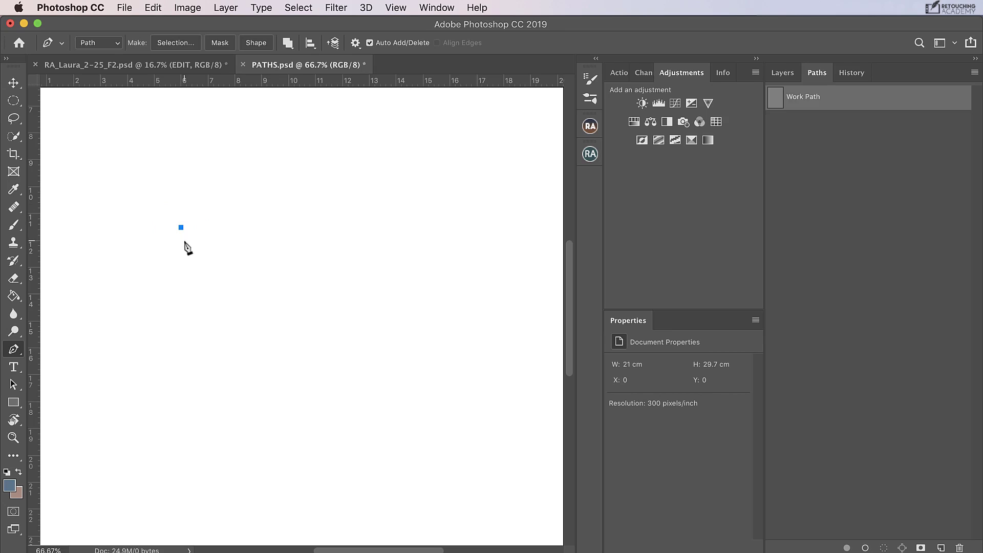
pyautogui.click(338, 230)
pyautogui.click(328, 355)
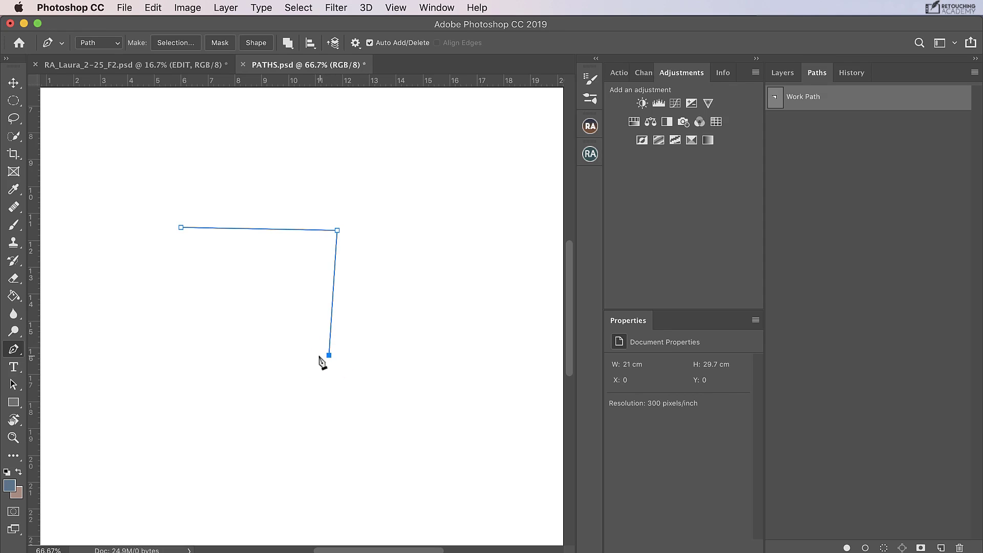
pyautogui.click(168, 342)
pyautogui.click(180, 228)
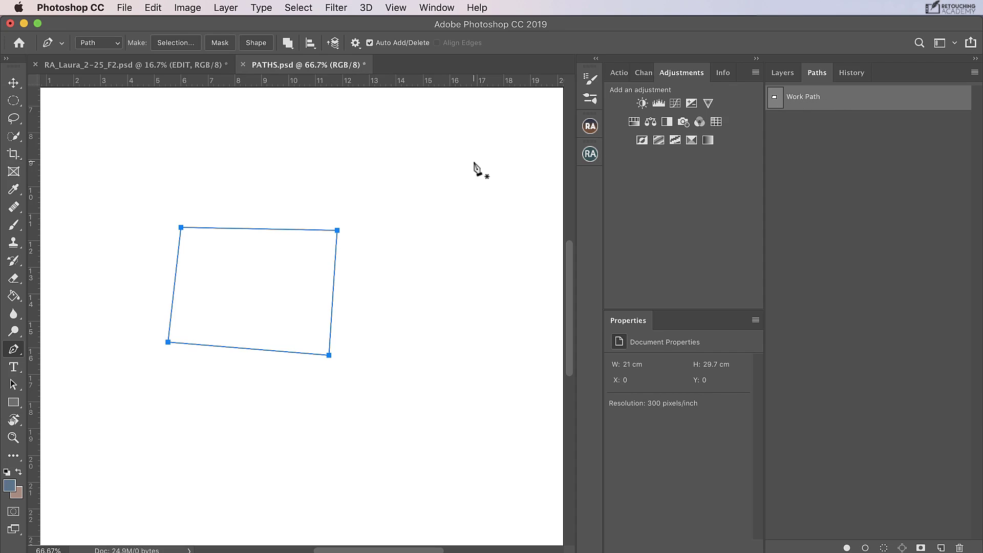
# Load the four-sided Work Path as a selection and feather it by 0.8 pixels.
pyautogui.keyDown('super'); pyautogui.click(776, 102); pyautogui.keyUp('super')
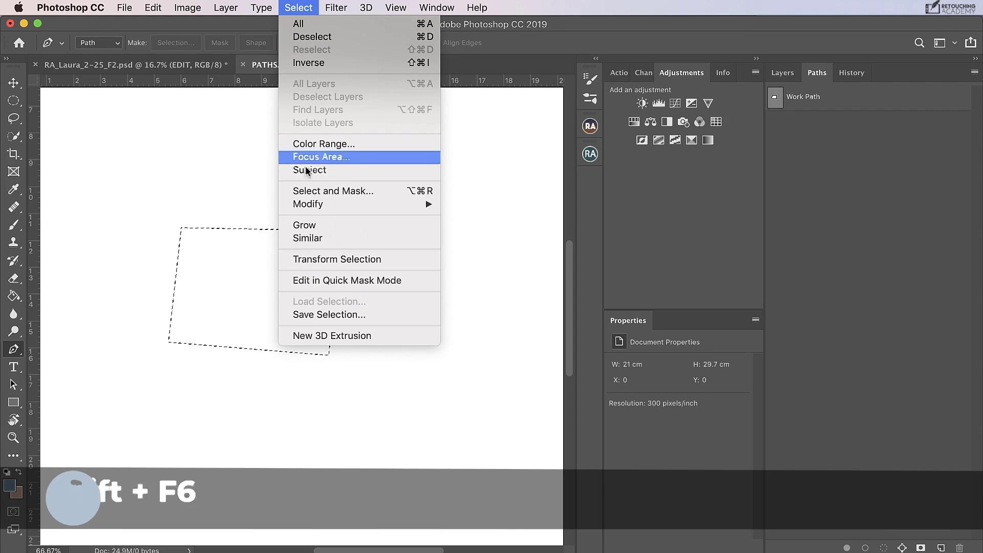
pyautogui.moveTo(285, 204)
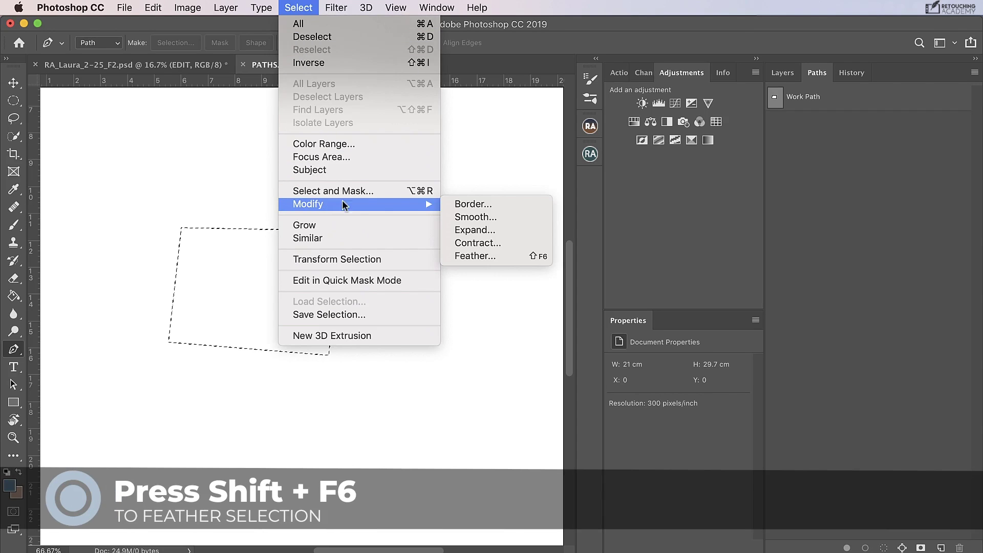
pyautogui.click(487, 256)
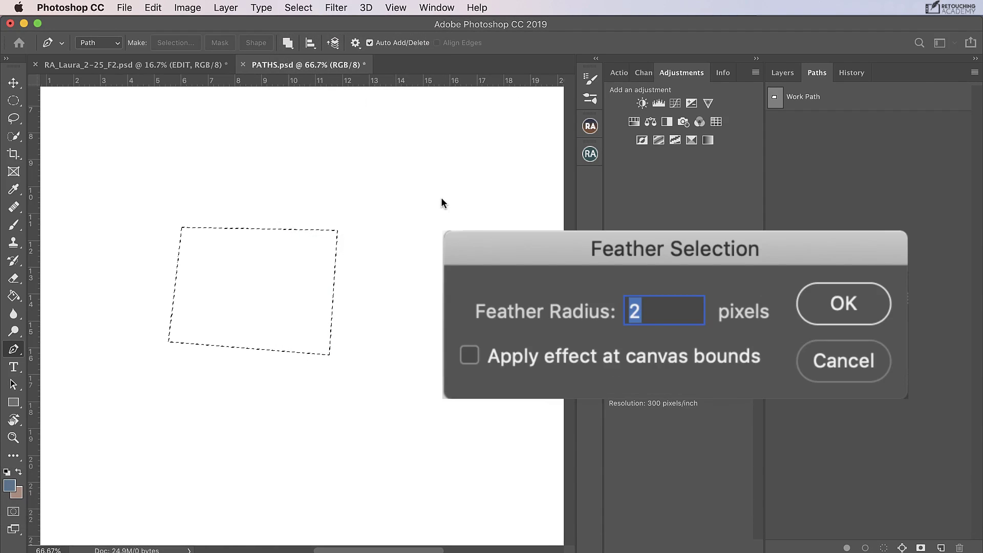
pyautogui.press('BackSpace')
pyautogui.write('0')
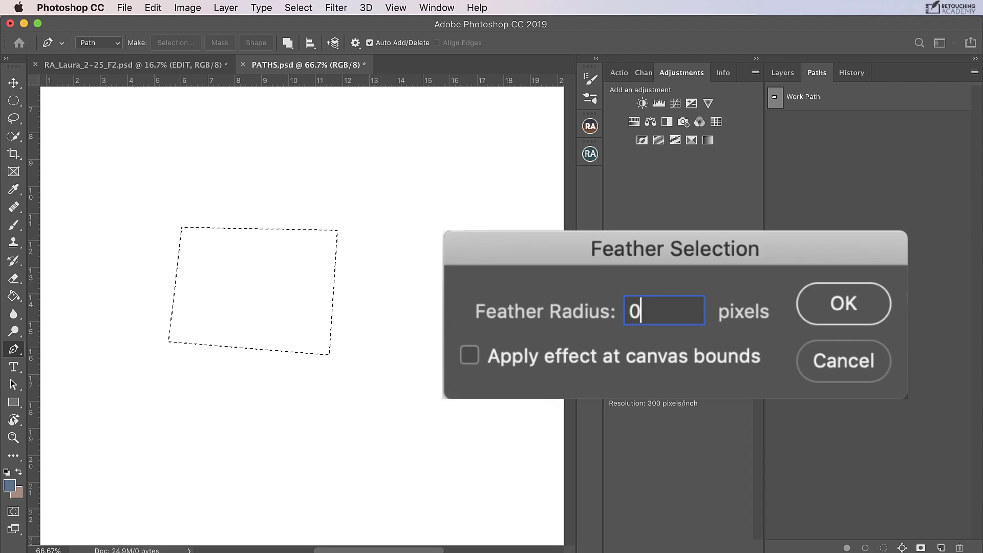
pyautogui.write('.8')
pyautogui.click(867, 297)
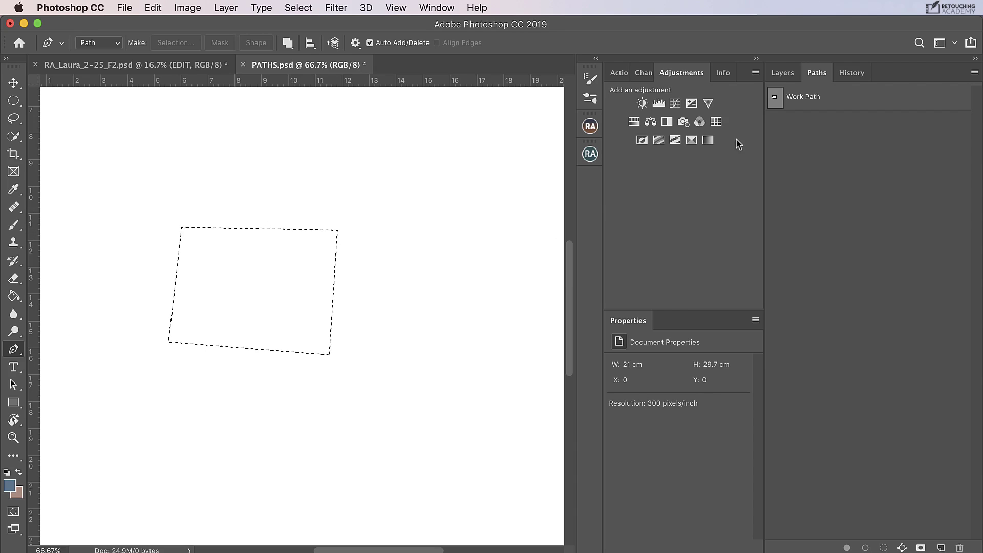
# Deselect and draw a closed diamond-shaped path about 6 cm across with the Pen tool.
pyautogui.press('super+d')
pyautogui.click(266, 190)
pyautogui.click(194, 257)
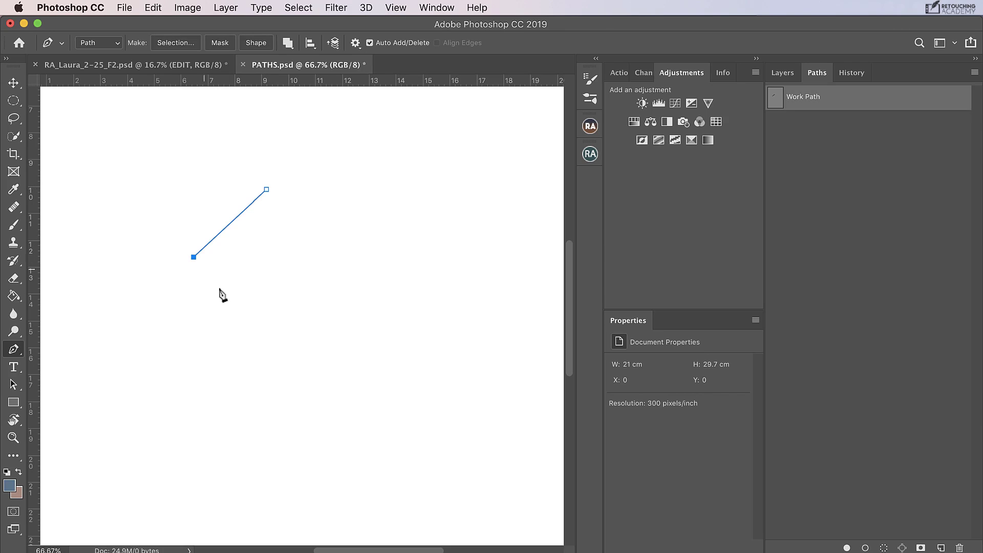
pyautogui.click(277, 353)
pyautogui.click(351, 273)
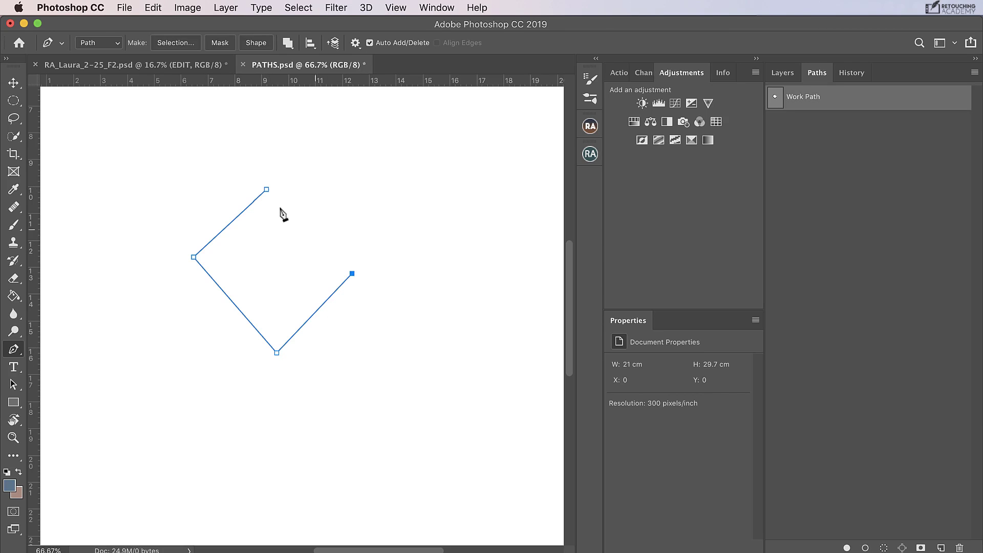
pyautogui.click(266, 190)
# Save the diamond-shaped Work Path under the name A and deselect it.
pyautogui.doubleClick(807, 102)
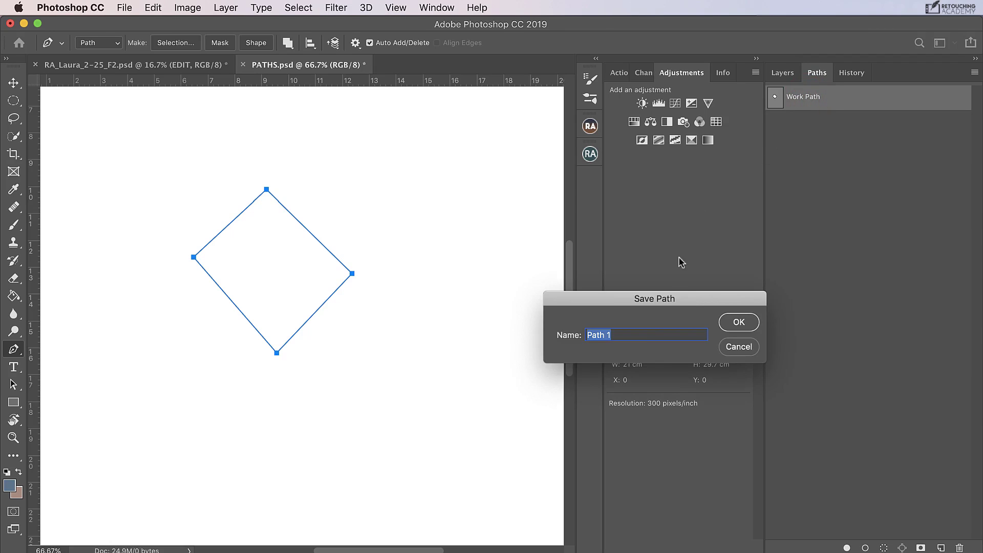
pyautogui.click(732, 323)
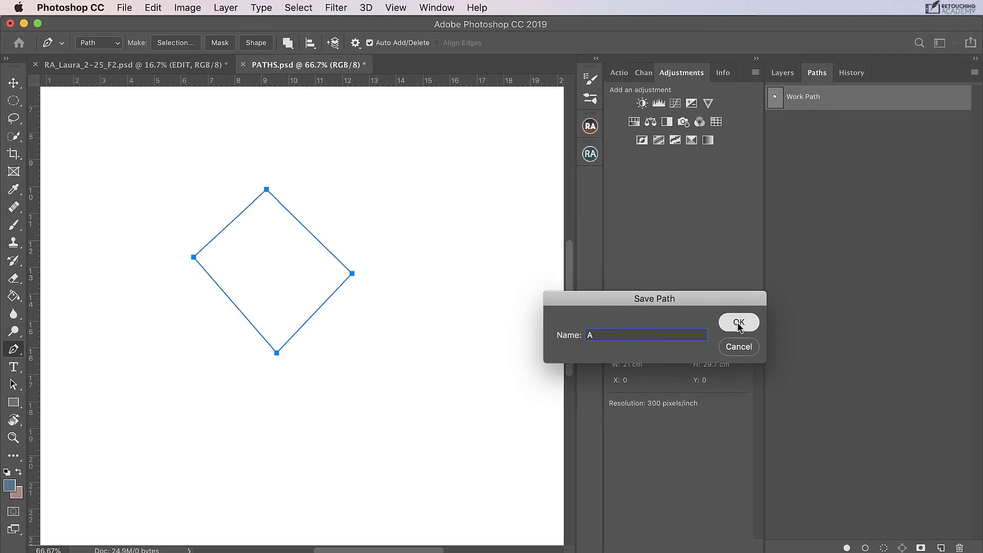
pyautogui.click(818, 200)
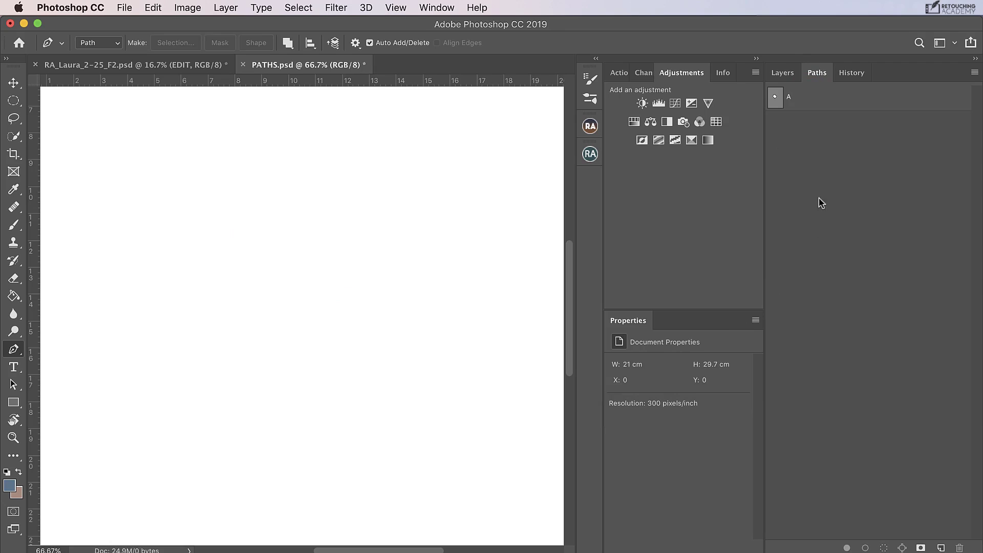
# Draw a new closed four-sided path about 7 cm wide as a separate Work Path alongside path A.
pyautogui.click(316, 214)
pyautogui.click(200, 259)
pyautogui.click(268, 357)
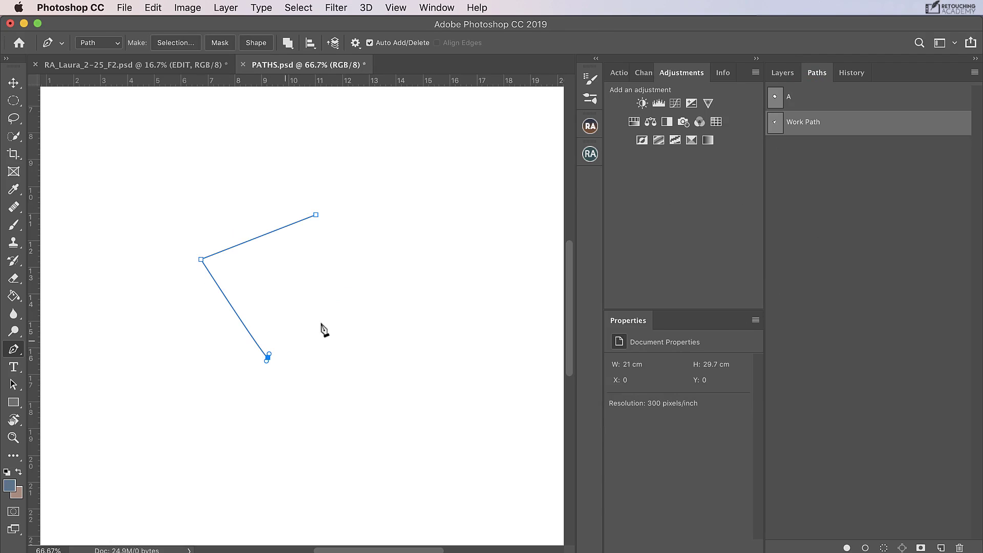
pyautogui.click(385, 294)
pyautogui.click(316, 215)
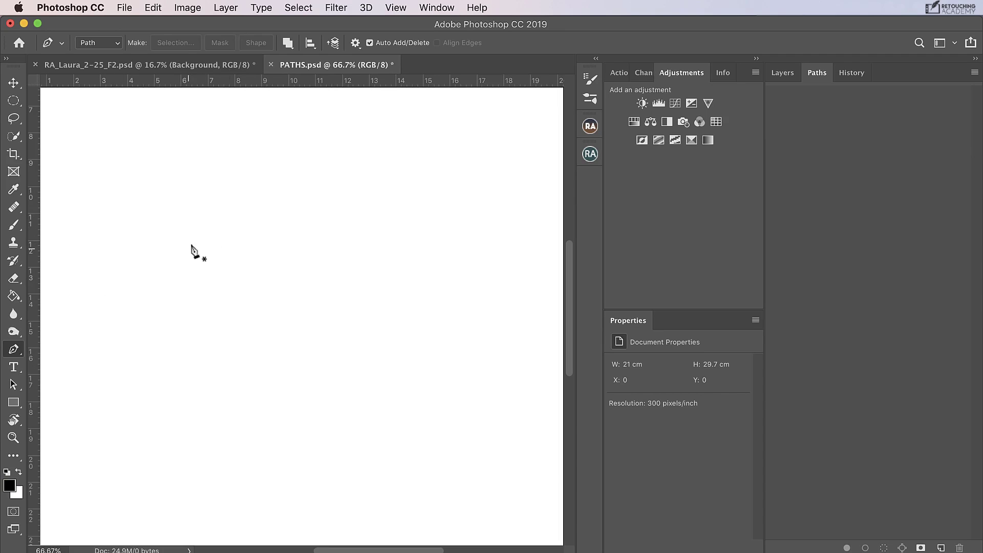
# Set the Pen tool's path operation to Combine Shapes and draw a closed four-sided path about 4 cm wide.
pyautogui.click(288, 42)
pyautogui.click(344, 54)
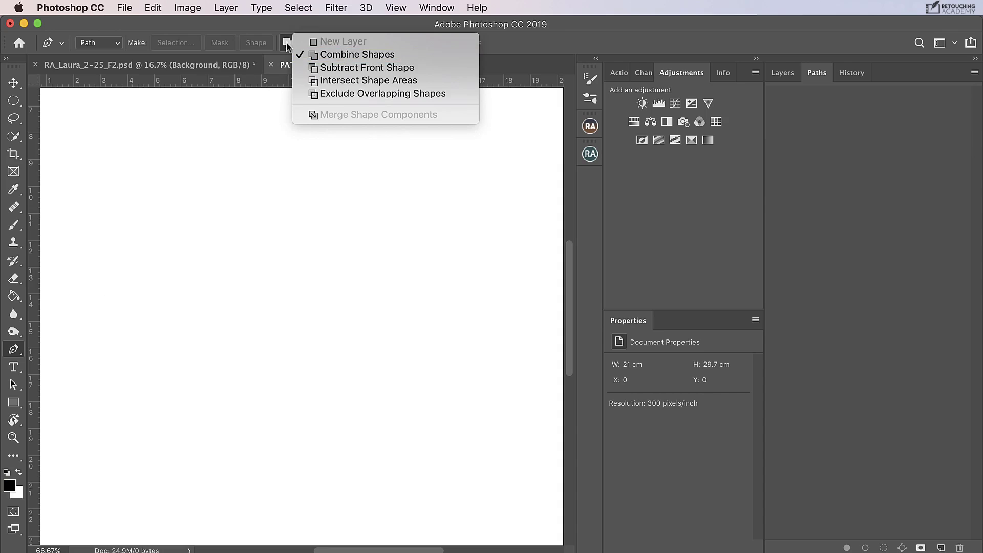
pyautogui.click(167, 247)
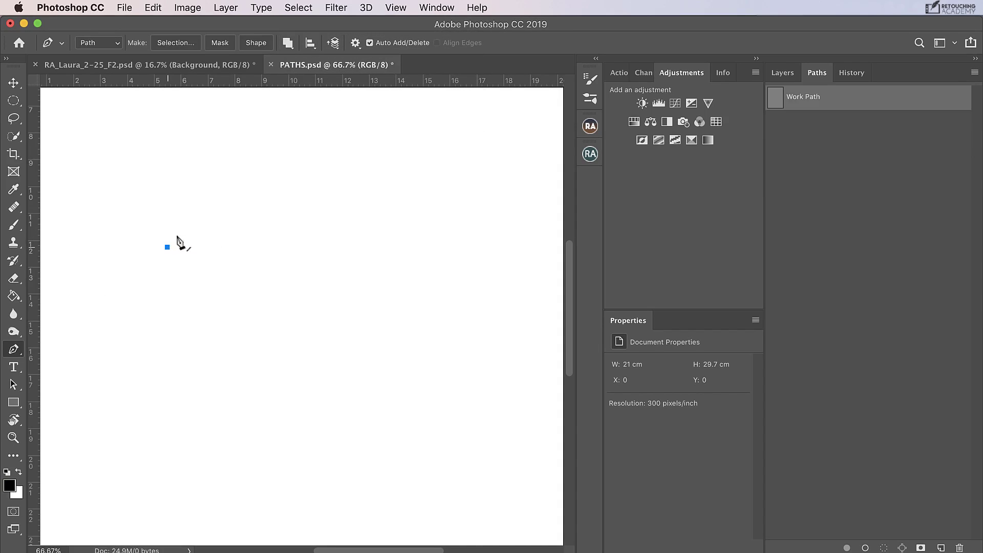
pyautogui.click(240, 186)
pyautogui.click(274, 246)
pyautogui.click(238, 325)
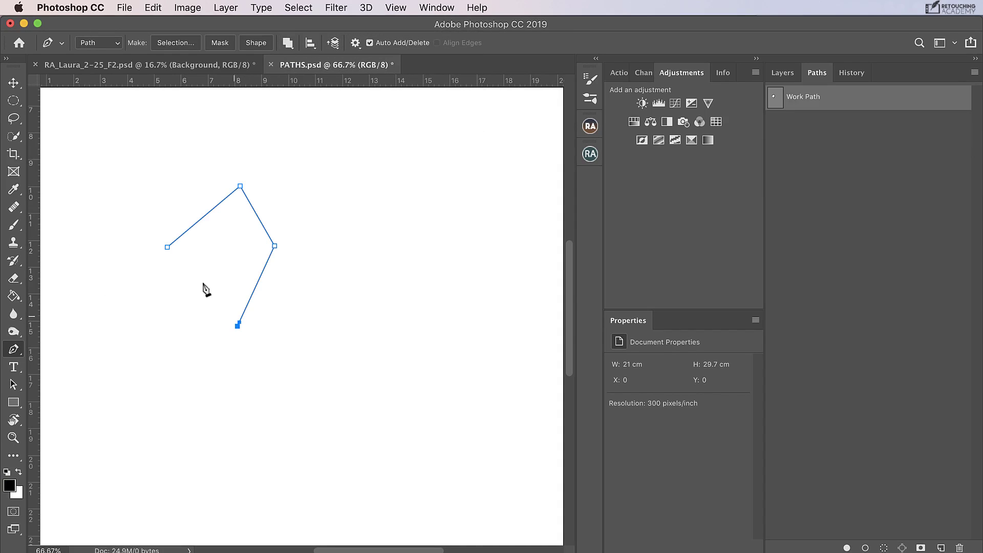
pyautogui.click(167, 247)
# Draw a second closed four-sided path overlapping the first one and load the combined Work Path as a selection.
pyautogui.click(239, 233)
pyautogui.click(316, 192)
pyautogui.click(326, 291)
pyautogui.click(284, 297)
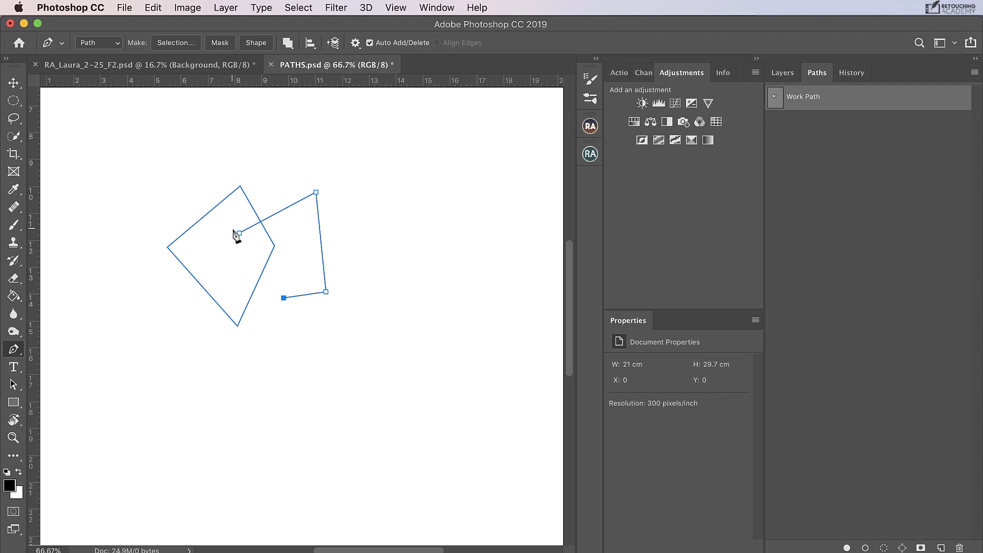
pyautogui.click(239, 233)
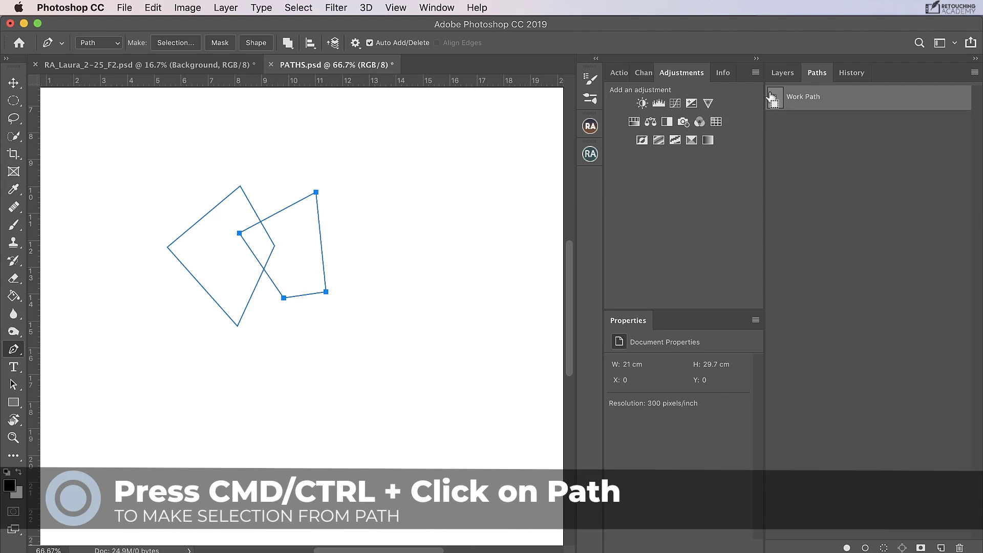
pyautogui.keyDown('super'); pyautogui.click(773, 98); pyautogui.keyUp('super')
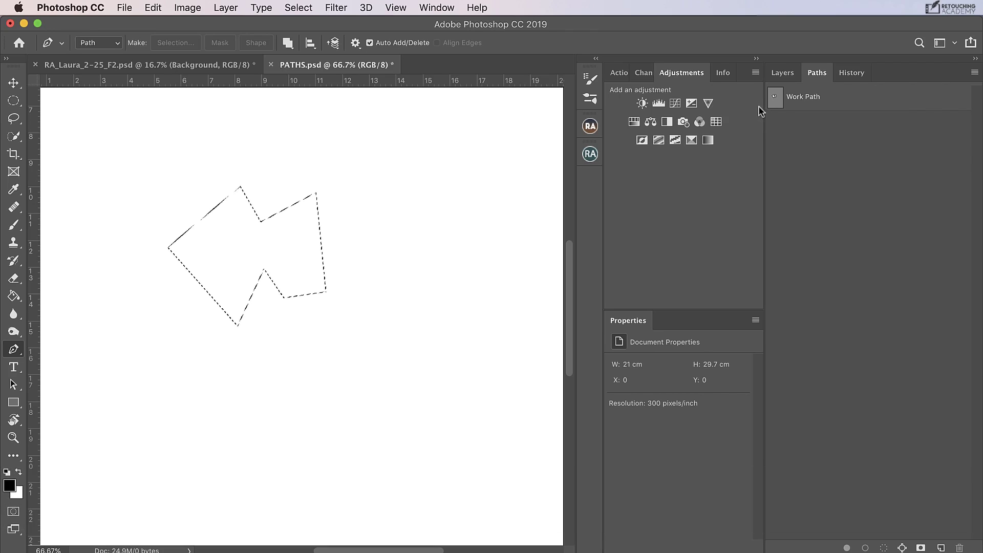
# Clear the selection and draw a closed, peanut-shaped curved path about 6 cm wide with the Pen tool, redirecting anchor handles as needed.
pyautogui.press('super+d')
pyautogui.click(194, 221)
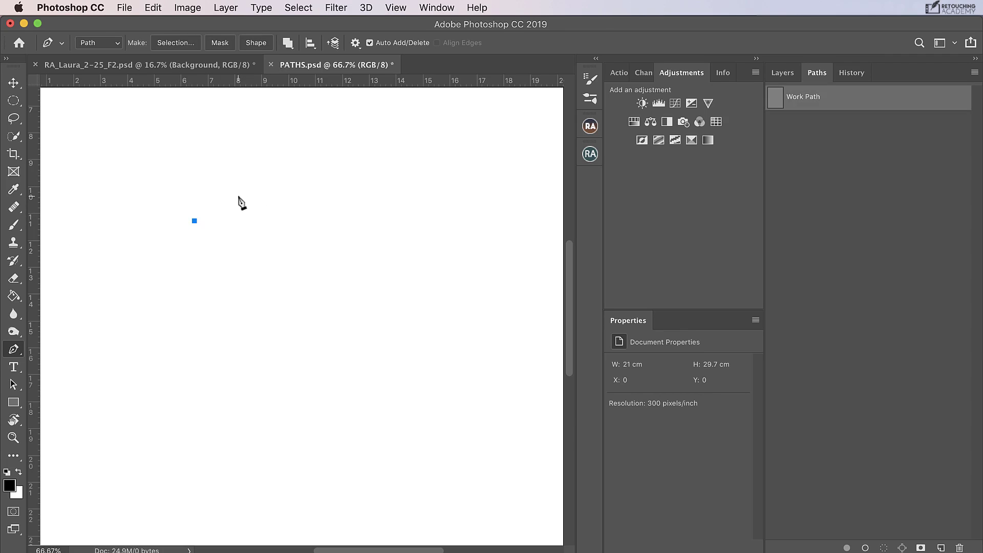
pyautogui.click(239, 197)
pyautogui.moveTo(247, 194); pyautogui.dragTo(263, 199)
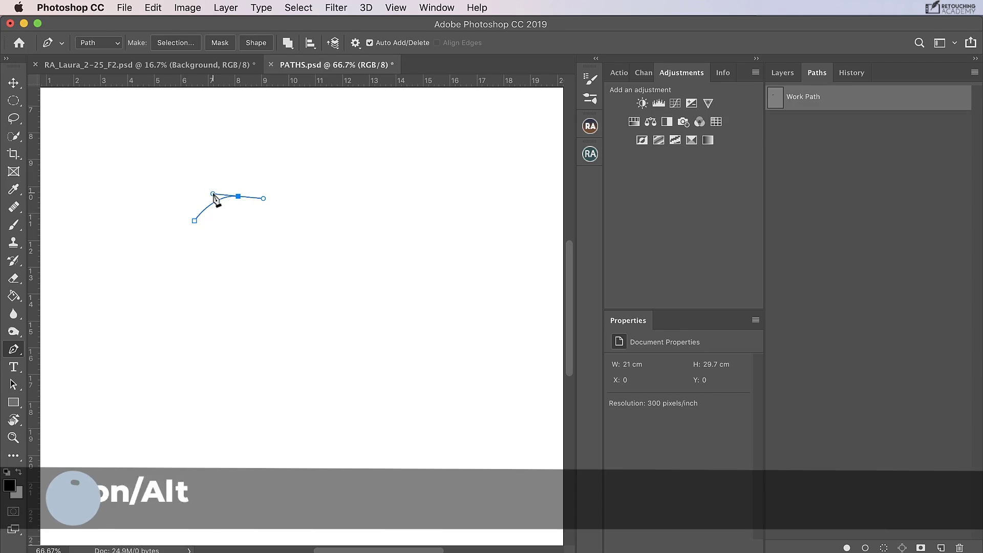
pyautogui.moveTo(213, 194)
pyautogui.mouseDown()
pyautogui.moveTo(217, 164)
pyautogui.moveTo(207, 178)
pyautogui.mouseUp()
pyautogui.moveTo(232, 236); pyautogui.dragTo(202, 176)
pyautogui.moveTo(283, 230); pyautogui.dragTo(345, 229)
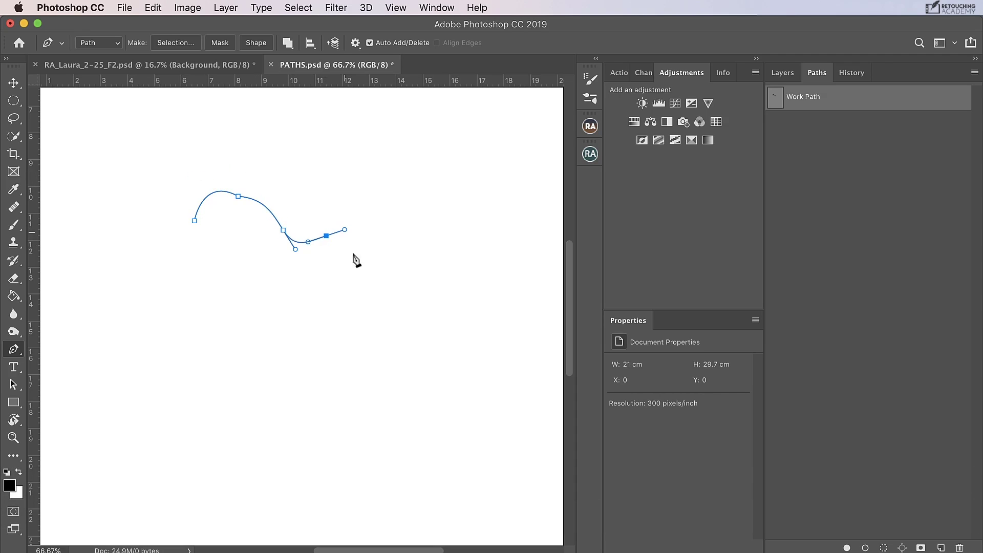
pyautogui.moveTo(357, 291); pyautogui.dragTo(353, 294)
pyautogui.moveTo(306, 315); pyautogui.dragTo(282, 308)
pyautogui.moveTo(338, 322); pyautogui.dragTo(342, 311)
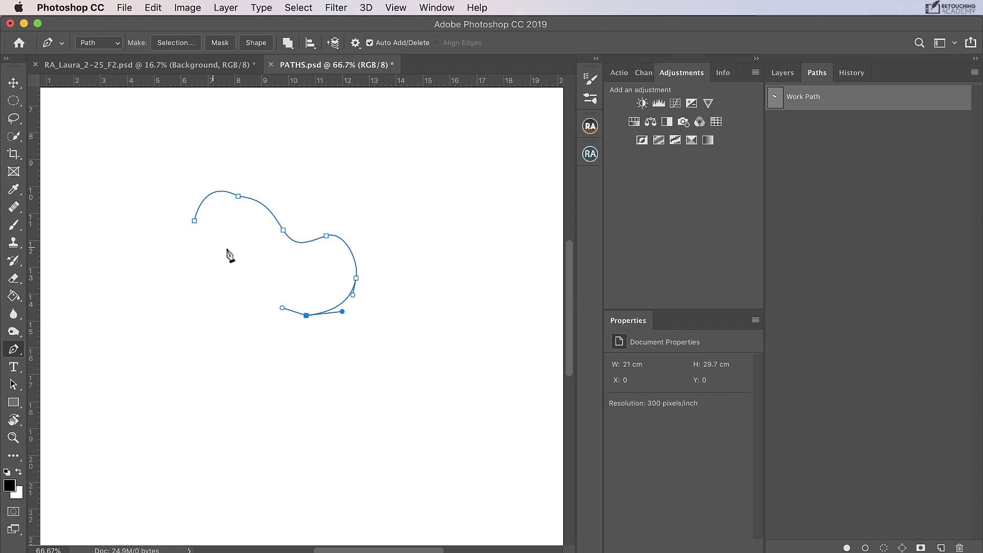
pyautogui.moveTo(272, 279); pyautogui.dragTo(195, 245)
pyautogui.click(194, 220)
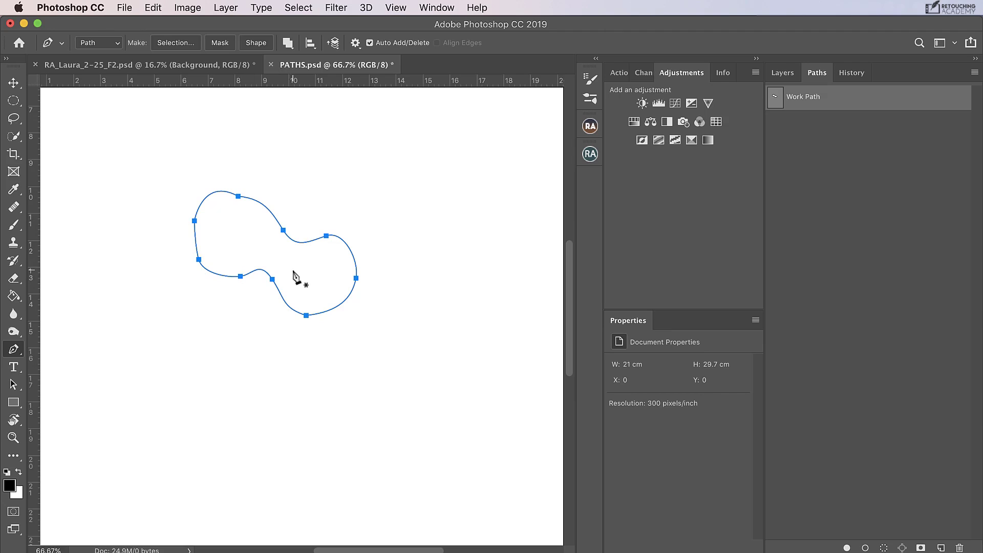
# Try adding and removing anchor points on the path's upper edge, leaving one new point there and deleting the neighbouring point at the waist.
pyautogui.click(297, 241)
pyautogui.click(258, 202)
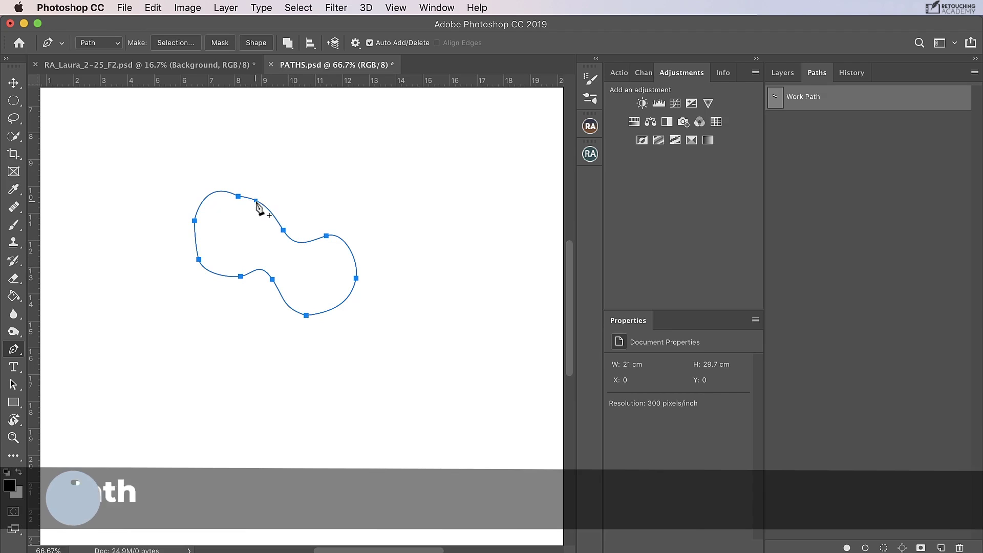
pyautogui.click(259, 203)
pyautogui.moveTo(260, 202); pyautogui.dragTo(264, 188)
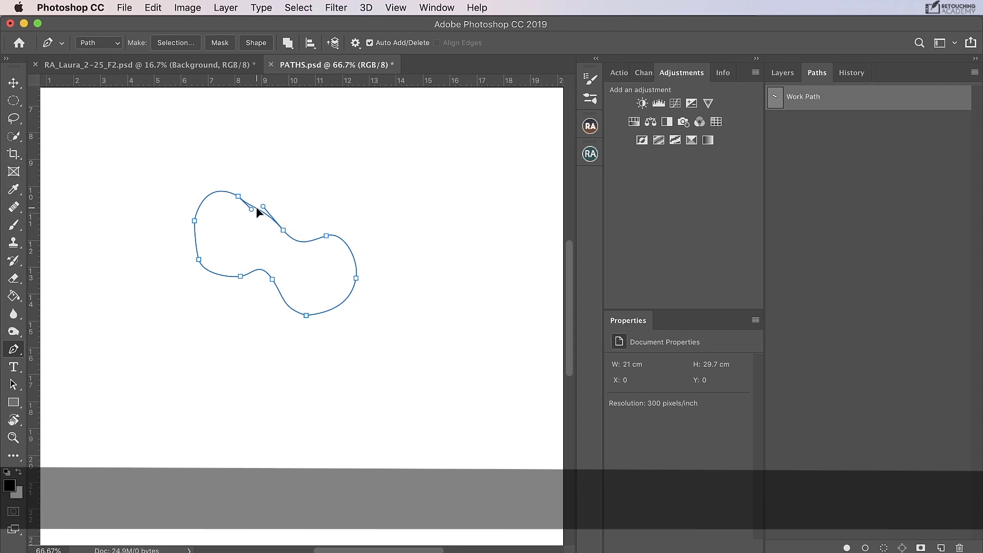
pyautogui.click(258, 207)
pyautogui.moveTo(260, 215); pyautogui.dragTo(259, 213)
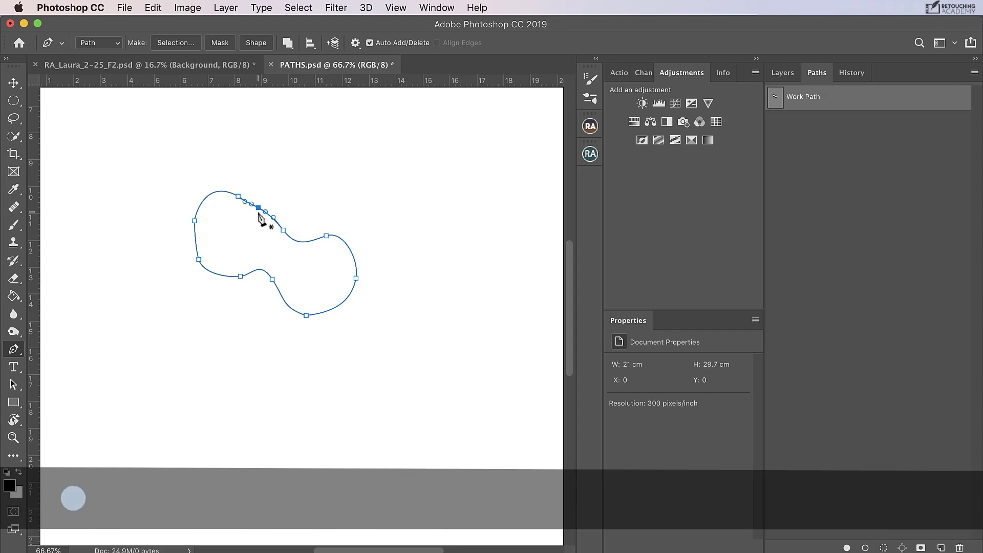
pyautogui.click(283, 230)
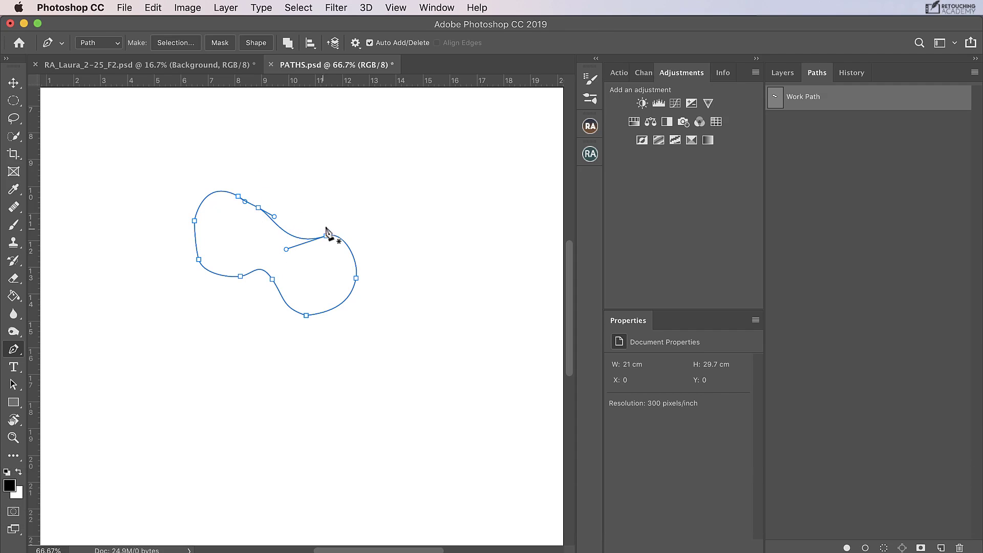
# Move the anchor point above the right lobe upward and swing its outgoing Bezier handle outward to round the right side.
pyautogui.keyDown('super'); pyautogui.click(326, 236); pyautogui.keyUp('super')
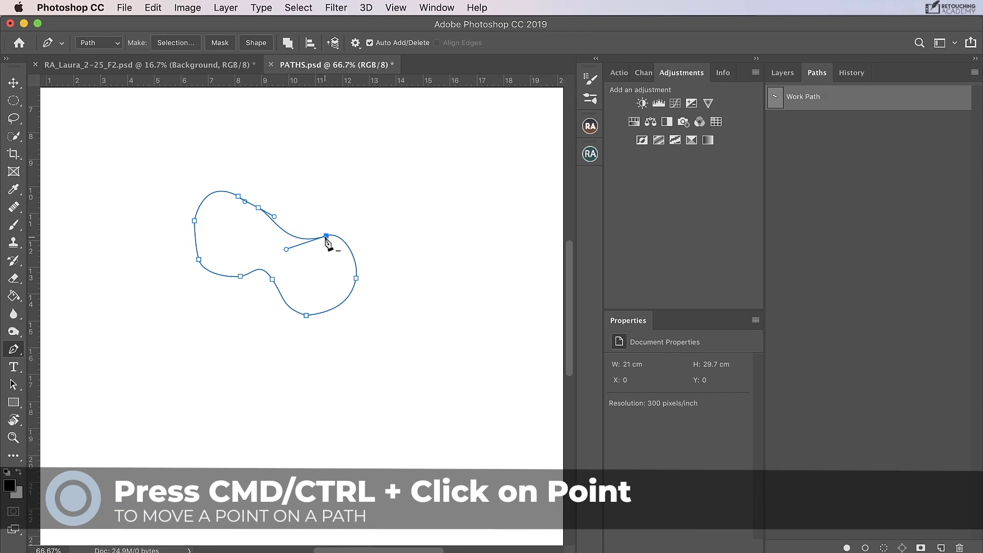
pyautogui.keyDown('super'); pyautogui.moveTo(326, 237); pyautogui.dragTo(305, 225); pyautogui.keyUp('super')
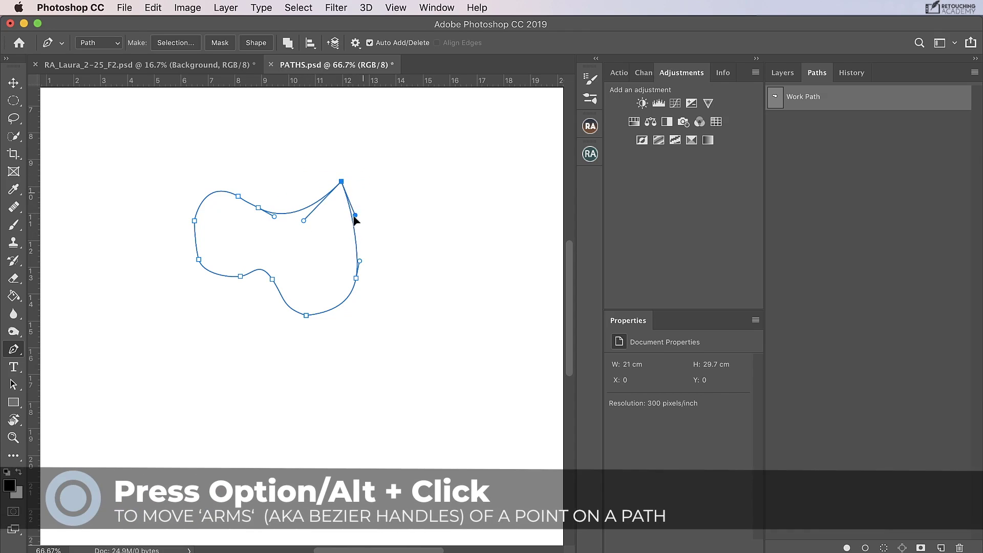
pyautogui.keyDown('alt'); pyautogui.moveTo(381, 179); pyautogui.dragTo(379, 164); pyautogui.keyUp('alt')
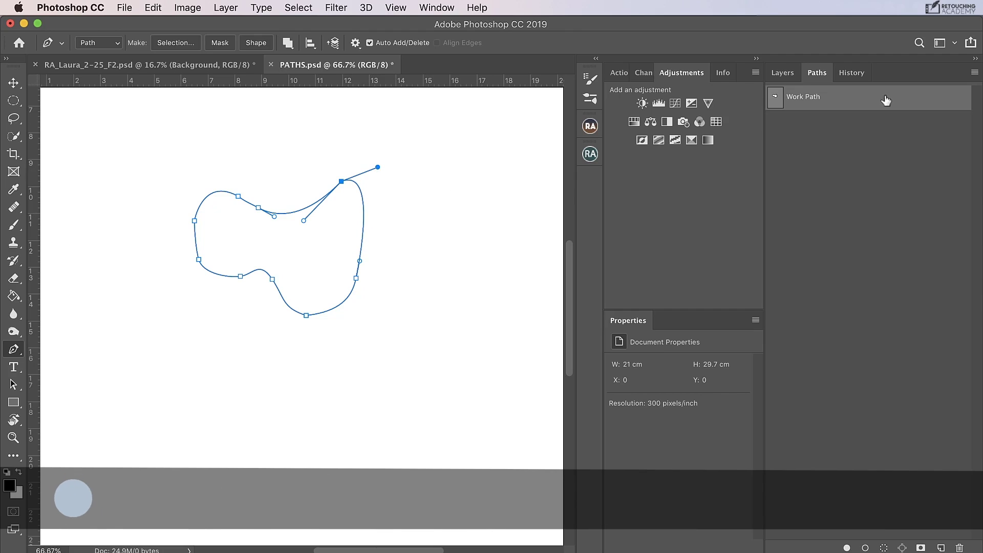
# Delete the Work Path, draw a closed round path about 7.5 cm wide, and adjust the upper anchor's handle to reshape the upper-left curve.
pyautogui.moveTo(823, 98); pyautogui.dragTo(959, 547)
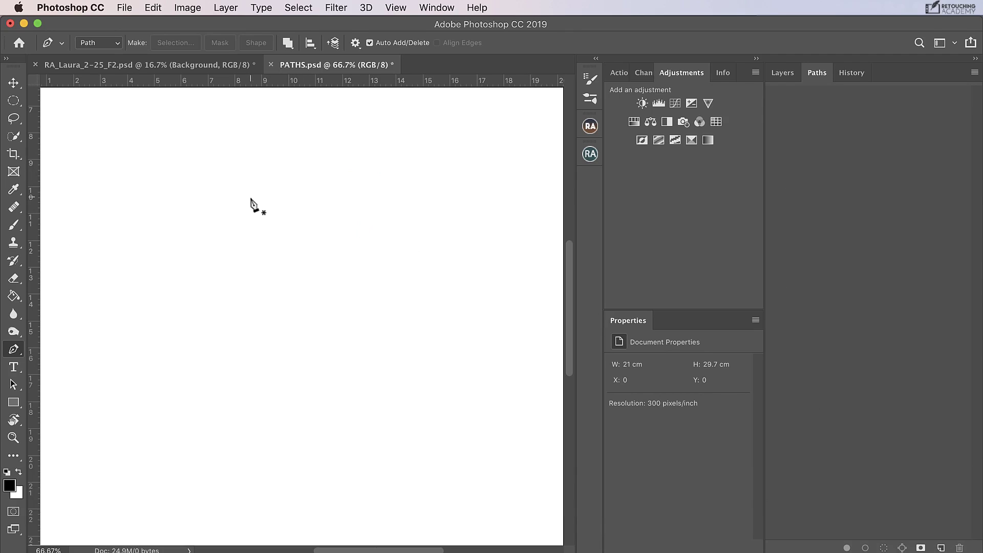
pyautogui.click(182, 246)
pyautogui.moveTo(295, 194); pyautogui.dragTo(353, 204)
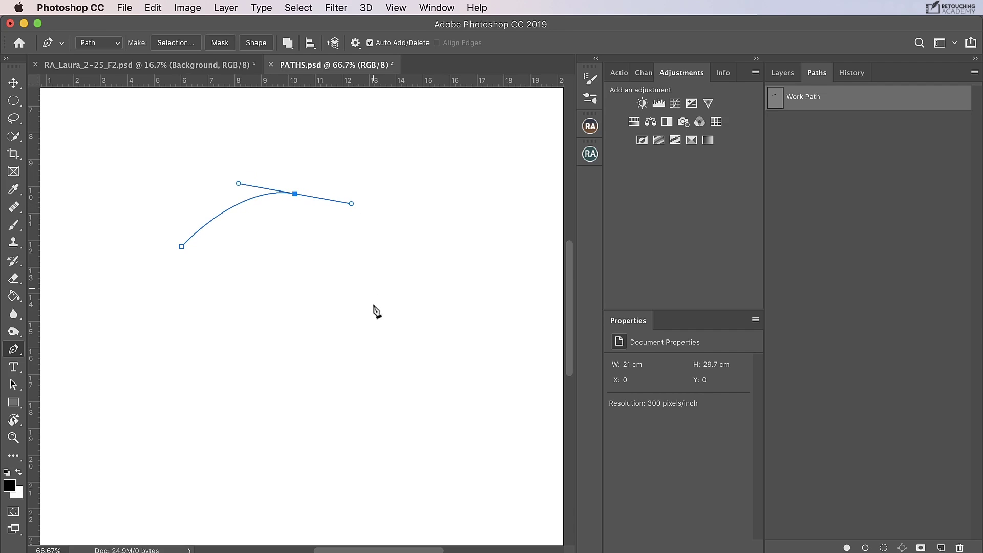
pyautogui.moveTo(375, 306); pyautogui.dragTo(371, 361)
pyautogui.moveTo(269, 405); pyautogui.dragTo(221, 405)
pyautogui.moveTo(173, 336); pyautogui.dragTo(168, 302)
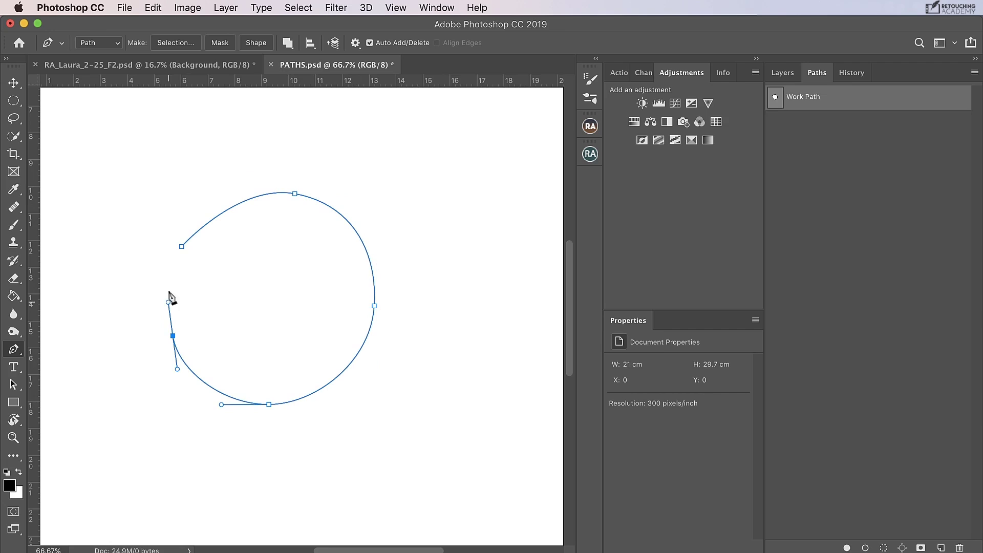
pyautogui.click(182, 247)
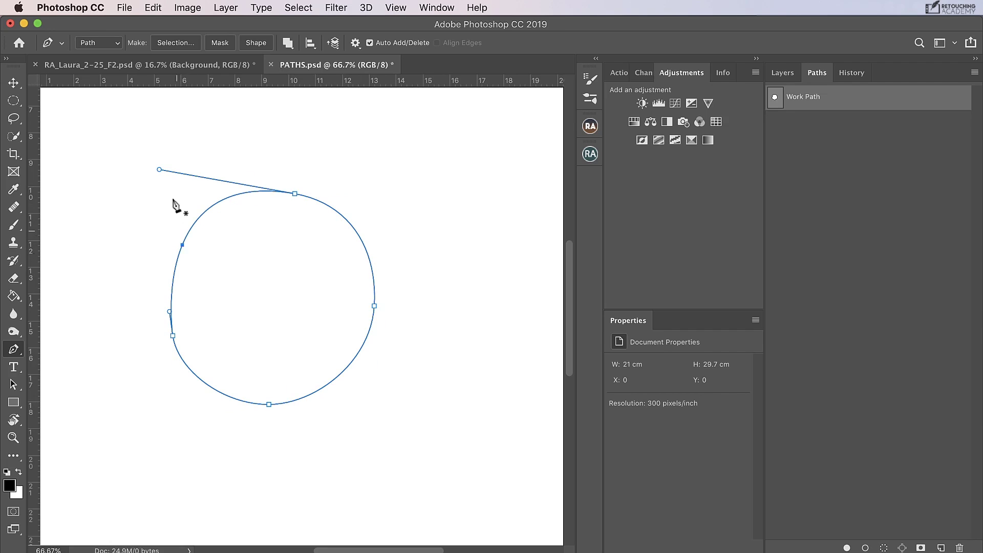
pyautogui.moveTo(159, 170); pyautogui.dragTo(151, 207)
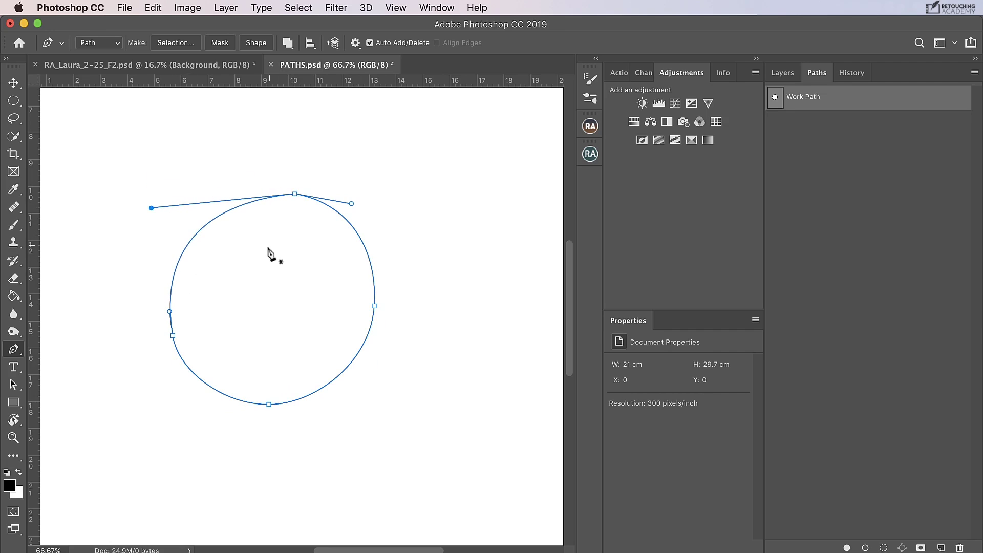
# Set the path operation to Subtract Front Shape and draw a closed rounded path about 4 cm wide inside the circle.
pyautogui.click(264, 255)
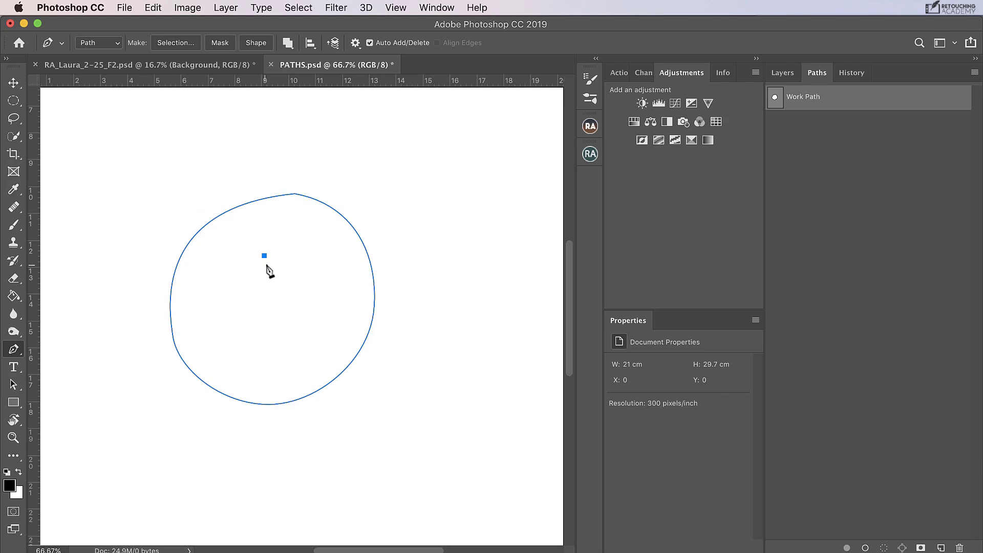
pyautogui.click(288, 43)
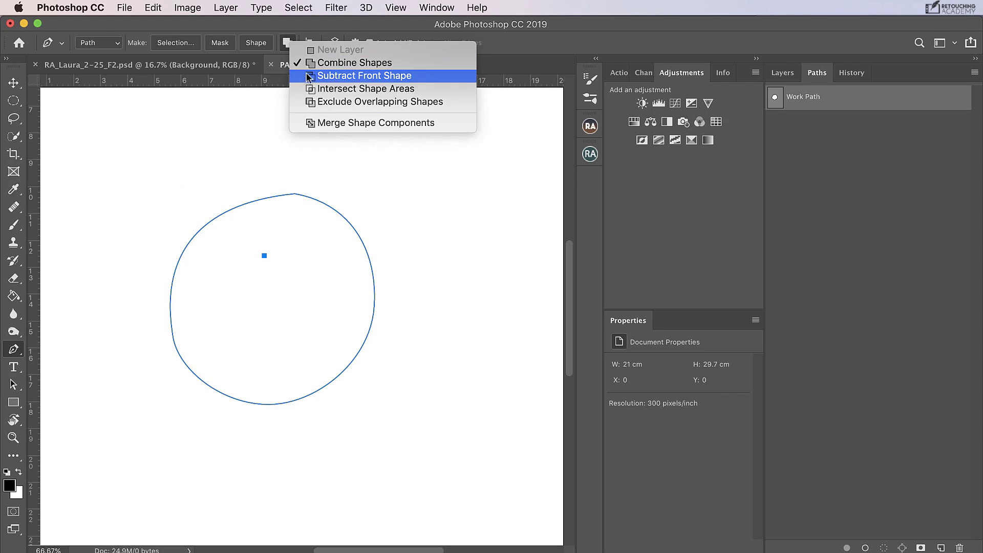
pyautogui.click(323, 76)
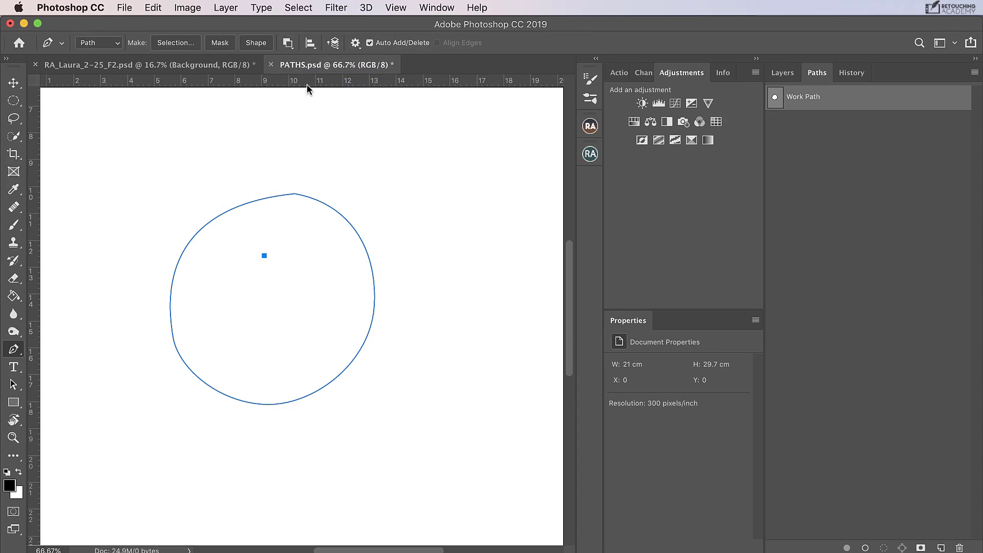
pyautogui.moveTo(328, 310); pyautogui.dragTo(328, 311)
pyautogui.moveTo(293, 355); pyautogui.dragTo(272, 358)
pyautogui.moveTo(213, 333); pyautogui.dragTo(214, 298)
pyautogui.moveTo(225, 268); pyautogui.dragTo(281, 258)
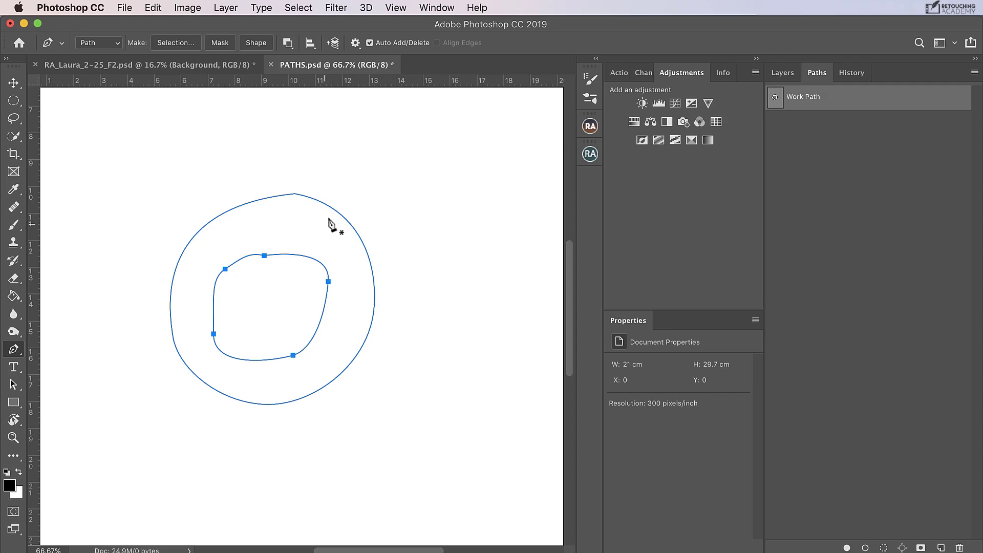
# Load the Work Path as a selection, fill the ring with black on the Background layer using the Paint Bucket, and deselect.
pyautogui.keyDown('super'); pyautogui.click(776, 99); pyautogui.keyUp('super')
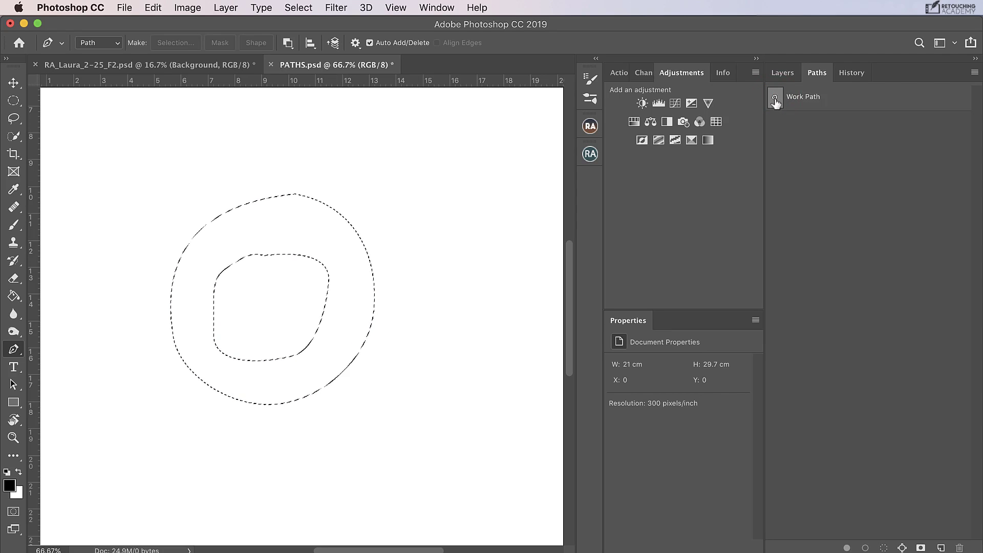
pyautogui.click(791, 70)
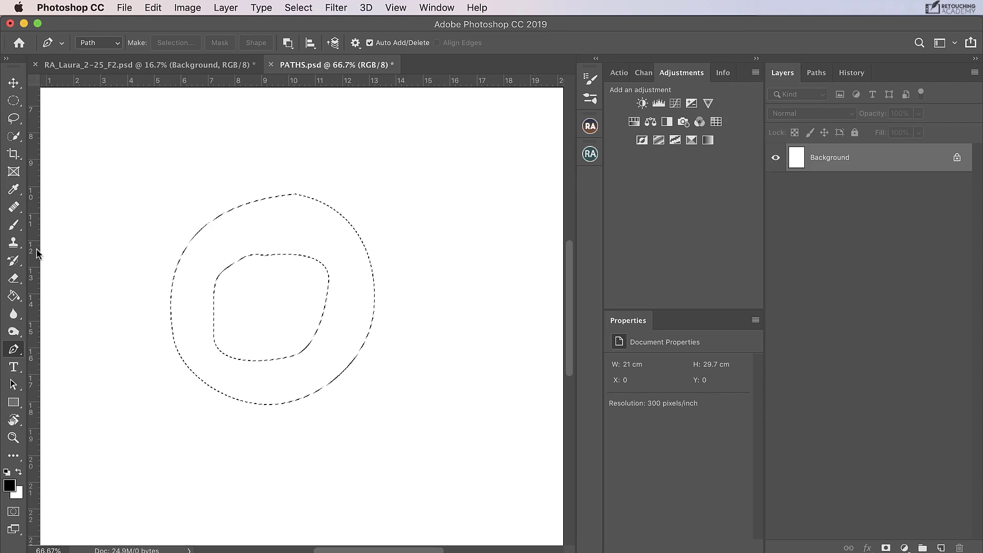
pyautogui.click(15, 296)
pyautogui.click(210, 256)
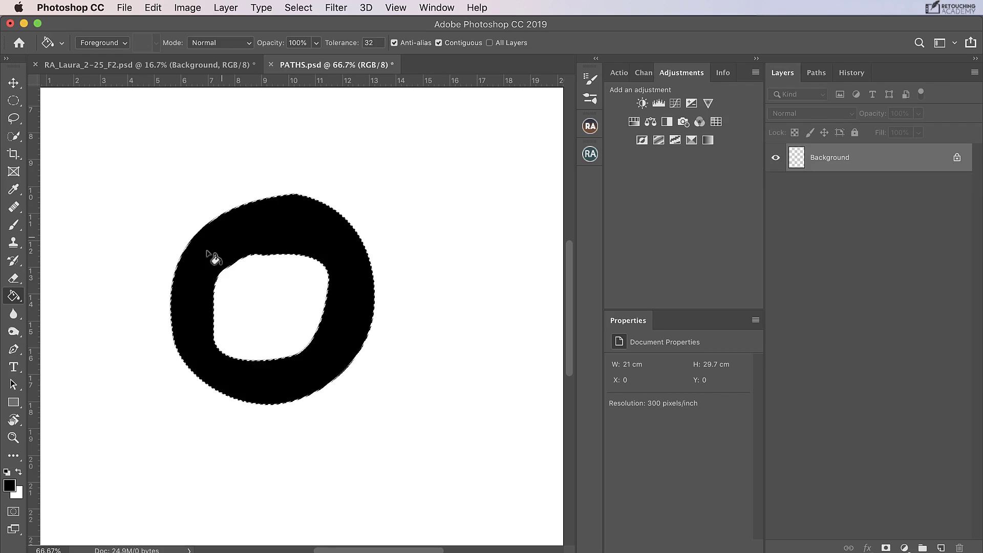
pyautogui.press('super+d')
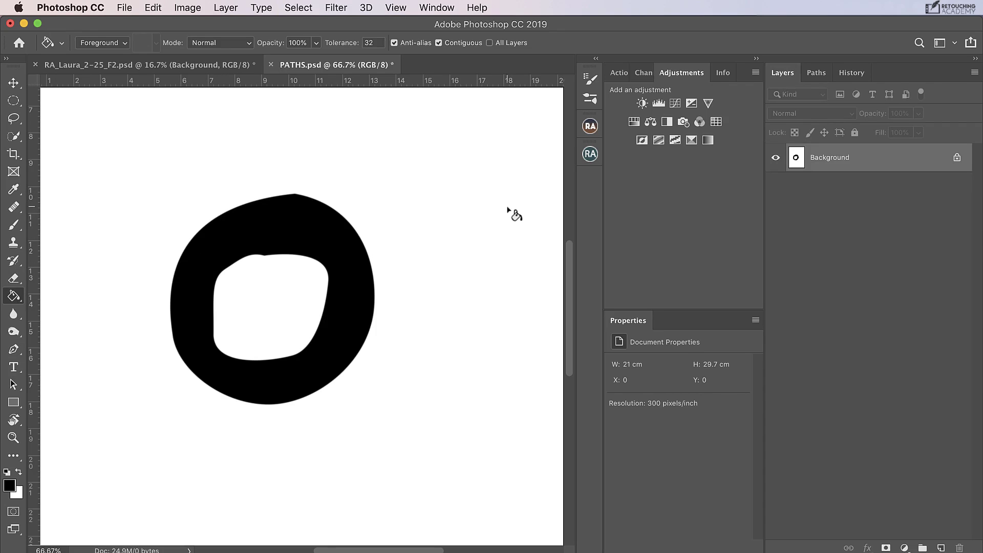
# Return to the Pen tool and set its path operation to Combine Shapes.
pyautogui.press('p')
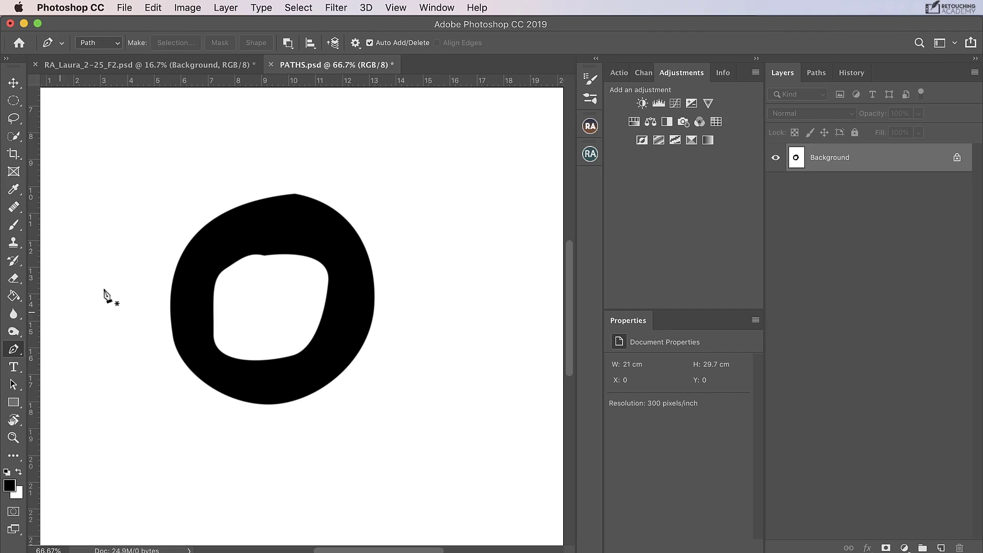
pyautogui.click(288, 43)
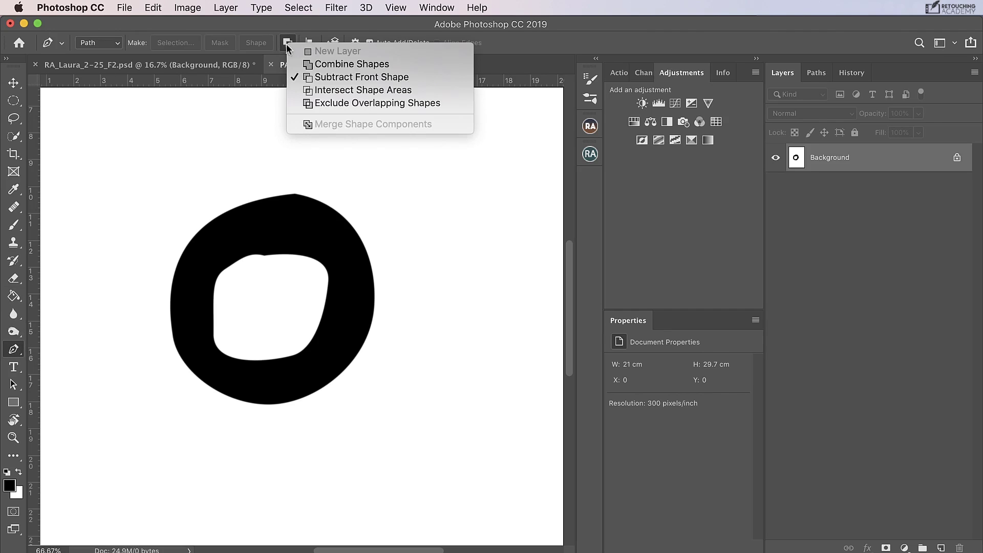
pyautogui.click(316, 64)
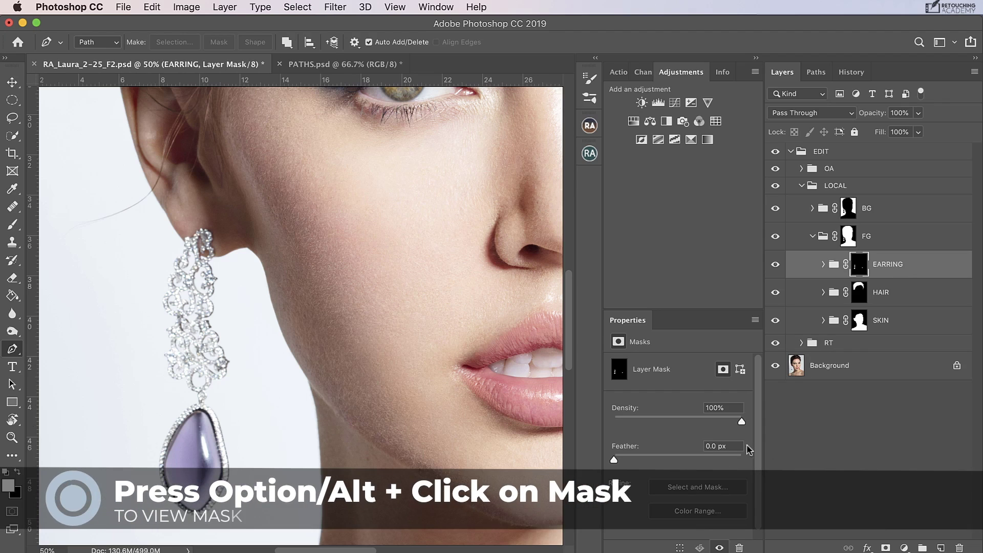
# Display the EARRING group's layer mask on its own and inspect the openwork edges at up to 400% zoom.
pyautogui.keyDown('alt'); pyautogui.click(856, 269); pyautogui.keyUp('alt')
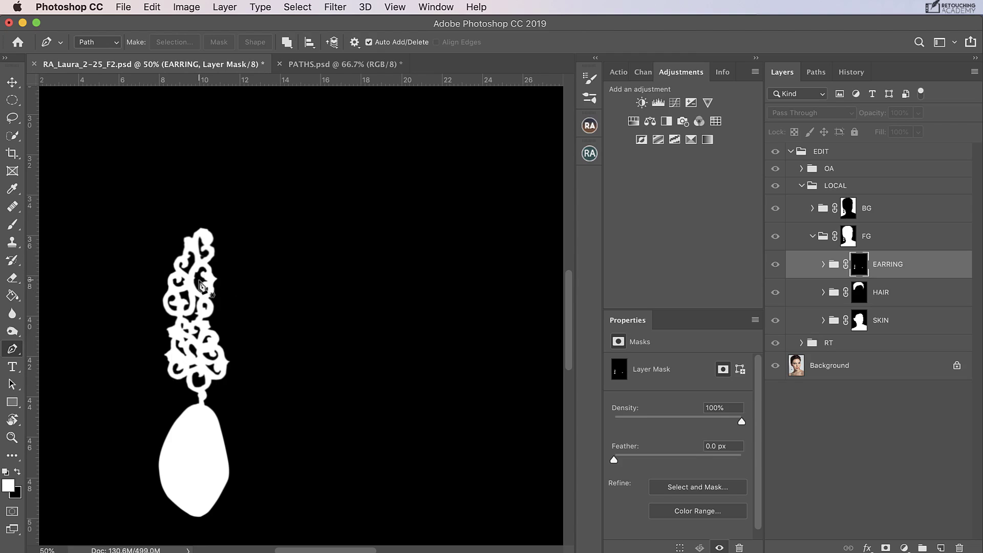
pyautogui.press('super+equal')
pyautogui.press('super+equal')
pyautogui.press('super+equal')
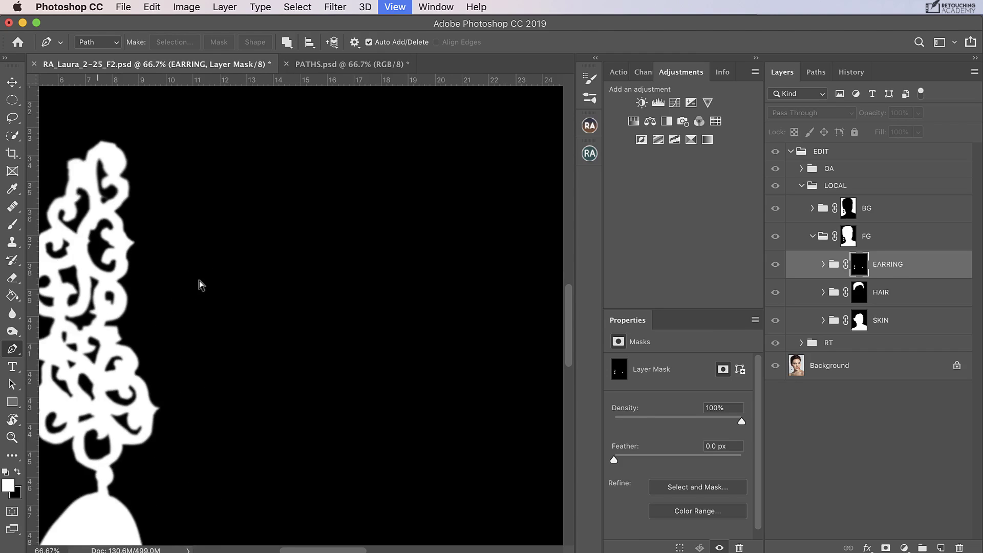
pyautogui.moveTo(472, 233); pyautogui.dragTo(538, 213)
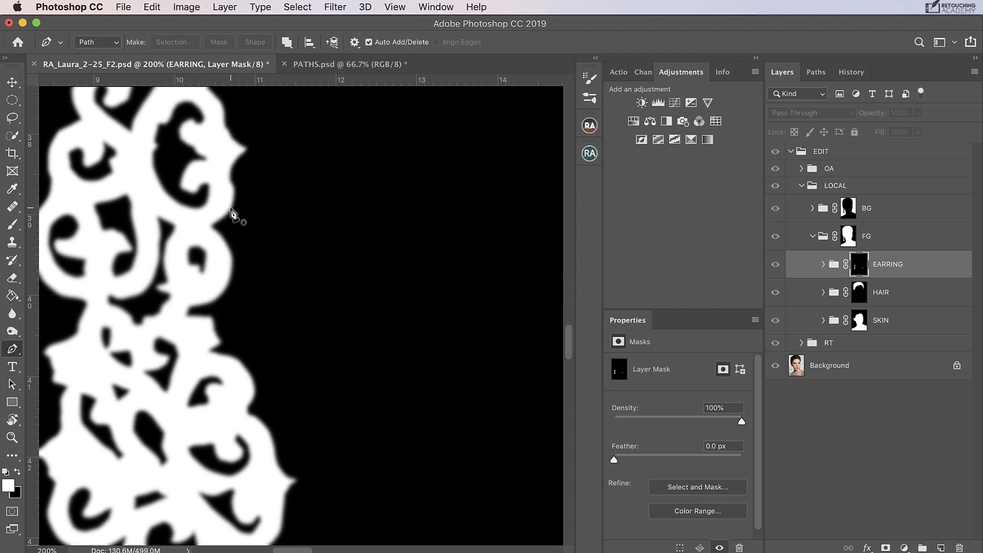
pyautogui.press('super+plus')
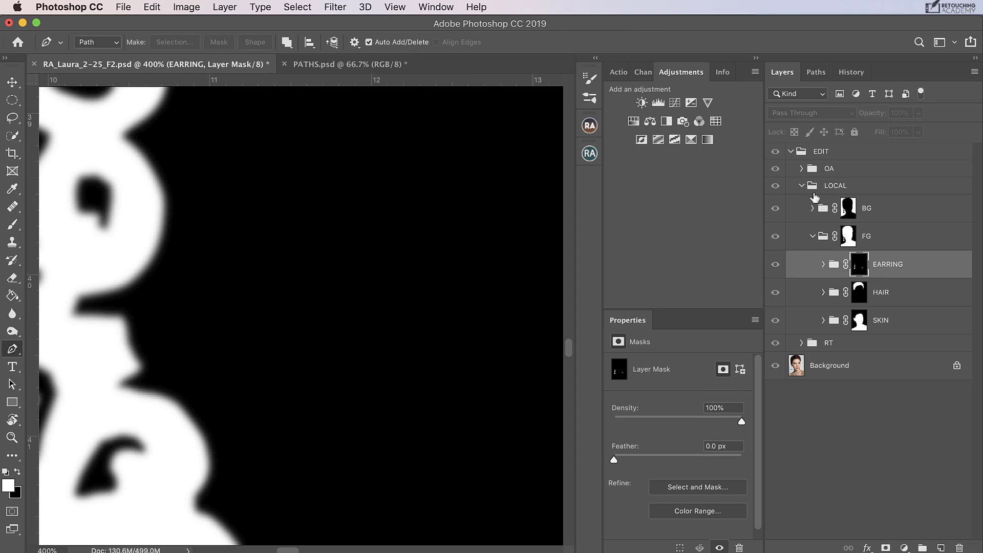
# Zoom out to 100% and toggle the EARRING mask view off to compare the mask with the earring in the photo.
pyautogui.press('super+minus')
pyautogui.press('super+minus')
pyautogui.press('super+minus')
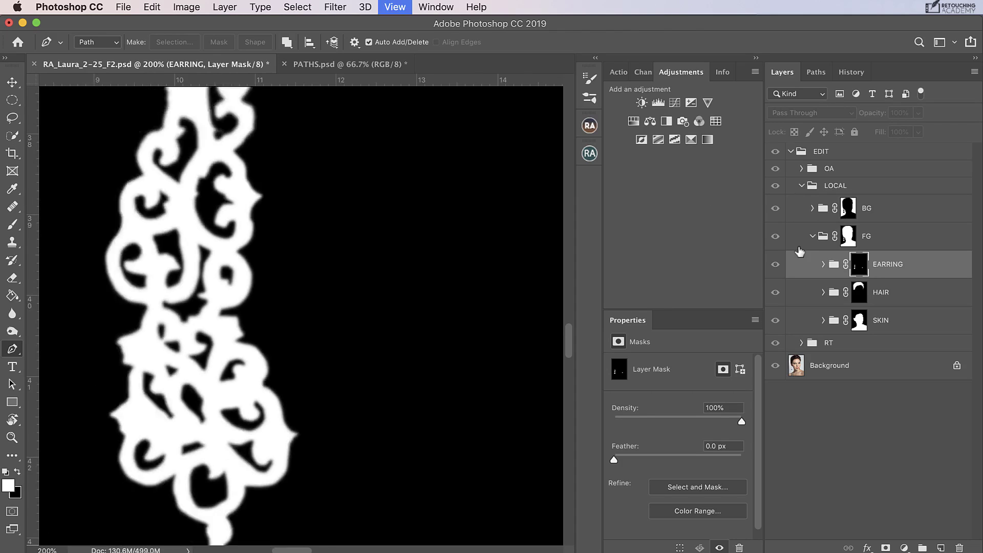
pyautogui.keyDown('alt'); pyautogui.click(858, 265); pyautogui.keyUp('alt')
pyautogui.keyDown('alt'); pyautogui.click(858, 267); pyautogui.keyUp('alt')
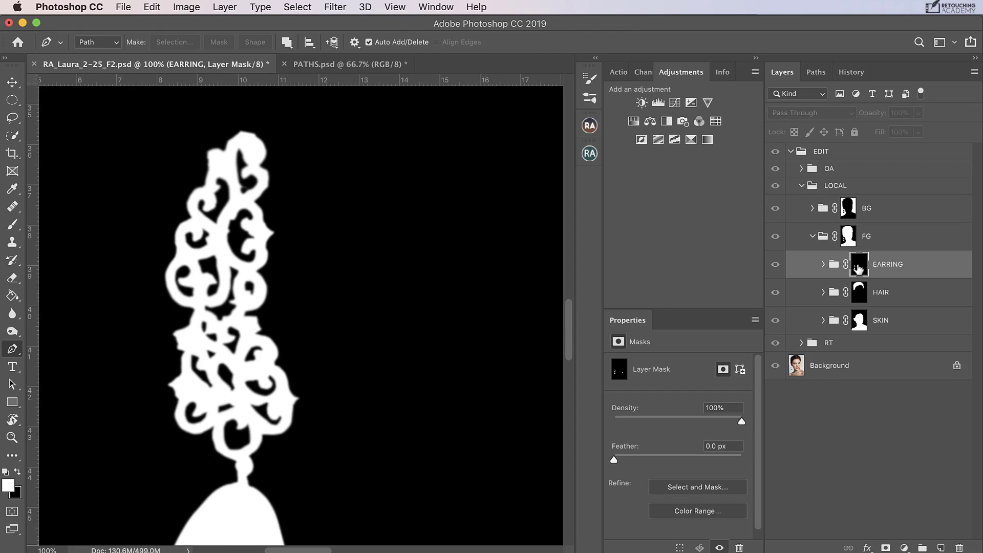
pyautogui.keyDown('alt'); pyautogui.click(858, 268); pyautogui.keyUp('alt')
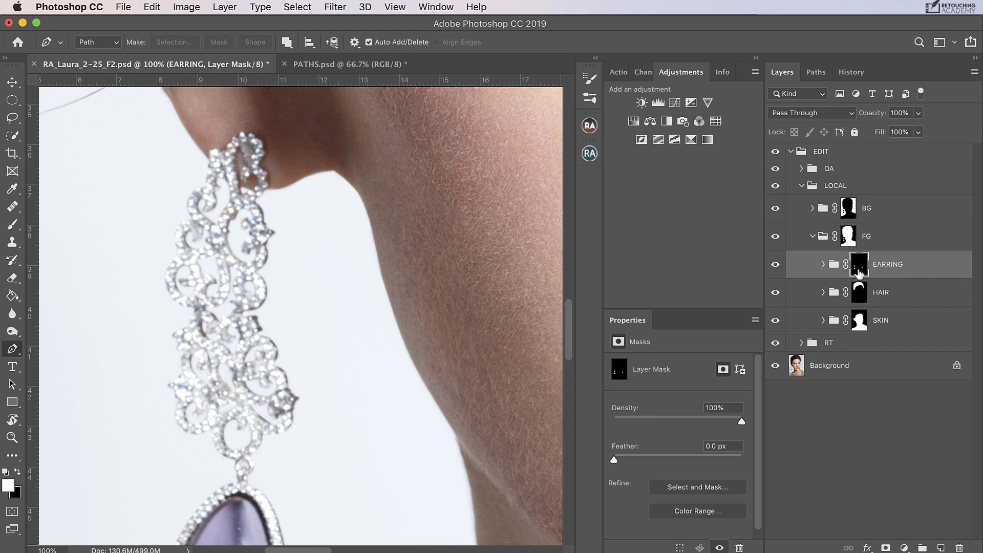
# Expand the EARRING group and turn on its Gradient Map 1 layer to recolor the earring's metal.
pyautogui.click(824, 264)
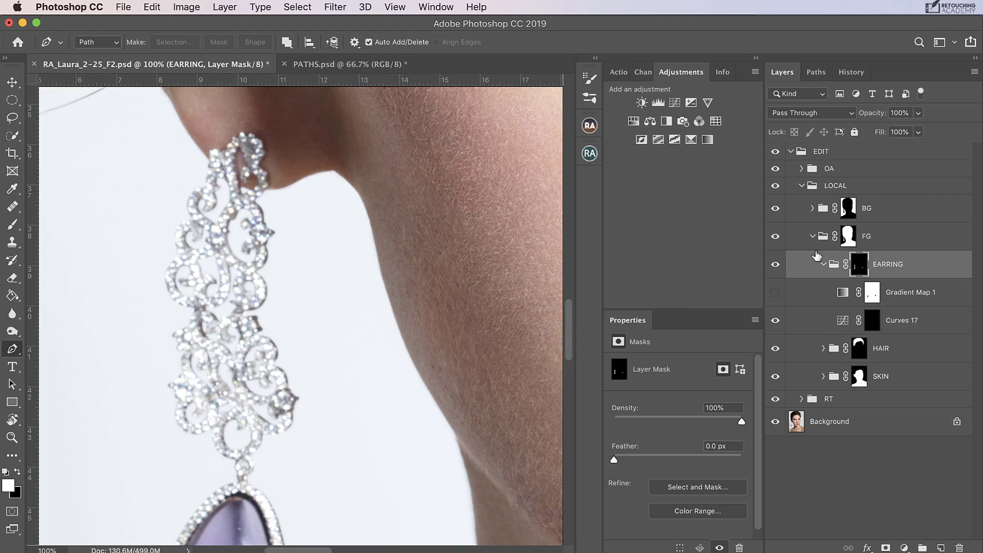
pyautogui.press('super+minus')
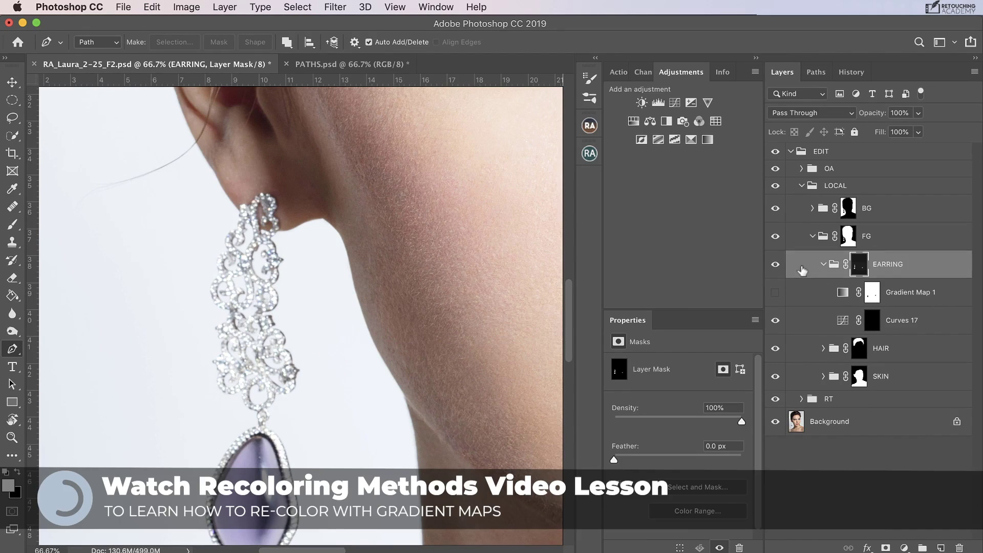
pyautogui.click(906, 352)
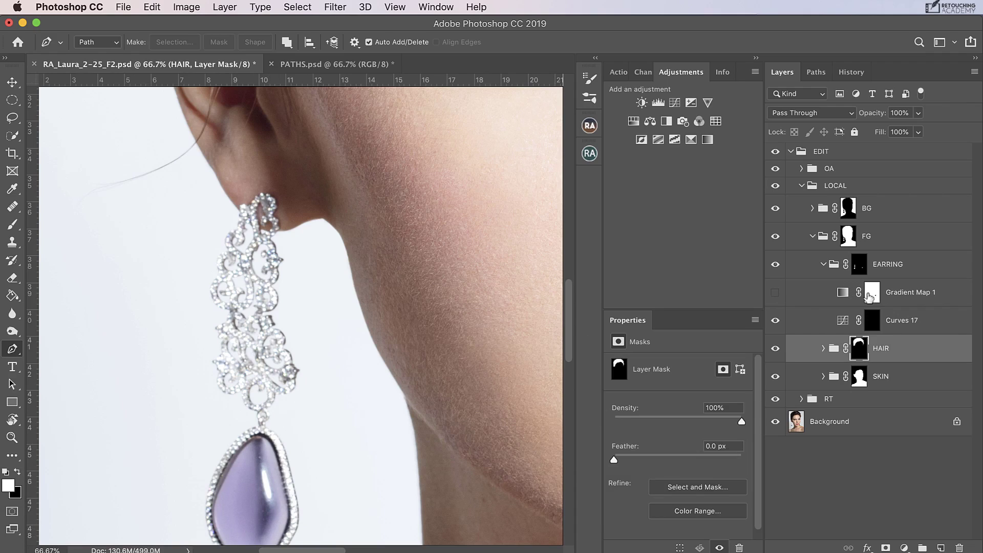
pyautogui.keyDown('alt'); pyautogui.click(871, 292); pyautogui.keyUp('alt')
pyautogui.keyDown('alt'); pyautogui.click(871, 292); pyautogui.keyUp('alt')
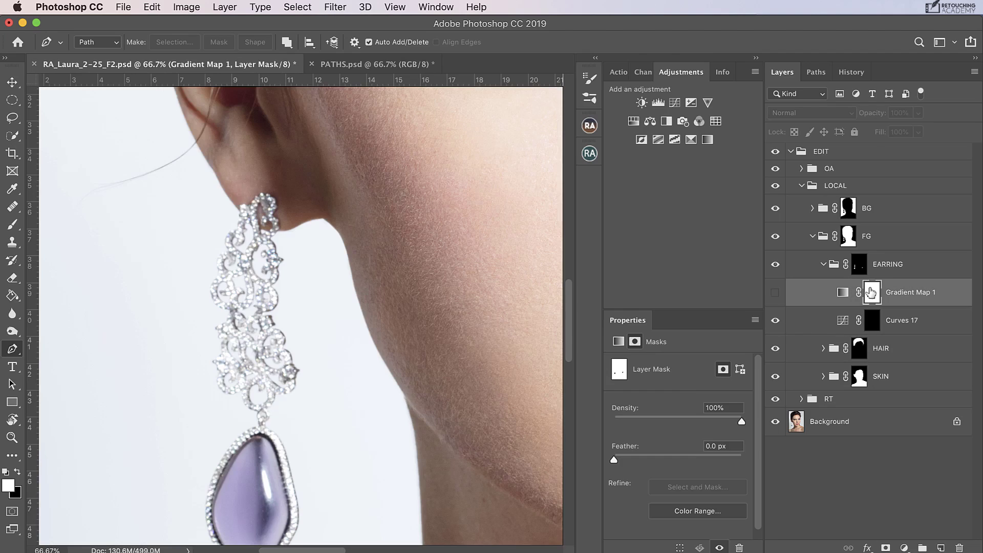
pyautogui.click(774, 293)
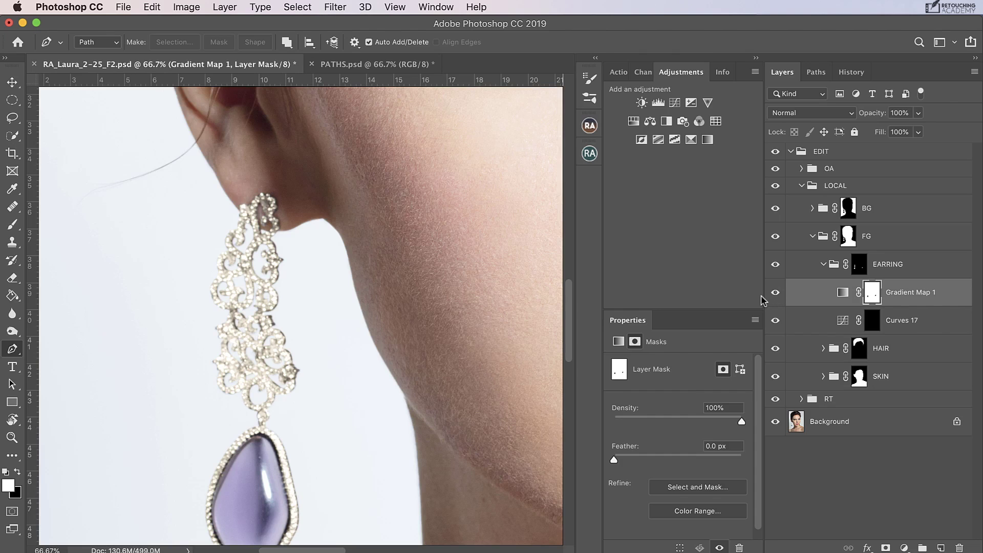
pyautogui.press('super+minus')
pyautogui.press('super+minus')
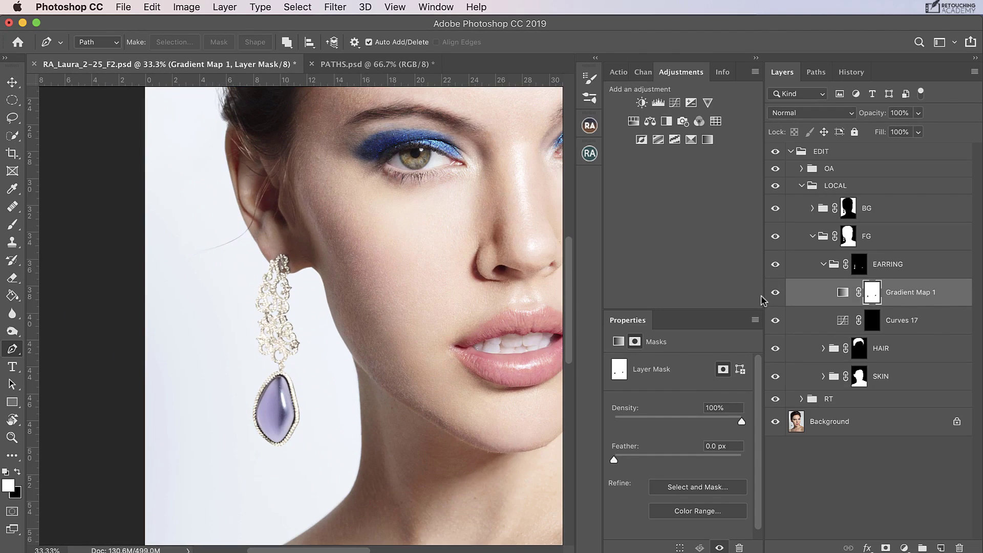
pyautogui.press('super+plus')
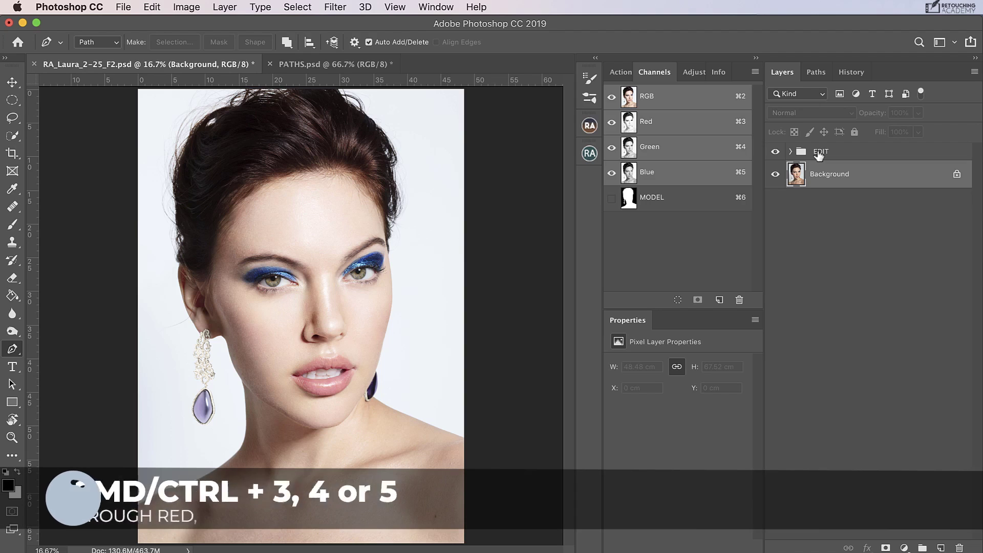
# Cycle through the Red, Green and Blue channels to compare the contrast between the hair and the background.
pyautogui.press('super+3')
pyautogui.press('super+4')
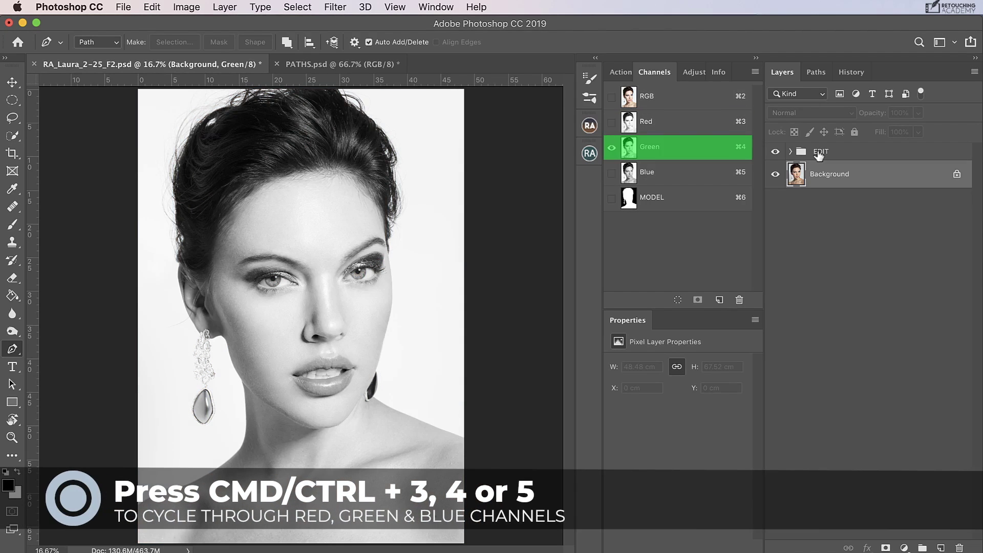
pyautogui.press('super+5')
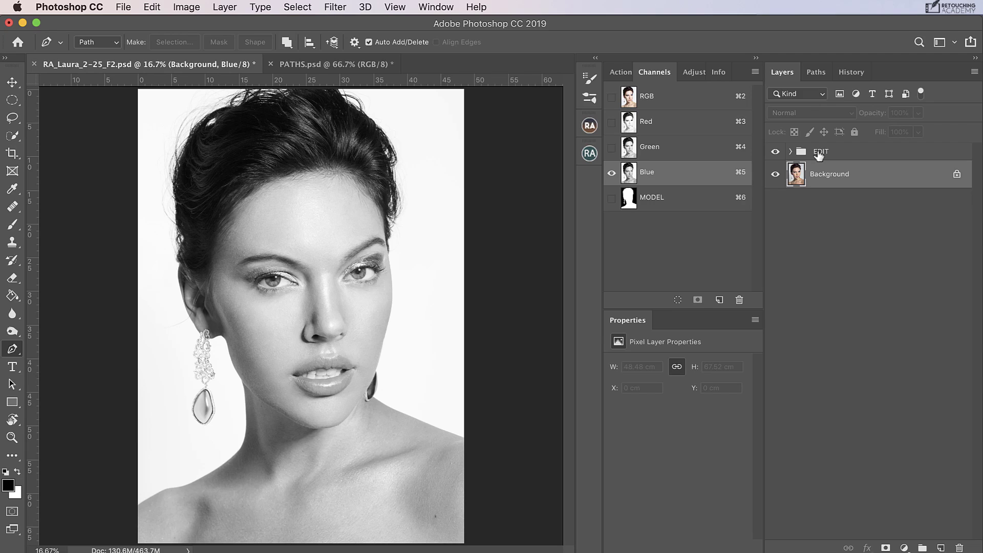
pyautogui.press('super+3')
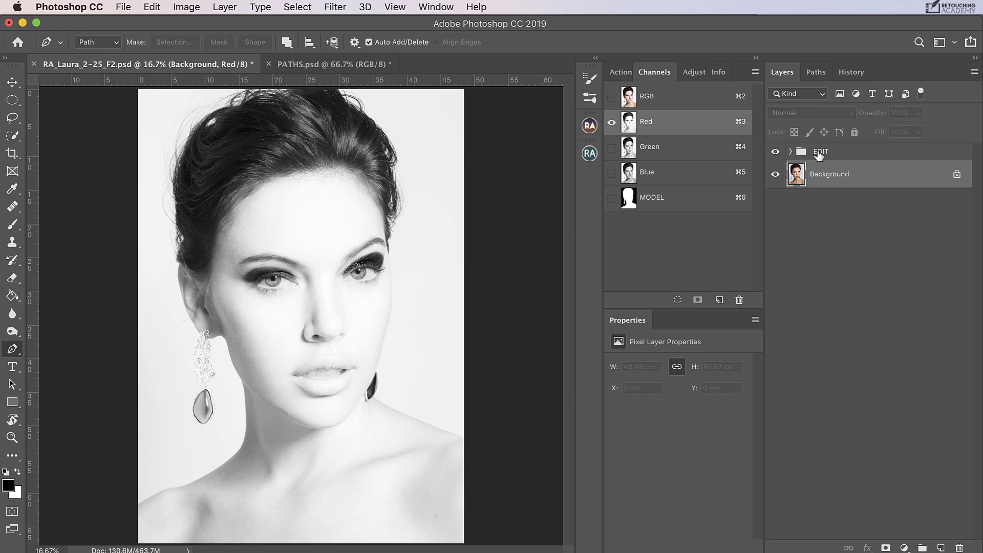
pyautogui.press('super+4')
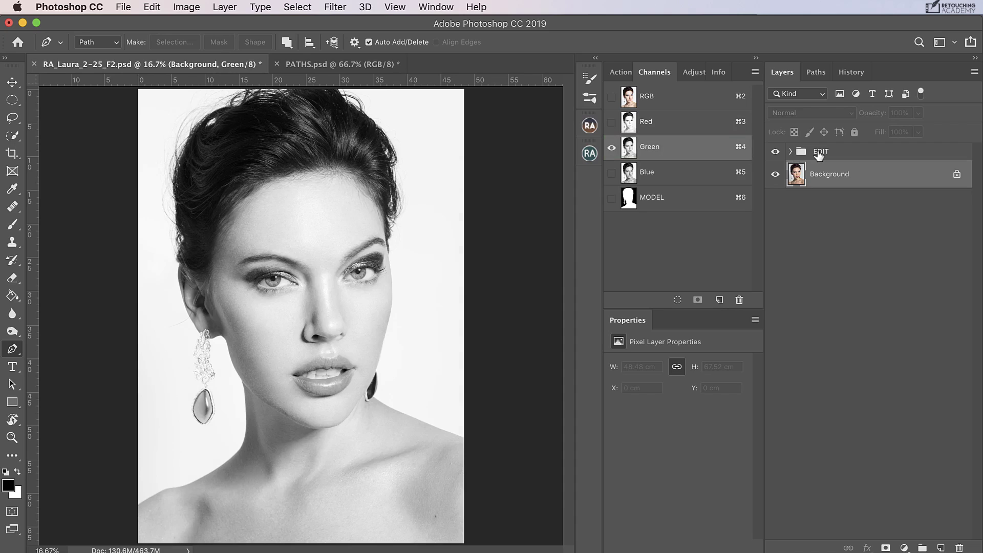
pyautogui.press('super+5')
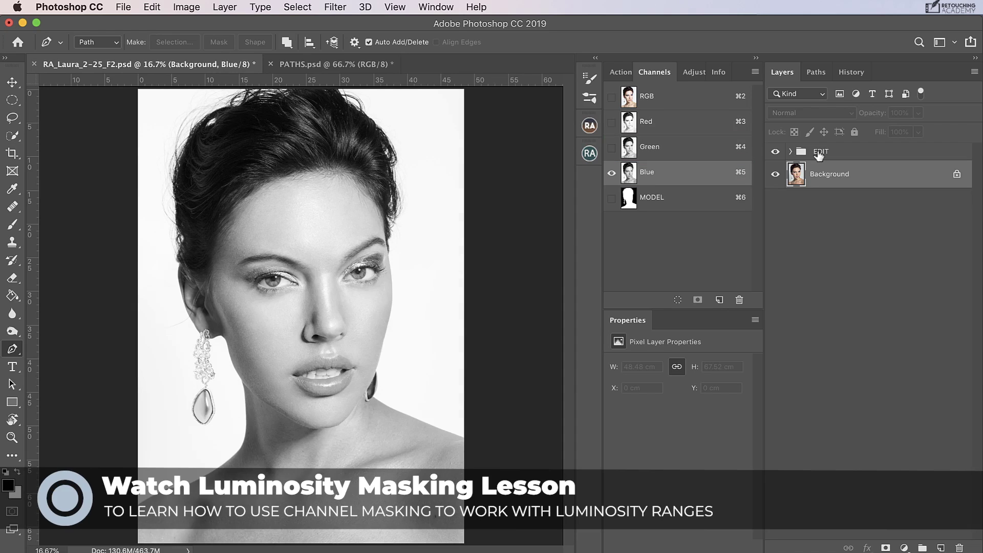
pyautogui.press('super+3')
pyautogui.press('super+4')
pyautogui.press('super+5')
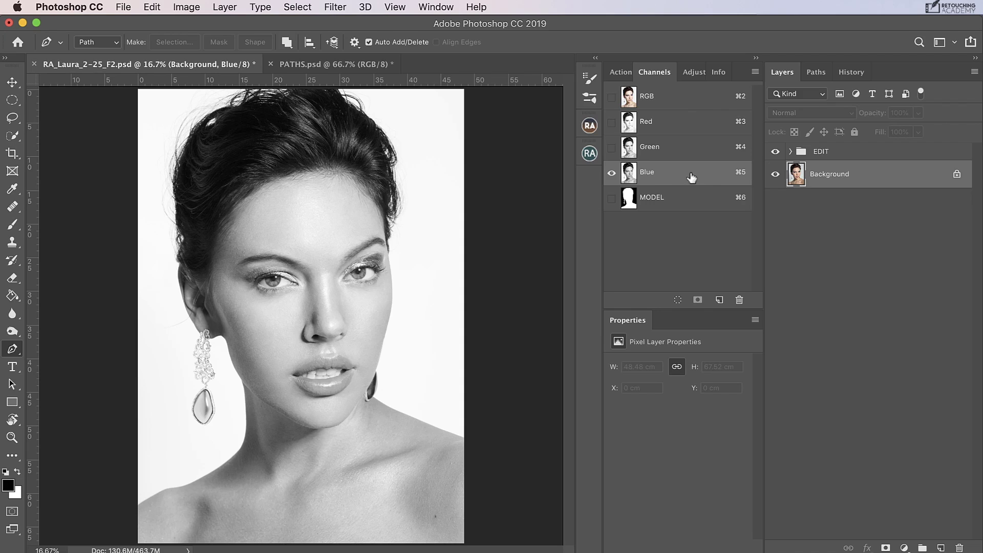
# Duplicate the Blue channel and bring the hair area of the copy into view at 33.3%.
pyautogui.moveTo(690, 175); pyautogui.dragTo(716, 301)
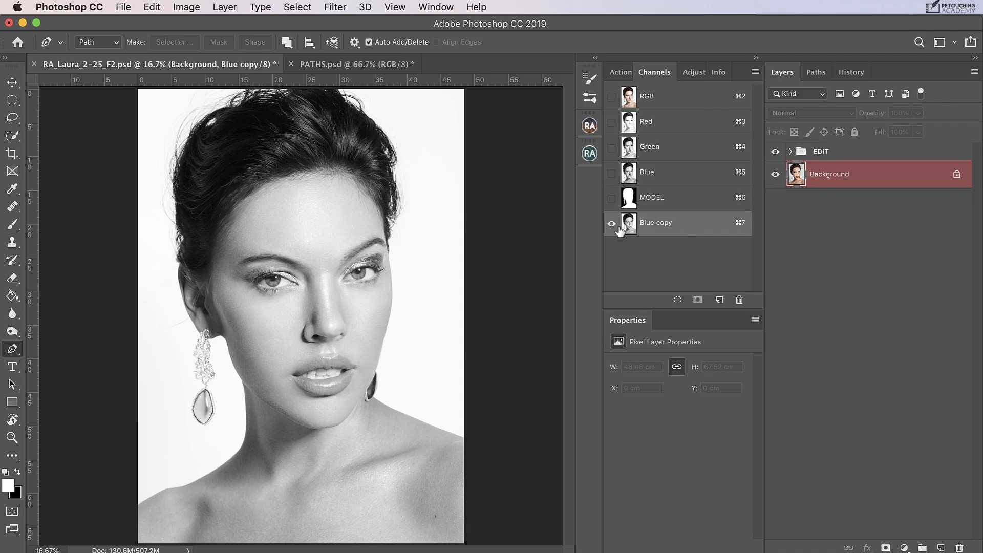
pyautogui.press('super+plus')
pyautogui.press('super+plus')
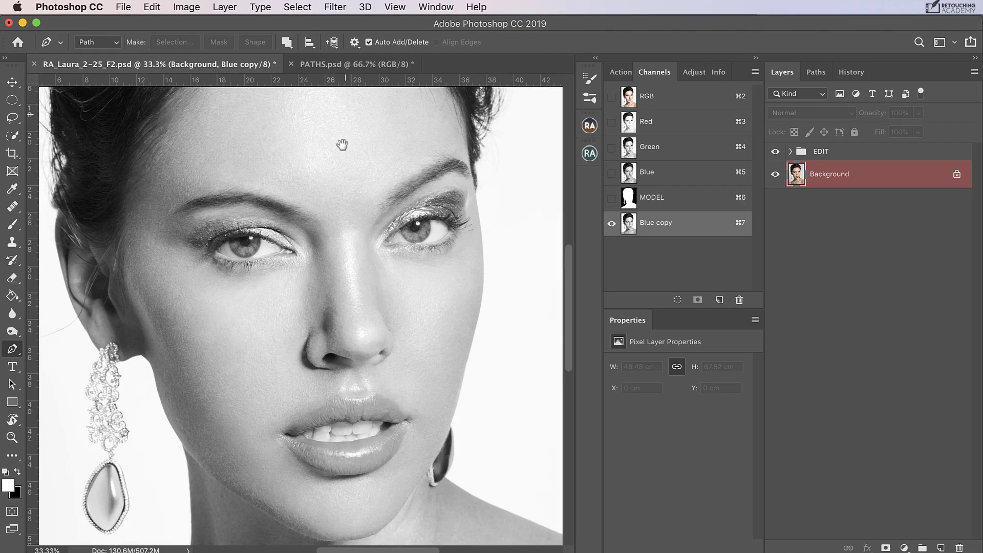
pyautogui.moveTo(342, 144); pyautogui.dragTo(362, 358)
pyautogui.press('super+r')
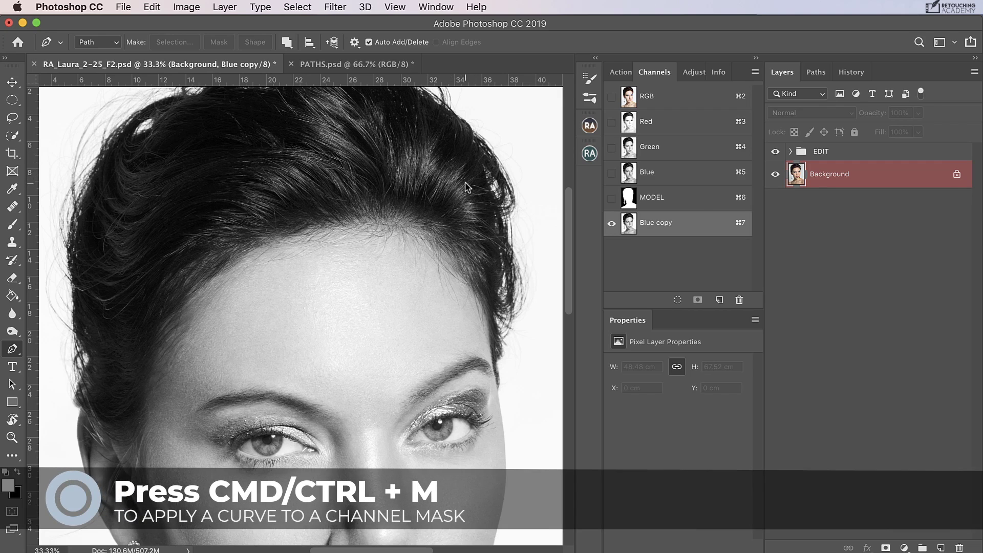
# Darken the Blue copy channel with Curves, anchoring the highlights at 248 and lowering the midtones to input 189, output 158.
pyautogui.press('super+m')
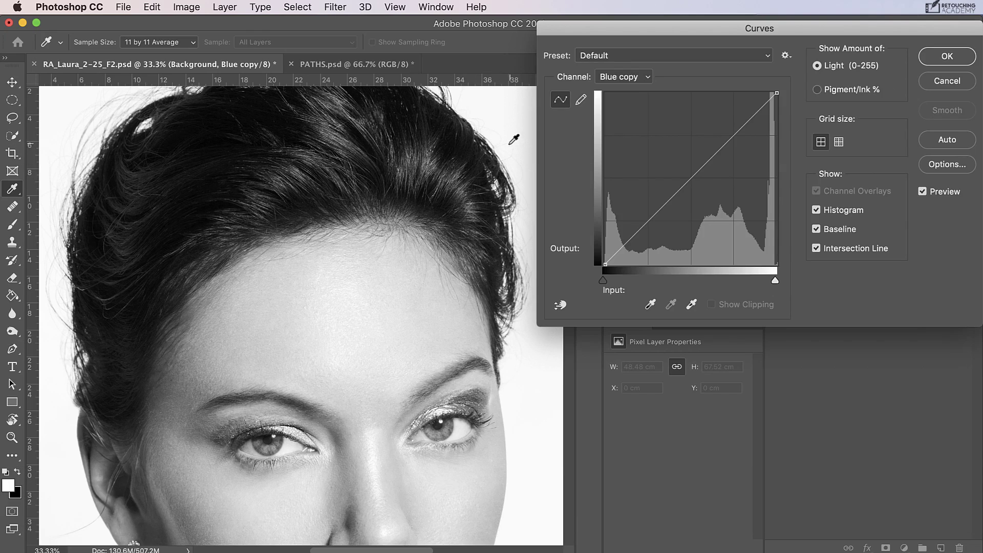
pyautogui.keyDown('super'); pyautogui.click(528, 342); pyautogui.keyUp('super')
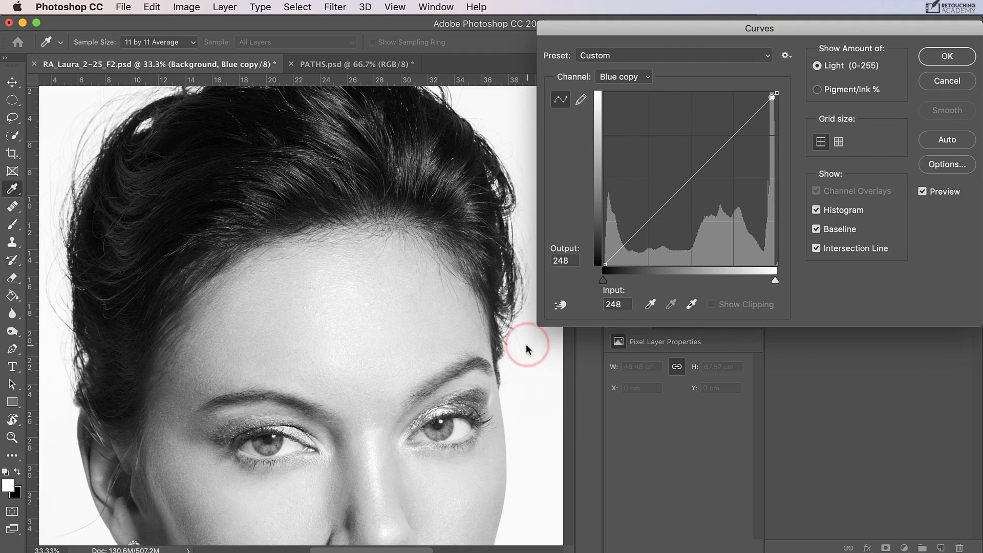
pyautogui.click(522, 291)
pyautogui.moveTo(739, 132); pyautogui.dragTo(764, 176)
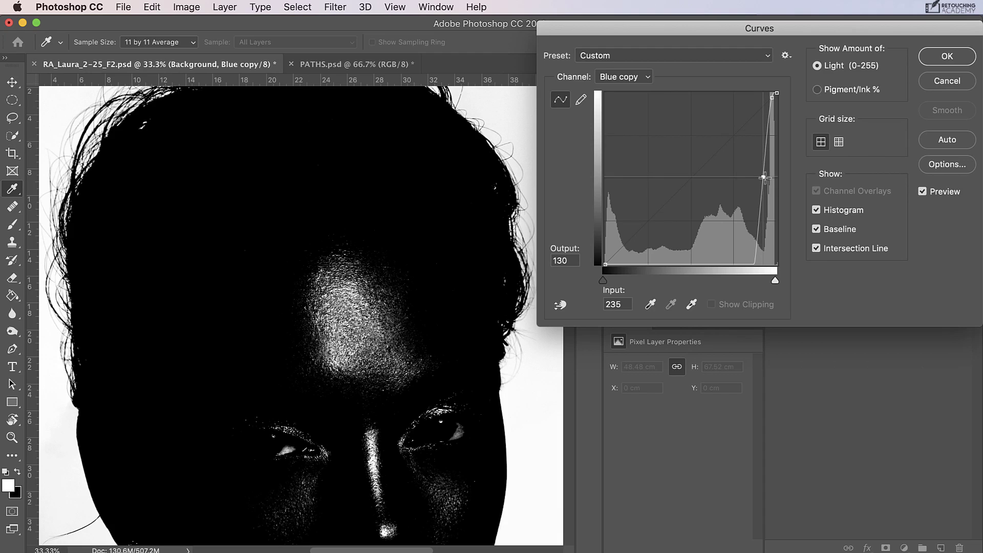
pyautogui.moveTo(764, 176); pyautogui.dragTo(731, 158)
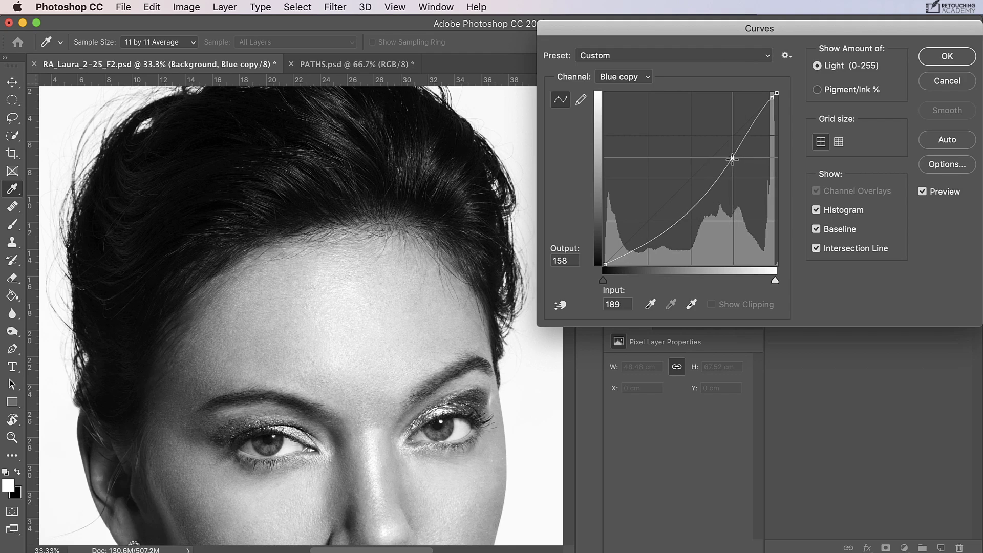
pyautogui.click(931, 60)
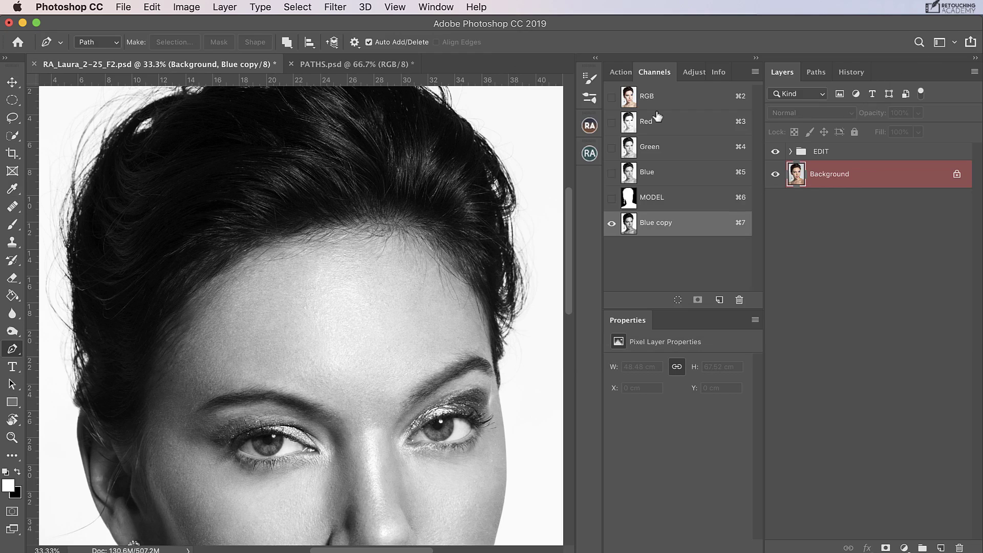
# Burn the hair in the Blue copy channel towards black, using the Shadows range, 14% exposure and an enlarged soft brush.
pyautogui.moveTo(416, 241); pyautogui.dragTo(417, 267)
pyautogui.press('super+r')
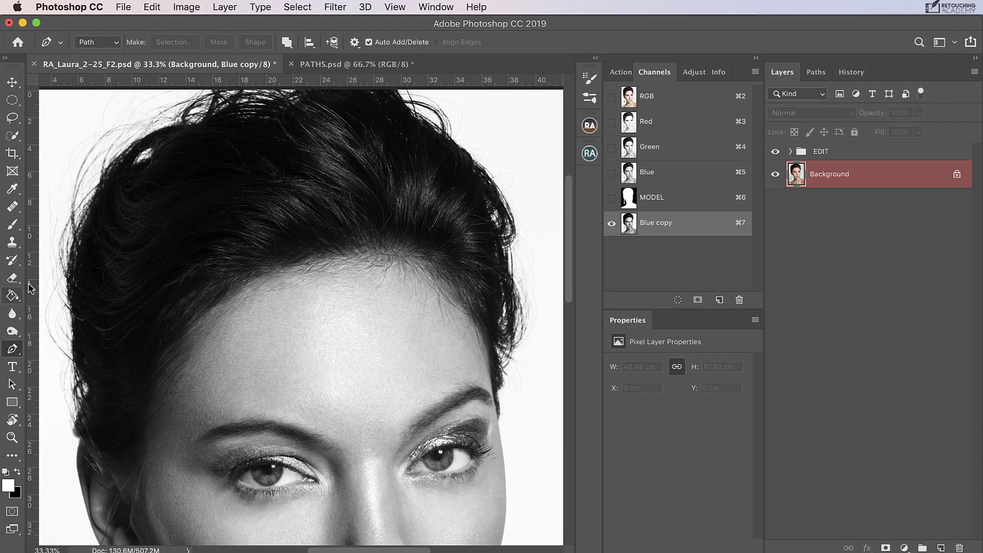
pyautogui.click(13, 331)
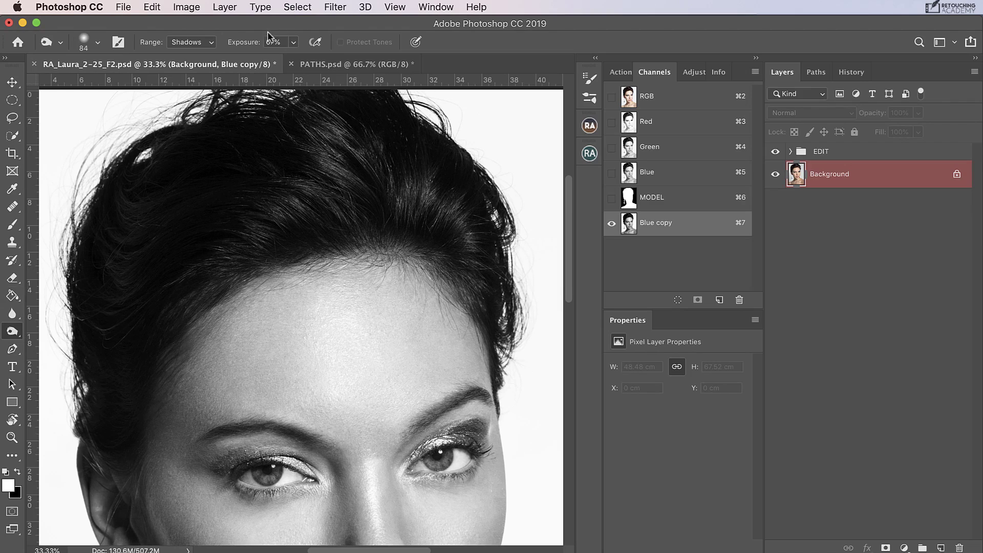
pyautogui.click(293, 43)
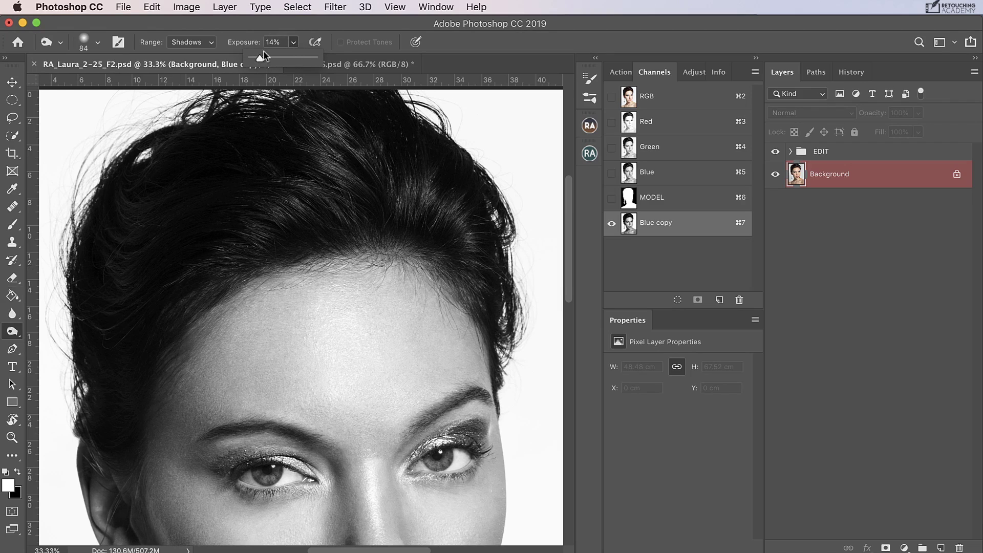
pyautogui.moveTo(418, 204); pyautogui.dragTo(503, 204)
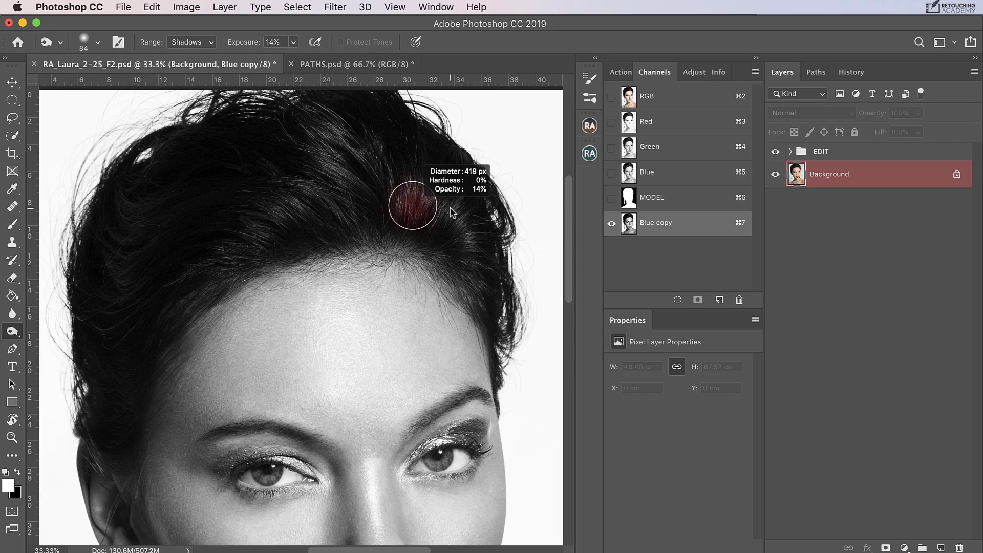
pyautogui.moveTo(522, 301); pyautogui.dragTo(520, 302)
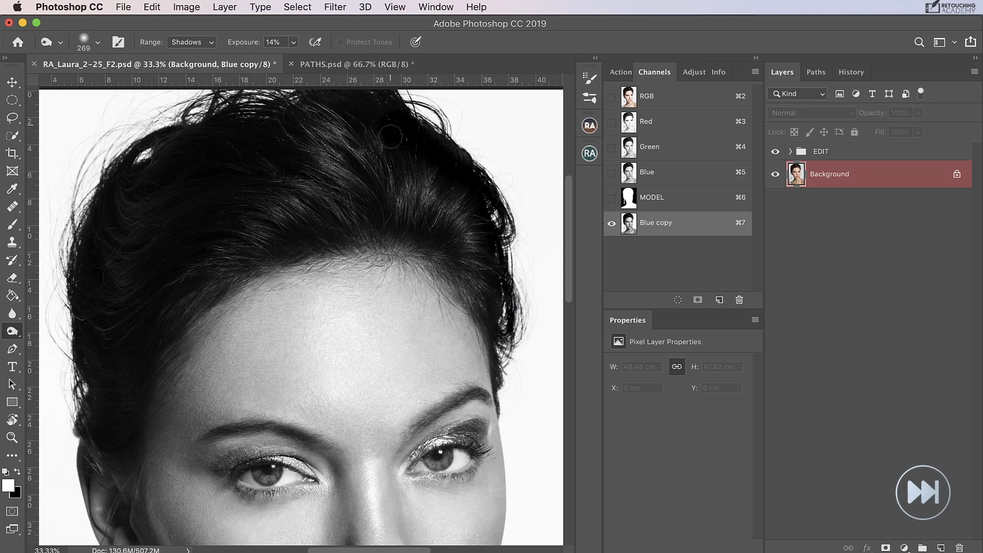
pyautogui.moveTo(333, 123); pyautogui.dragTo(256, 116)
pyautogui.moveTo(142, 193)
pyautogui.mouseDown()
pyautogui.moveTo(154, 193)
pyautogui.moveTo(127, 209)
pyautogui.moveTo(98, 360)
pyautogui.moveTo(97, 451)
pyautogui.moveTo(99, 351)
pyautogui.moveTo(141, 211)
pyautogui.moveTo(301, 170)
pyautogui.moveTo(308, 197)
pyautogui.moveTo(367, 149)
pyautogui.moveTo(446, 248)
pyautogui.moveTo(377, 173)
pyautogui.mouseUp()
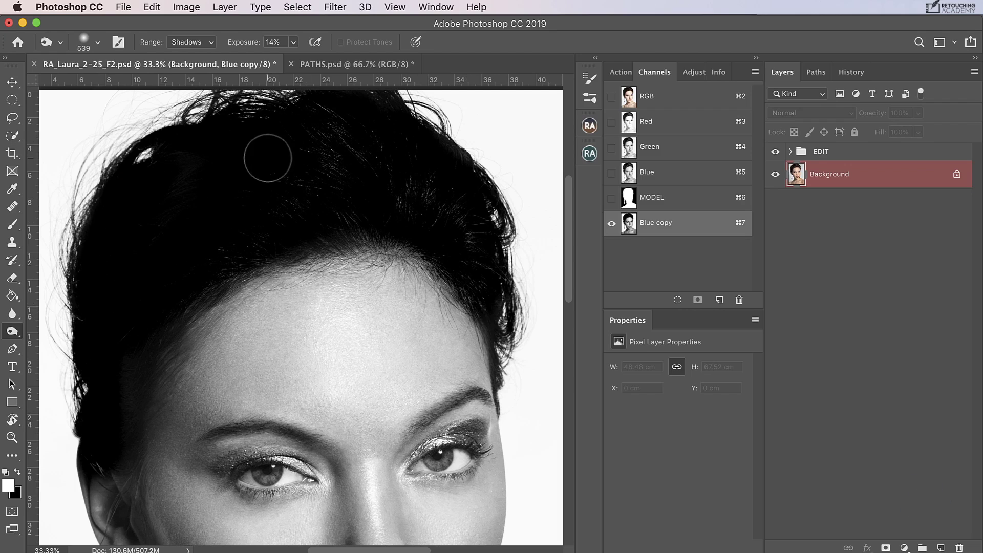
# Paint the remaining grey patches inside the hair solid black with a 413 px Brush at 100% opacity.
pyautogui.press('super+minus')
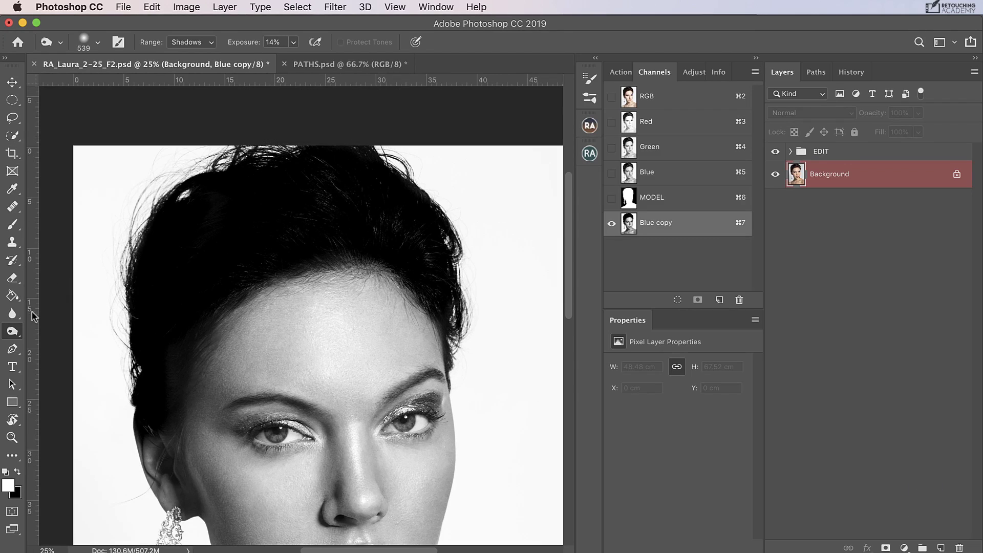
pyautogui.click(13, 224)
pyautogui.click(17, 472)
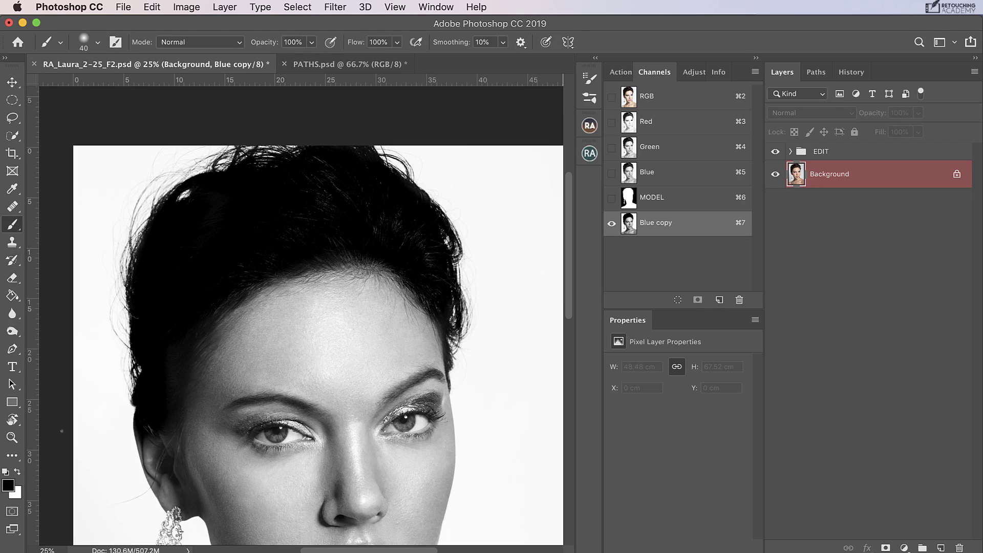
pyautogui.moveTo(259, 220)
pyautogui.mouseDown()
pyautogui.moveTo(308, 221)
pyautogui.moveTo(330, 194)
pyautogui.mouseUp()
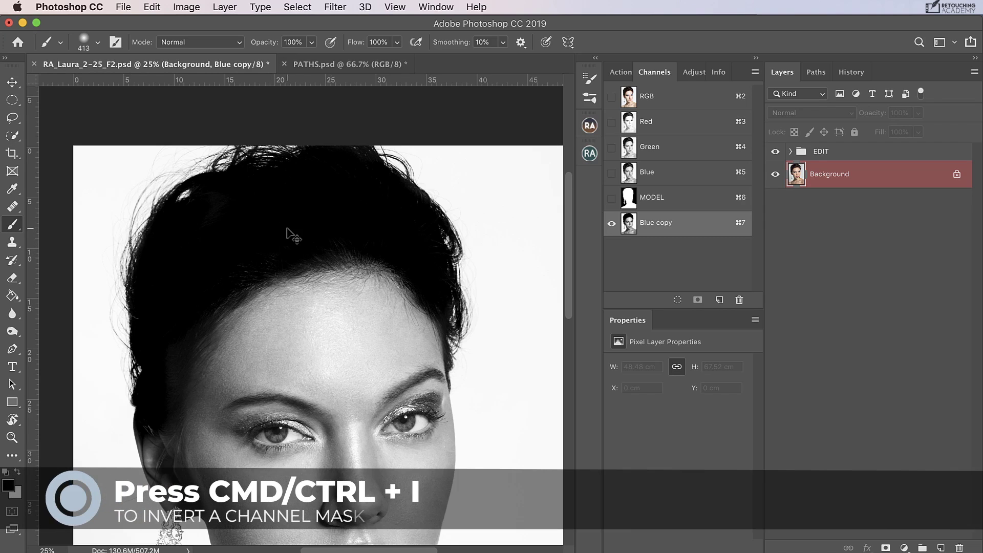
# Invert the Blue copy channel and burn the background around the model towards black with an 1146 px brush.
pyautogui.press('cmd+i')
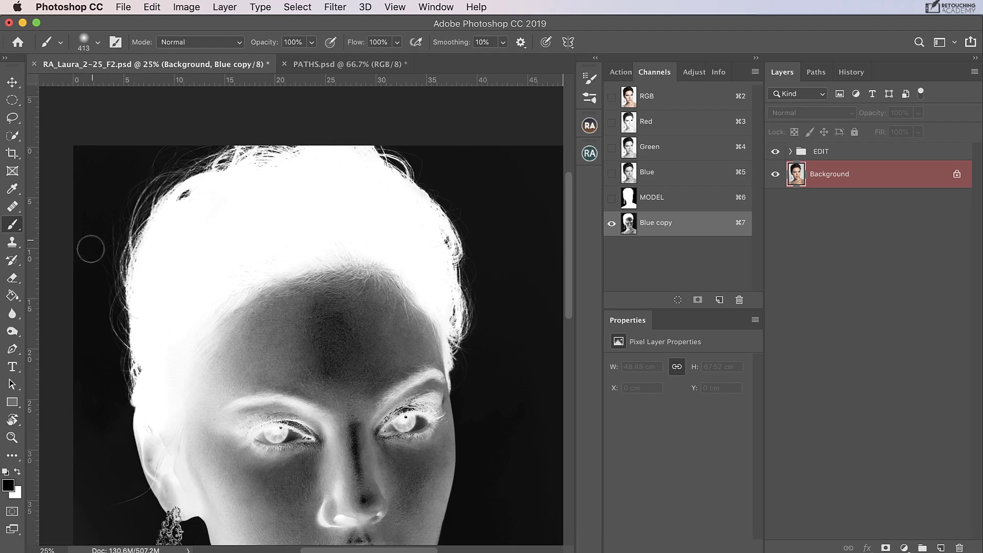
pyautogui.click(12, 332)
pyautogui.moveTo(88, 171)
pyautogui.mouseDown()
pyautogui.moveTo(83, 189)
pyautogui.moveTo(93, 165)
pyautogui.moveTo(113, 164)
pyautogui.moveTo(89, 171)
pyautogui.moveTo(120, 150)
pyautogui.mouseUp()
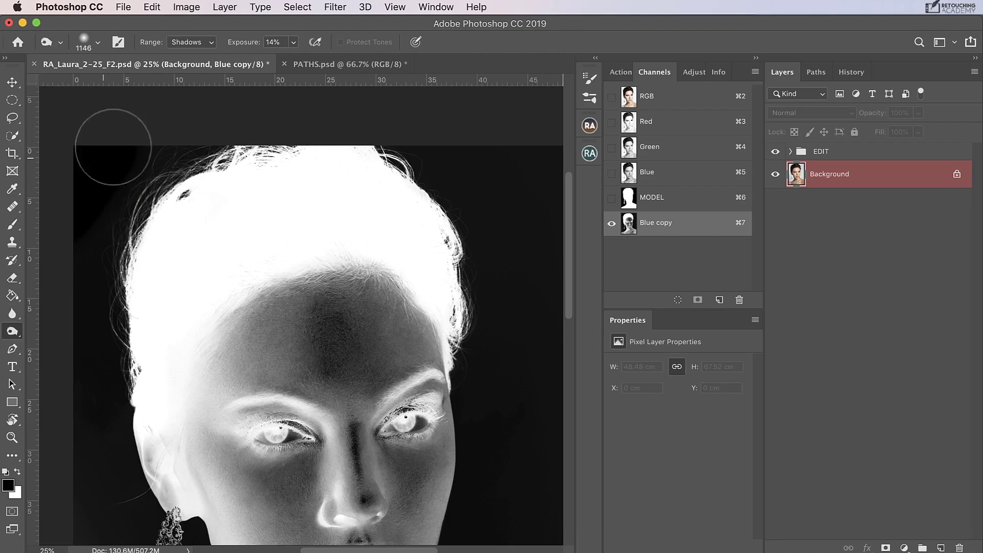
pyautogui.moveTo(82, 203)
pyautogui.mouseDown()
pyautogui.moveTo(72, 467)
pyautogui.moveTo(131, 528)
pyautogui.mouseUp()
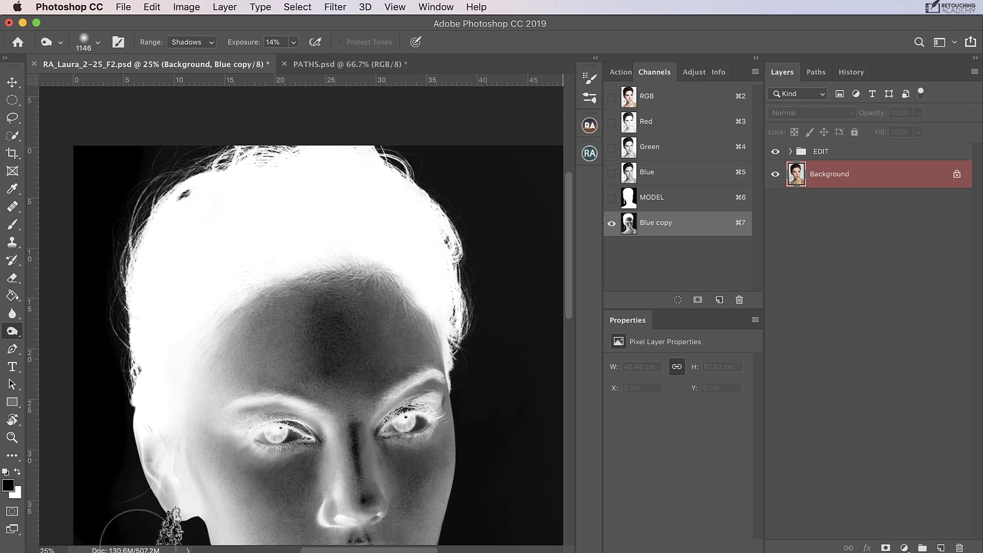
pyautogui.moveTo(453, 456)
pyautogui.mouseDown()
pyautogui.moveTo(507, 370)
pyautogui.moveTo(514, 290)
pyautogui.moveTo(484, 168)
pyautogui.moveTo(427, 117)
pyautogui.moveTo(478, 136)
pyautogui.moveTo(515, 171)
pyautogui.moveTo(499, 210)
pyautogui.moveTo(513, 157)
pyautogui.mouseUp()
pyautogui.press('super+minus')
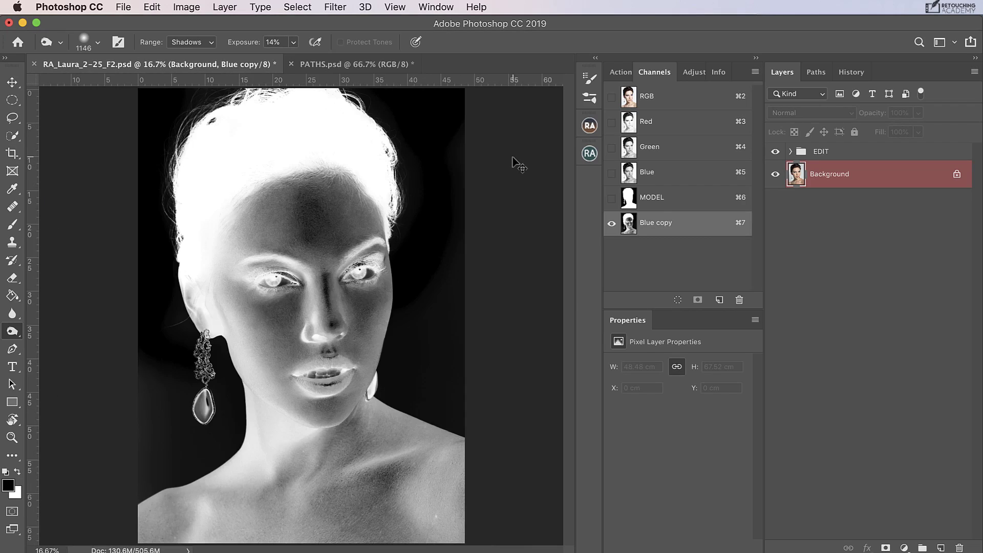
# Outline the hair loosely with the Lasso tool, following the hairline inside the face, and invert the selection.
pyautogui.click(12, 118)
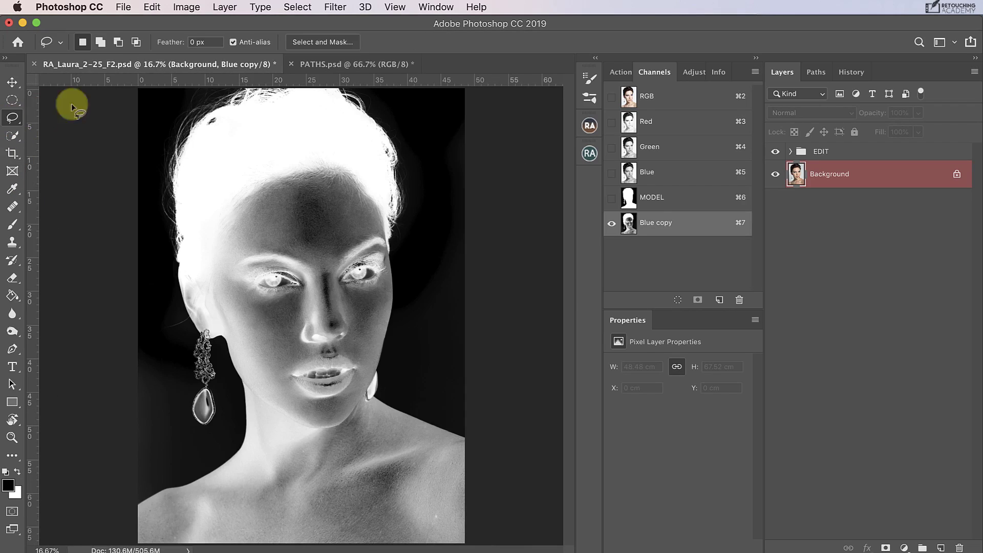
pyautogui.moveTo(182, 91)
pyautogui.mouseDown()
pyautogui.moveTo(152, 209)
pyautogui.moveTo(168, 337)
pyautogui.moveTo(203, 306)
pyautogui.mouseUp()
pyautogui.moveTo(228, 221)
pyautogui.mouseDown()
pyautogui.moveTo(266, 188)
pyautogui.moveTo(346, 180)
pyautogui.moveTo(400, 251)
pyautogui.moveTo(427, 184)
pyautogui.moveTo(386, 65)
pyautogui.moveTo(182, 91)
pyautogui.mouseUp()
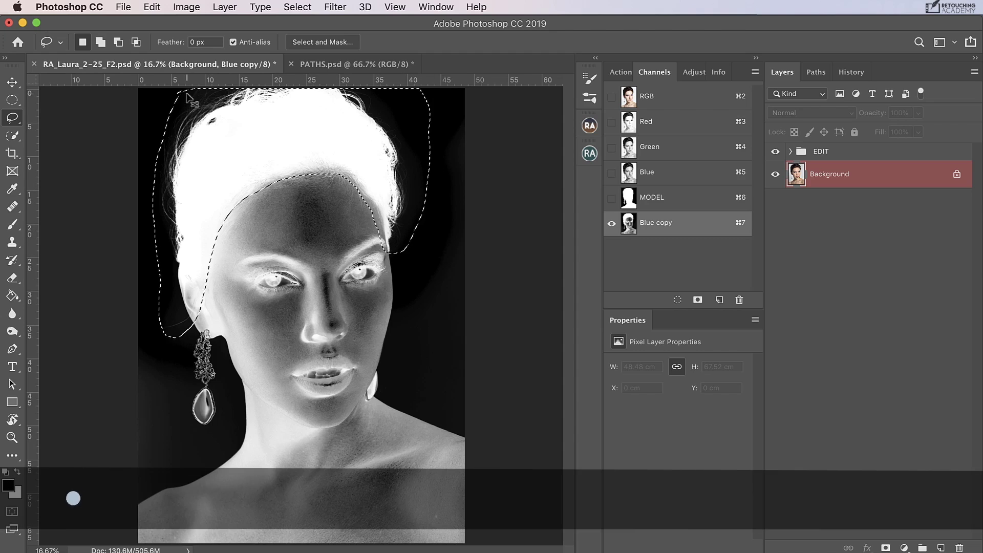
pyautogui.press('super+shift+i')
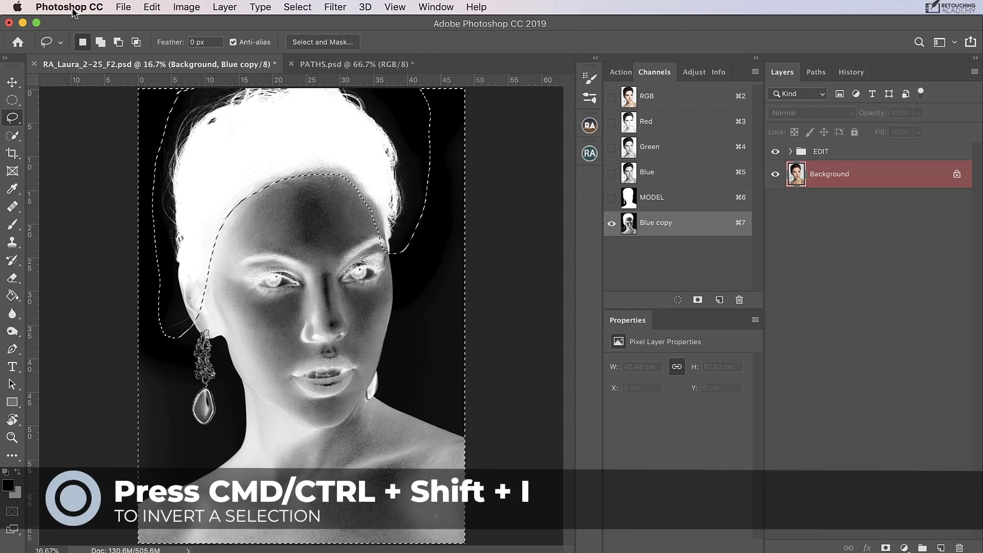
# Fill everything outside the hair in the Blue copy channel with black at 100% opacity, Normal mode, and deselect.
pyautogui.rightClick(388, 302)
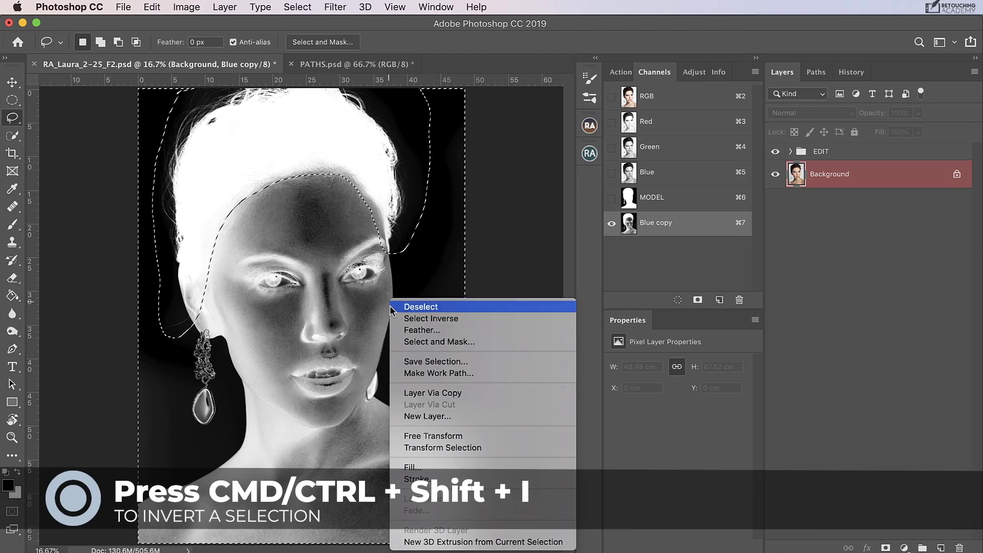
pyautogui.click(415, 467)
pyautogui.click(570, 237)
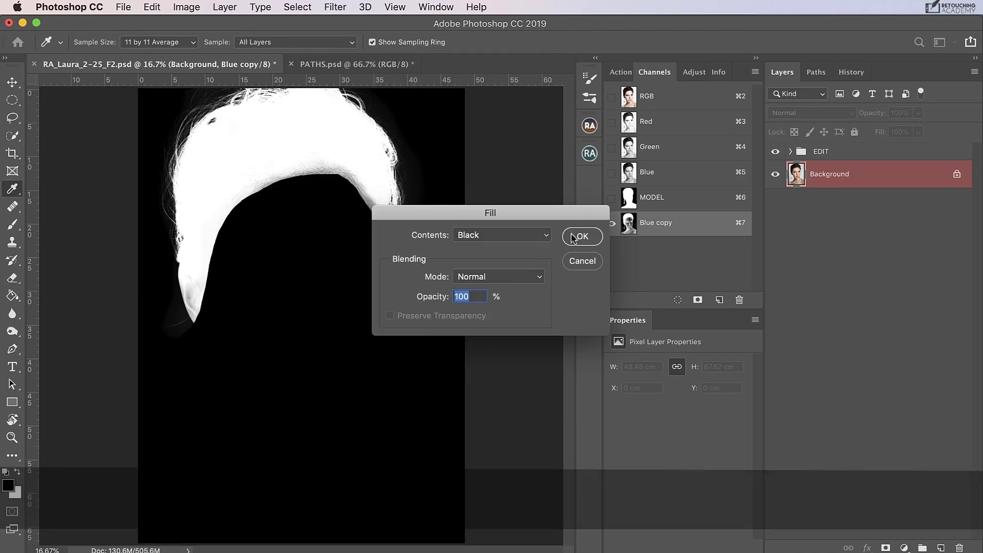
pyautogui.press('super+d')
# Soften the mask's inner hairline around the forehead and temples by painting black with a soft 633 px Brush.
pyautogui.click(12, 224)
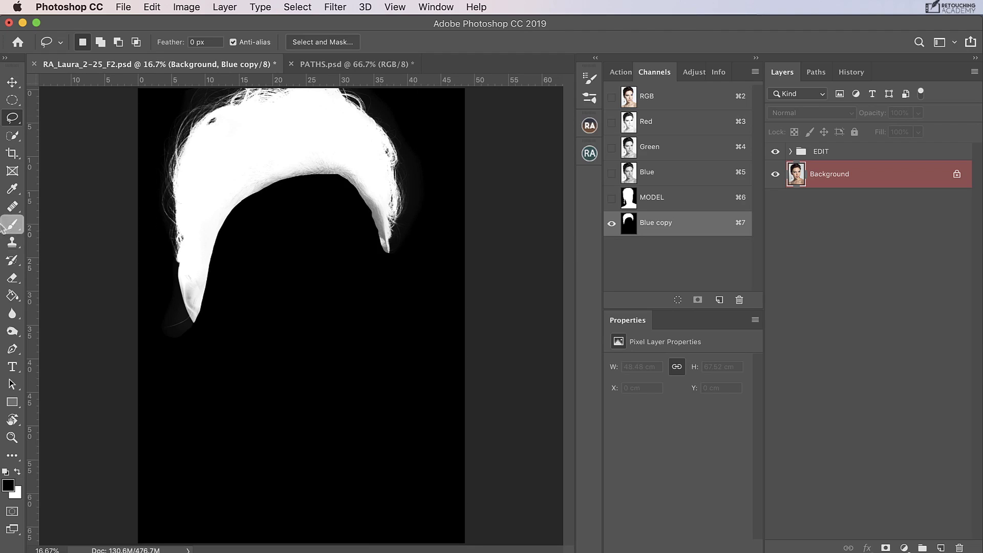
pyautogui.moveTo(172, 302); pyautogui.dragTo(191, 302)
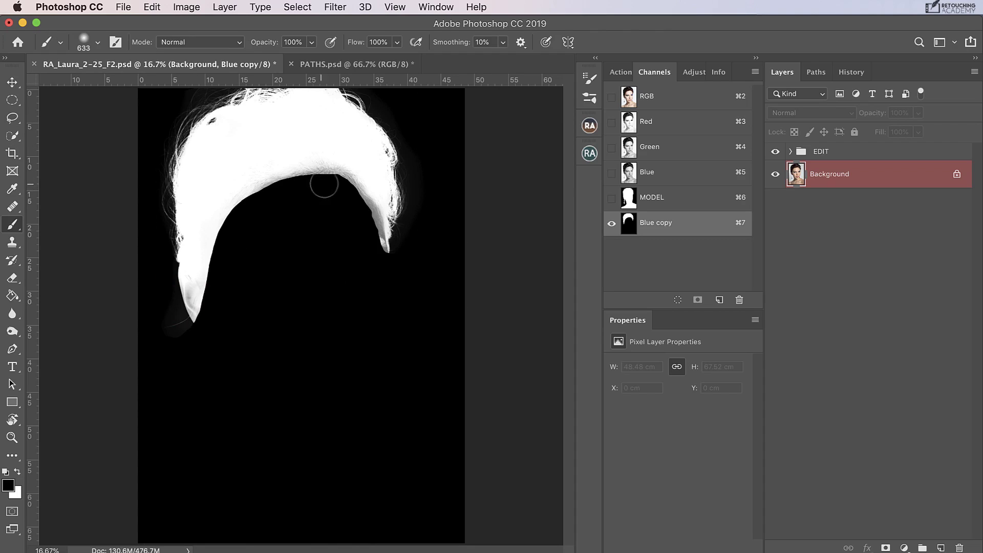
pyautogui.moveTo(325, 182)
pyautogui.mouseDown()
pyautogui.moveTo(243, 218)
pyautogui.moveTo(307, 175)
pyautogui.moveTo(351, 186)
pyautogui.moveTo(369, 237)
pyautogui.moveTo(358, 235)
pyautogui.mouseUp()
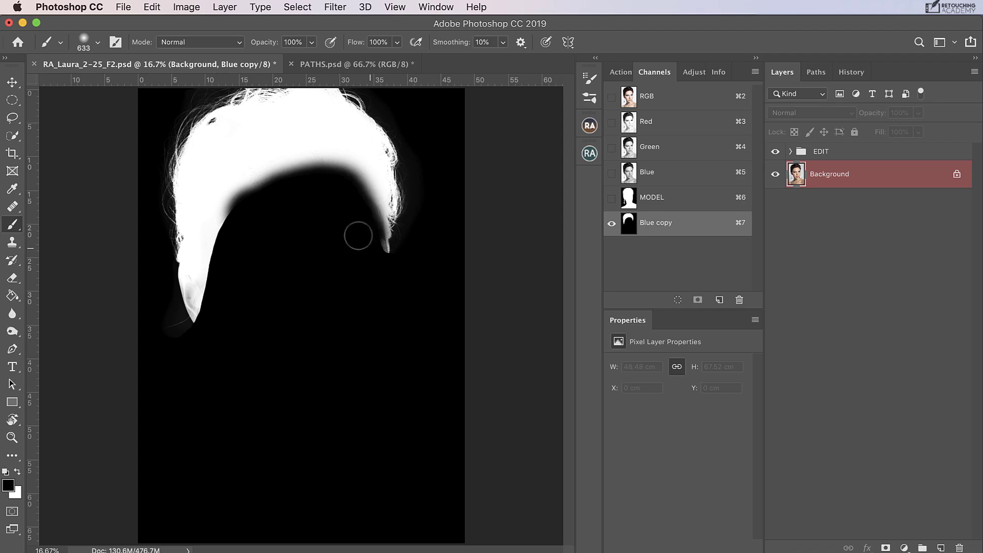
pyautogui.moveTo(276, 198)
pyautogui.mouseDown()
pyautogui.moveTo(230, 237)
pyautogui.moveTo(239, 220)
pyautogui.mouseUp()
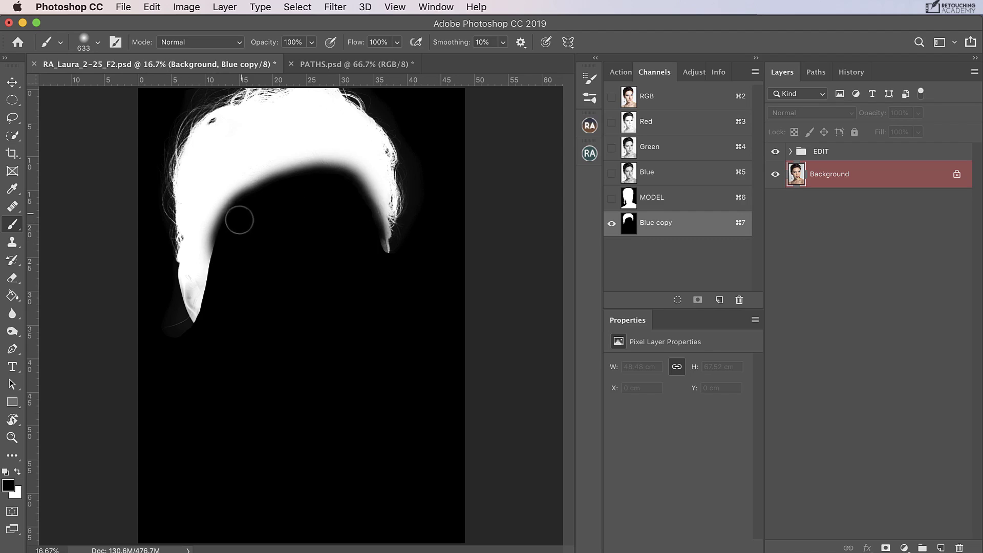
# Display the RGB composite together with the Blue copy mask and paint the ear out of the hair mask.
pyautogui.press('x')
pyautogui.click(612, 98)
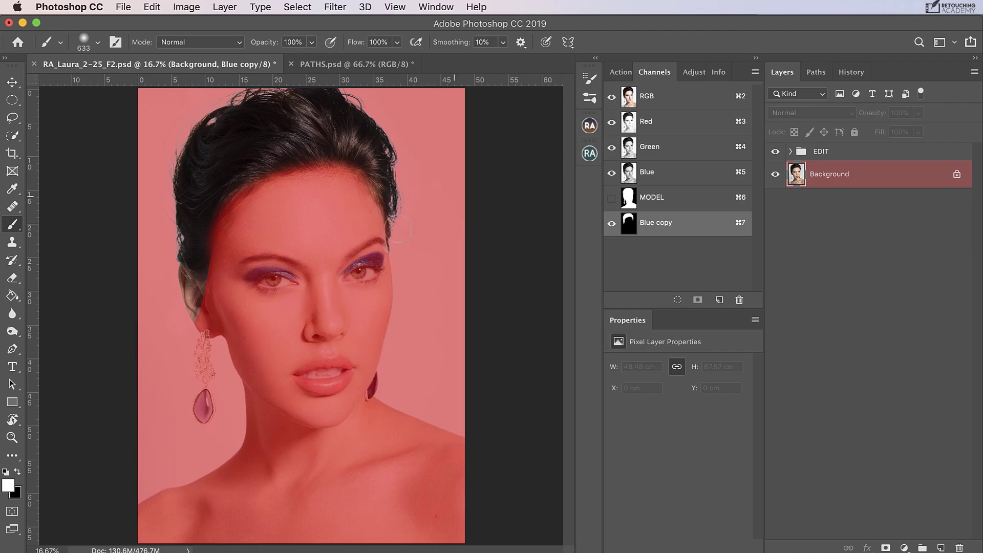
pyautogui.moveTo(212, 291)
pyautogui.mouseDown()
pyautogui.moveTo(219, 285)
pyautogui.moveTo(210, 302)
pyautogui.moveTo(196, 297)
pyautogui.mouseUp()
pyautogui.press('x')
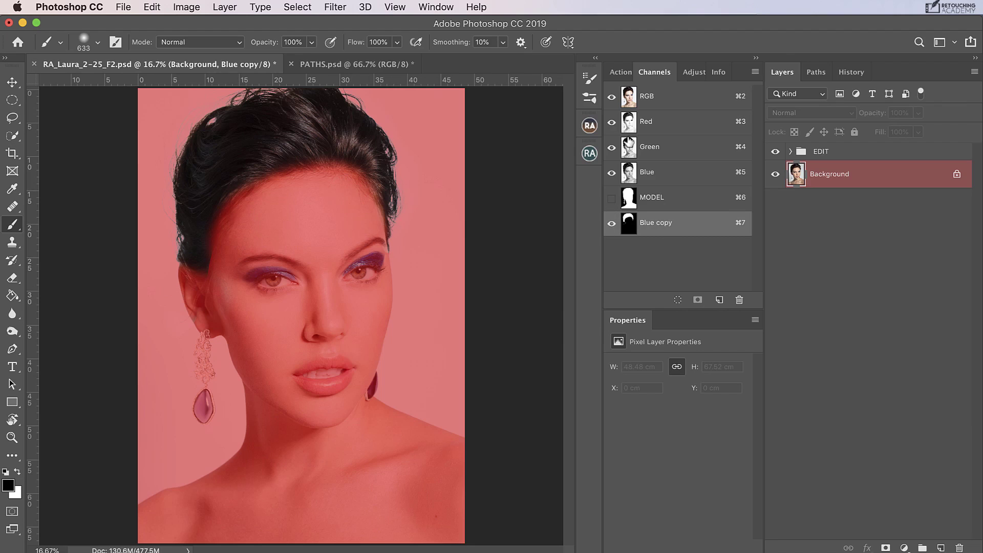
# Hide the RGB composite and paint the leftover grey around the ear and opposite sideburn tip black, reducing the brush to 308 px.
pyautogui.click(611, 97)
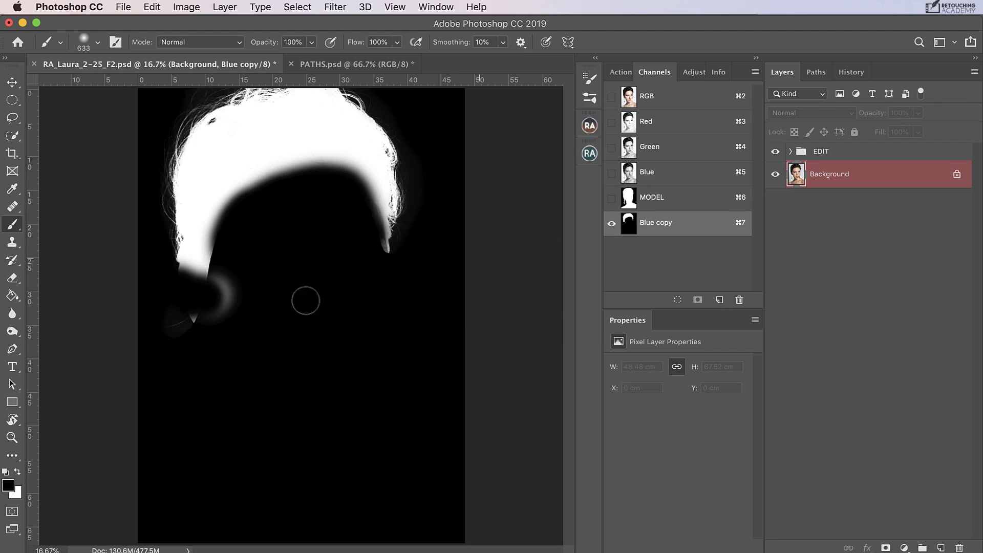
pyautogui.moveTo(222, 292)
pyautogui.mouseDown()
pyautogui.moveTo(227, 262)
pyautogui.moveTo(218, 280)
pyautogui.moveTo(224, 315)
pyautogui.moveTo(159, 342)
pyautogui.moveTo(142, 406)
pyautogui.mouseUp()
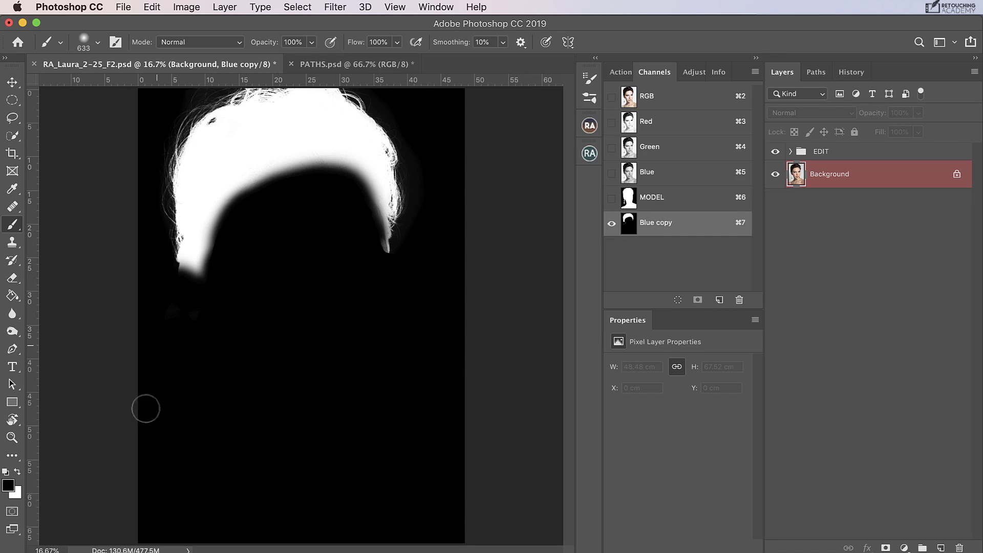
pyautogui.press('super+minus')
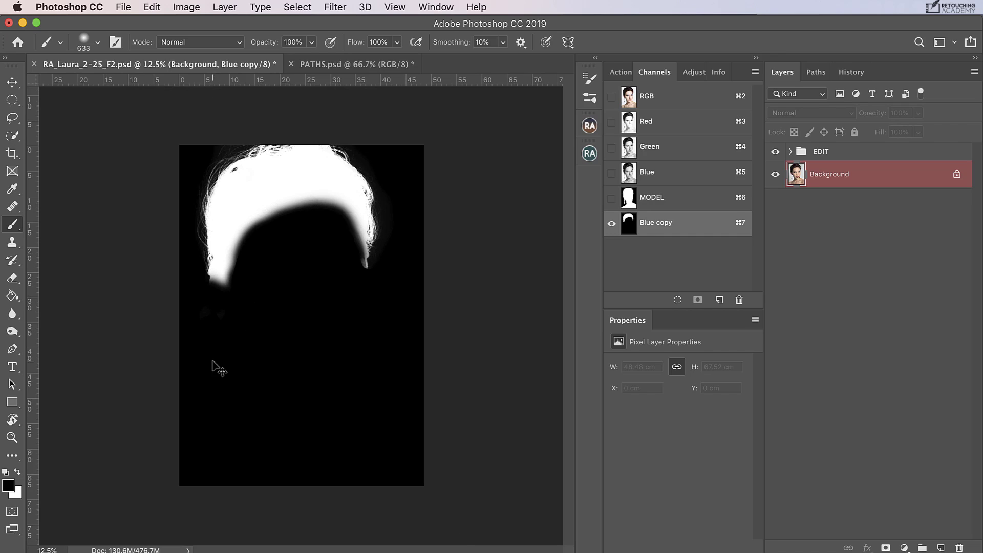
pyautogui.press('super+plus')
pyautogui.press('super+plus')
pyautogui.moveTo(289, 165); pyautogui.dragTo(314, 283)
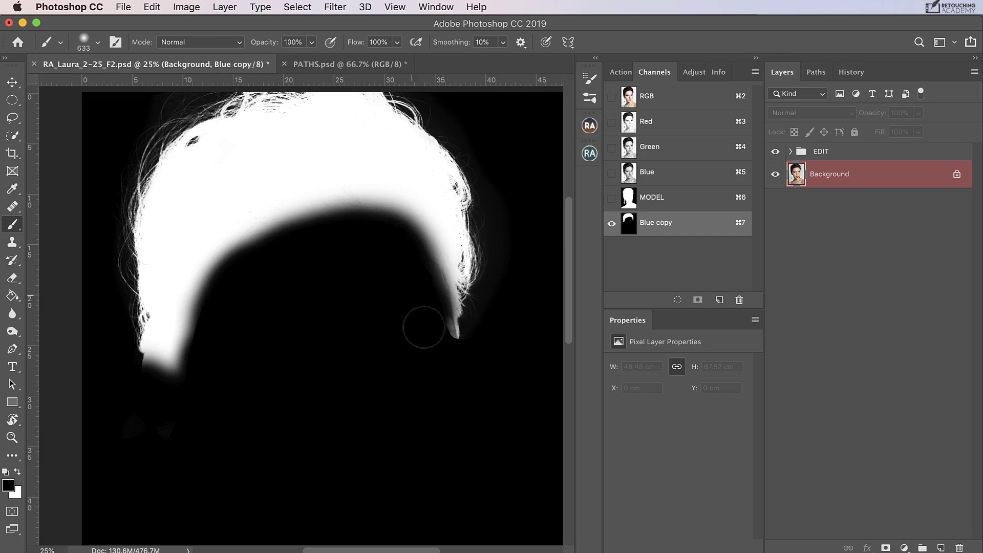
pyautogui.press('[')
pyautogui.press('[')
pyautogui.press('[')
pyautogui.press('[')
pyautogui.press('[')
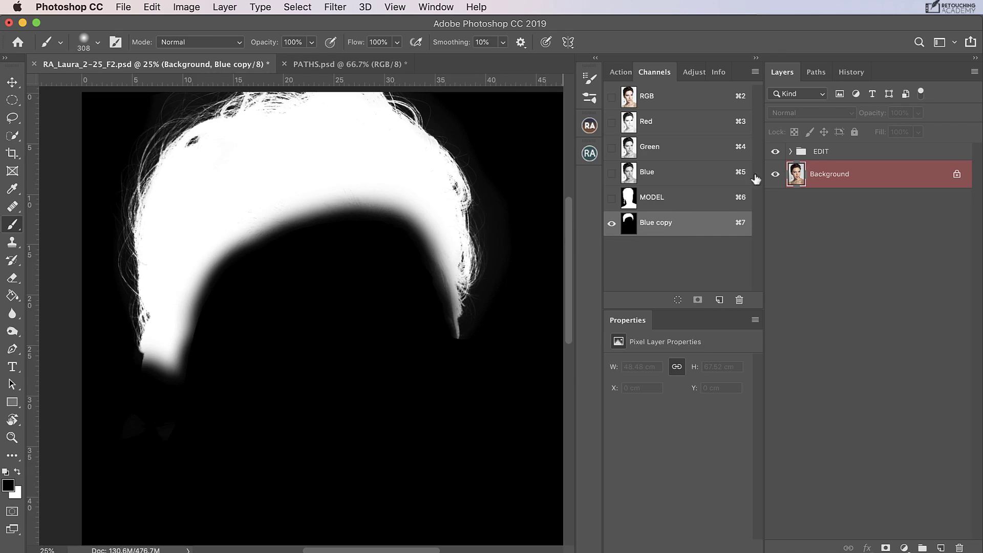
# Load the Blue copy channel as a selection and add a Curves adjustment layer masked by it above the EDIT group.
pyautogui.keyDown('super'); pyautogui.click(630, 226); pyautogui.keyUp('super')
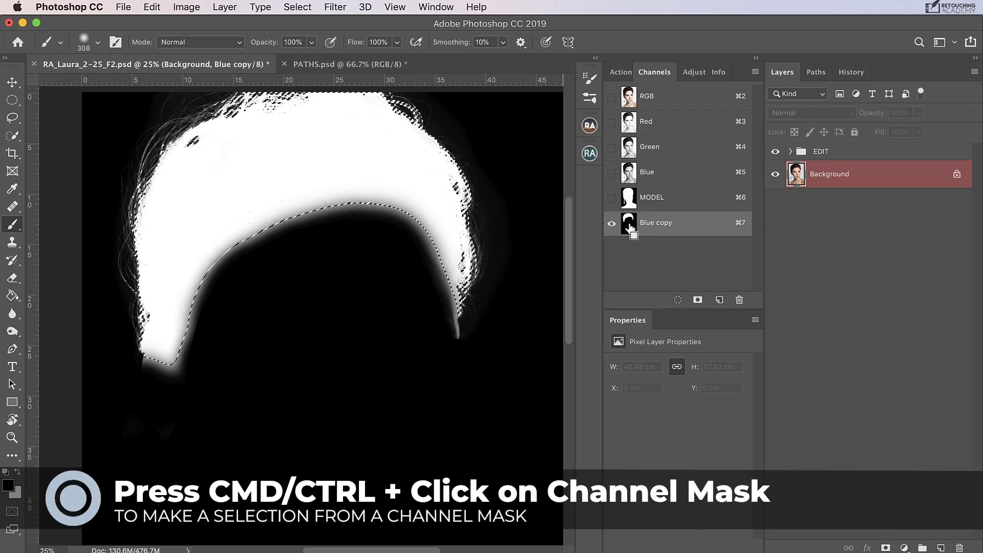
pyautogui.click(821, 152)
pyautogui.click(694, 72)
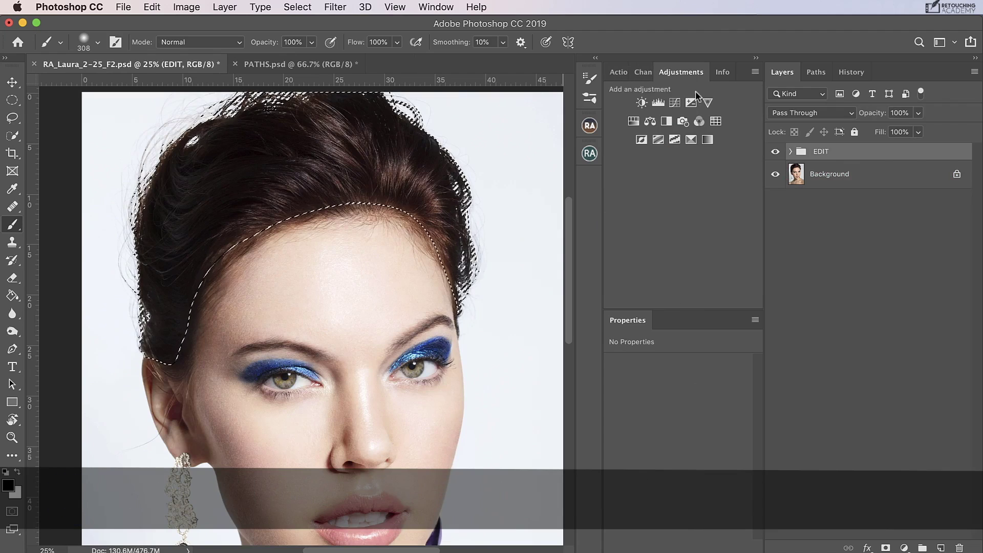
pyautogui.click(674, 102)
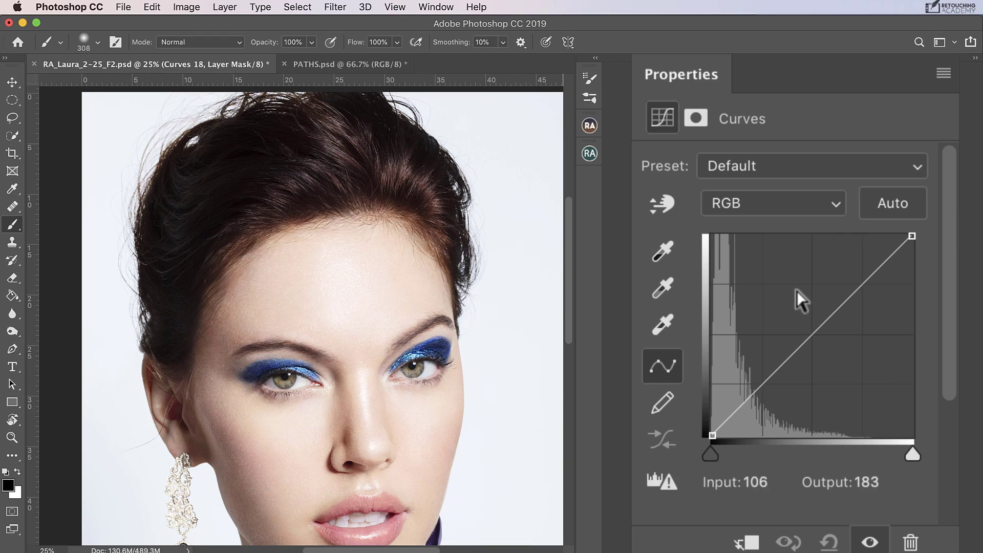
# Warm the hair colour in the Curves layer with a Red midpoint at input 117, output 130 and Green at input 124, output 122.
pyautogui.click(801, 336)
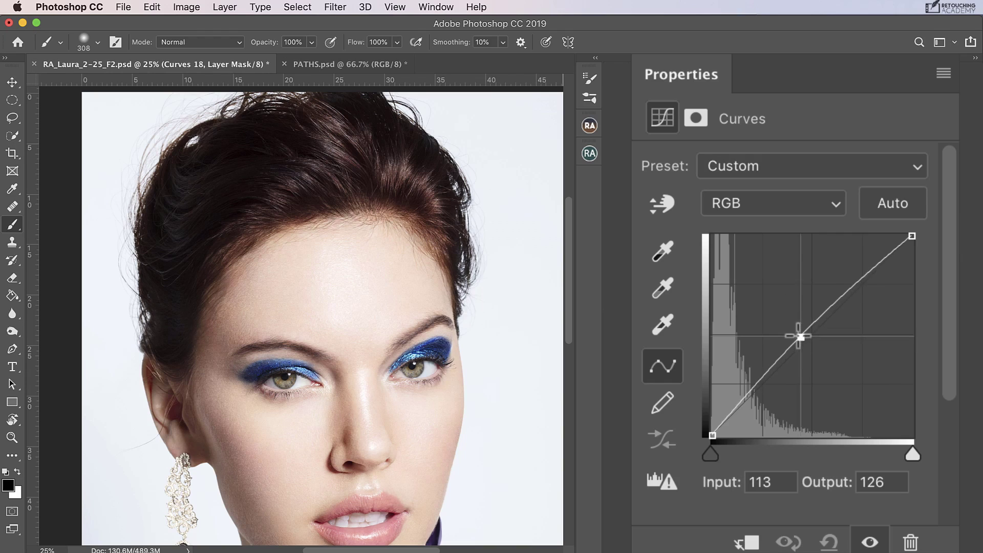
pyautogui.moveTo(800, 336)
pyautogui.mouseDown()
pyautogui.moveTo(794, 328)
pyautogui.moveTo(812, 353)
pyautogui.moveTo(804, 350)
pyautogui.moveTo(889, 377)
pyautogui.moveTo(827, 324)
pyautogui.moveTo(804, 333)
pyautogui.mouseUp()
pyautogui.click(782, 199)
pyautogui.click(784, 222)
pyautogui.click(786, 205)
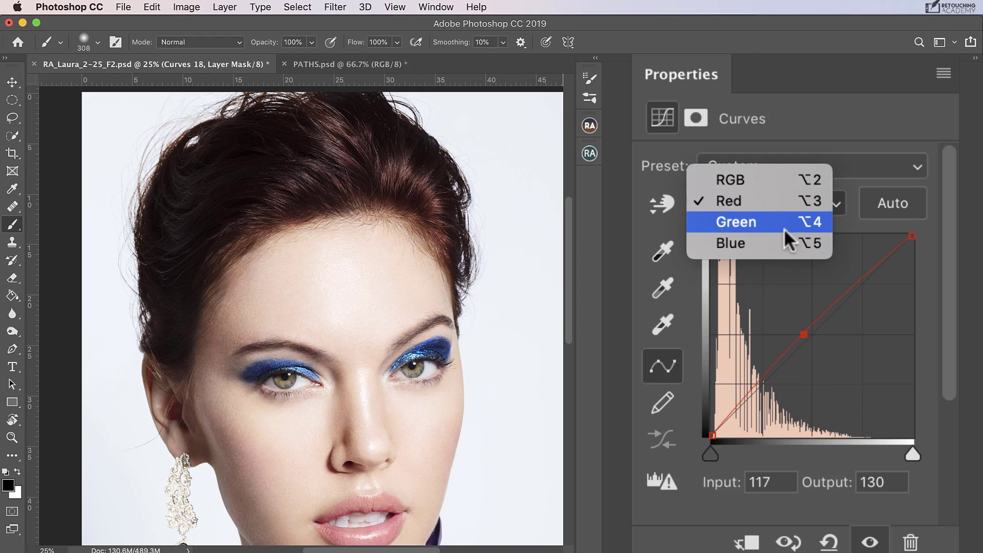
pyautogui.click(784, 226)
pyautogui.click(809, 336)
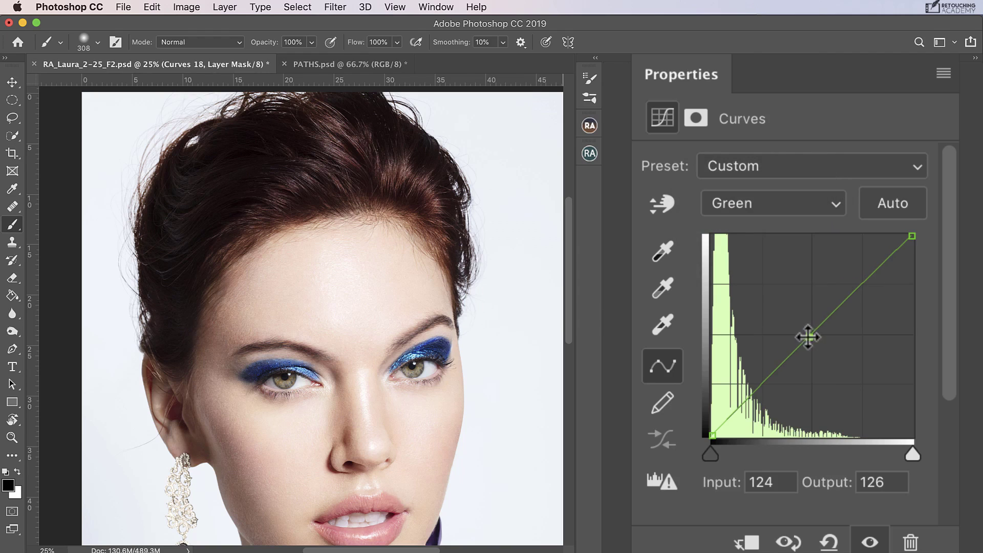
pyautogui.moveTo(809, 337); pyautogui.dragTo(810, 339)
# Darken the hair with an RGB curve midpoint at input 124, output 115, and bring up the document's channels.
pyautogui.click(789, 203)
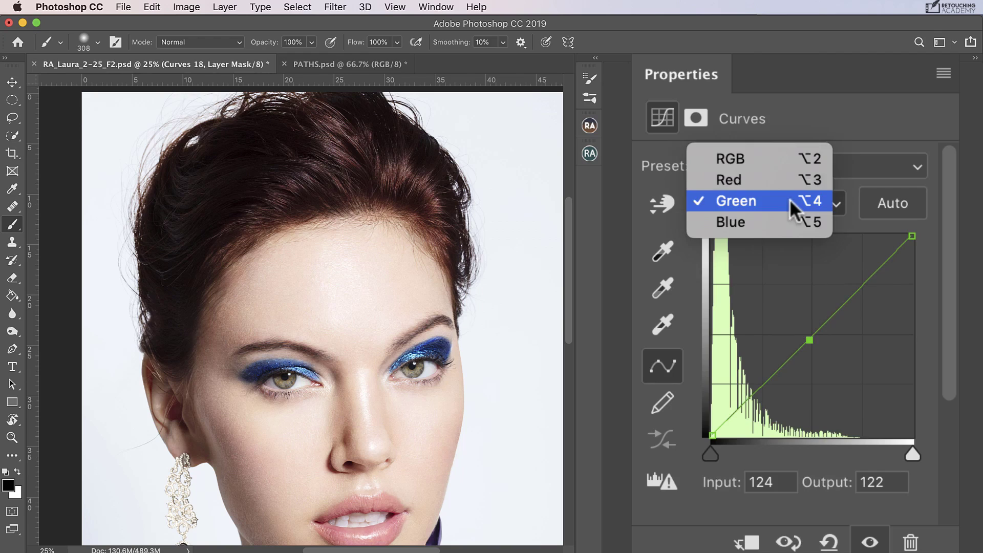
pyautogui.click(777, 158)
pyautogui.moveTo(806, 338); pyautogui.dragTo(810, 345)
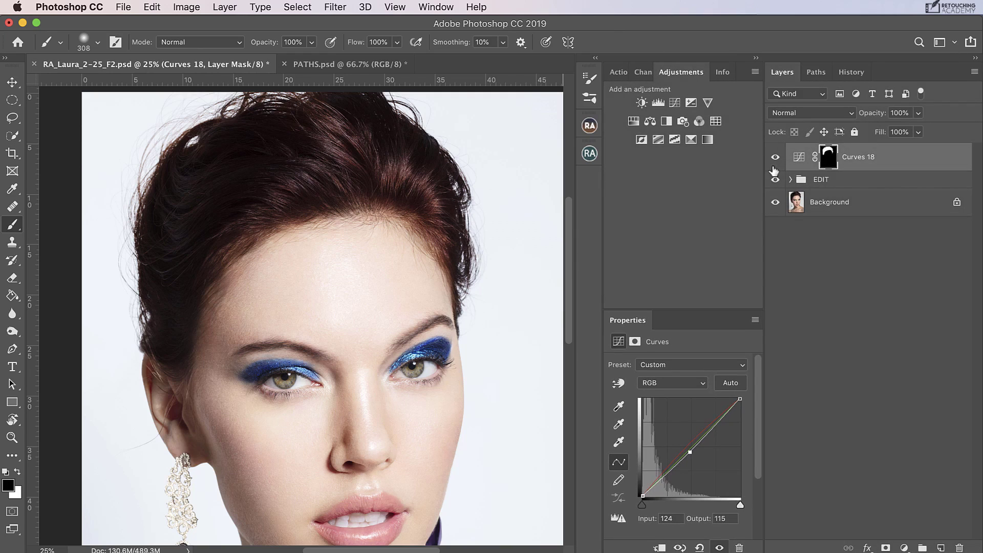
pyautogui.click(643, 72)
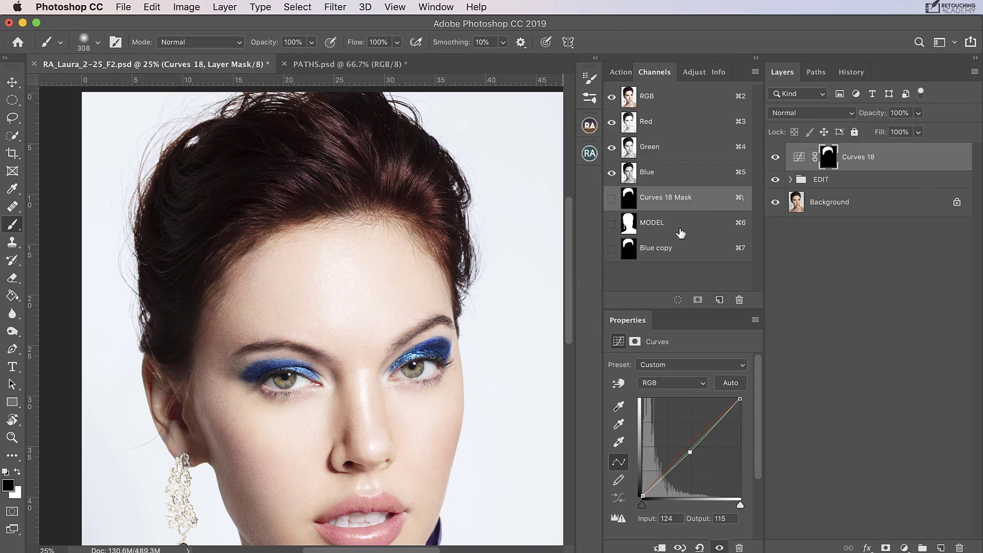